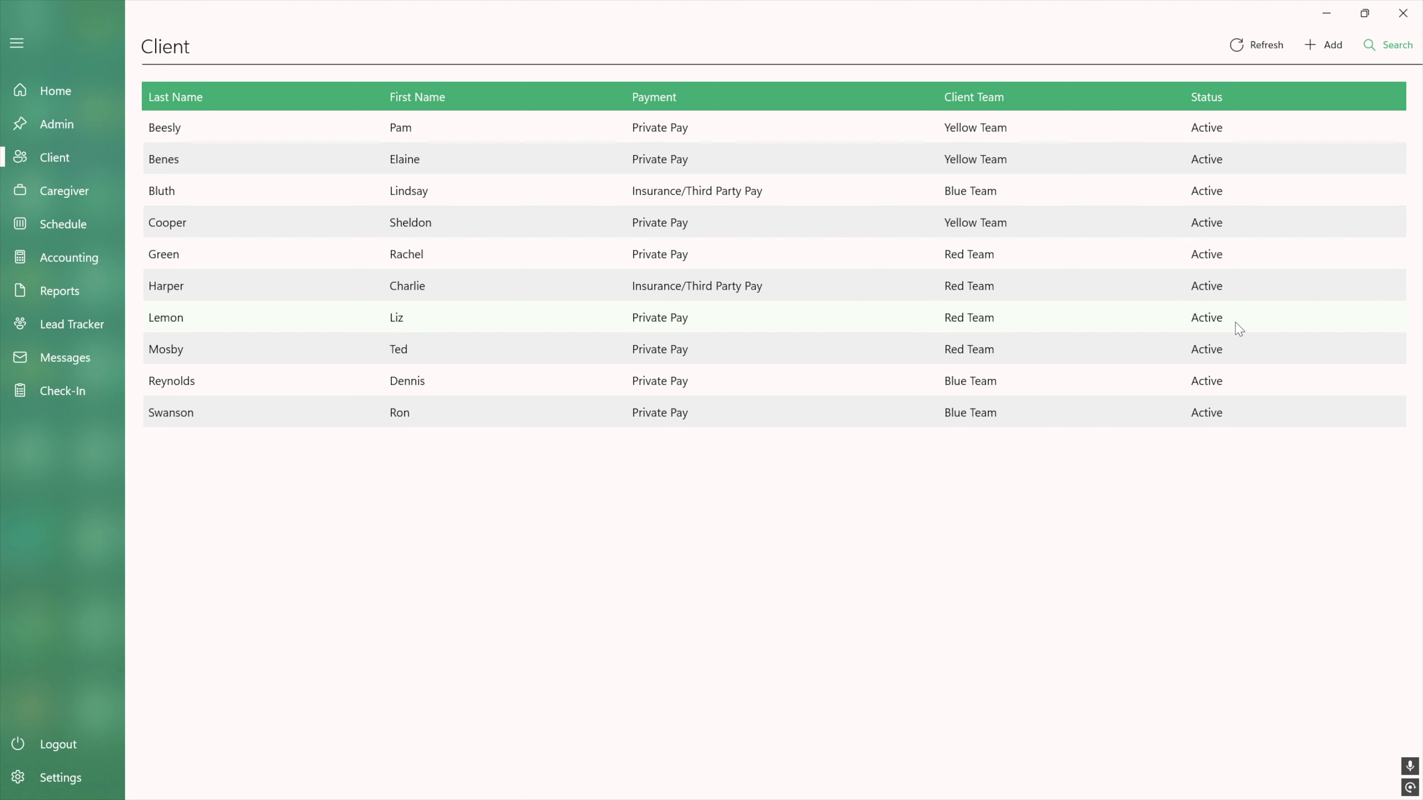
- Search the client list by a client's first name, and clear the search text again
{"action": "left_click", "coordinate": [1395, 43]}
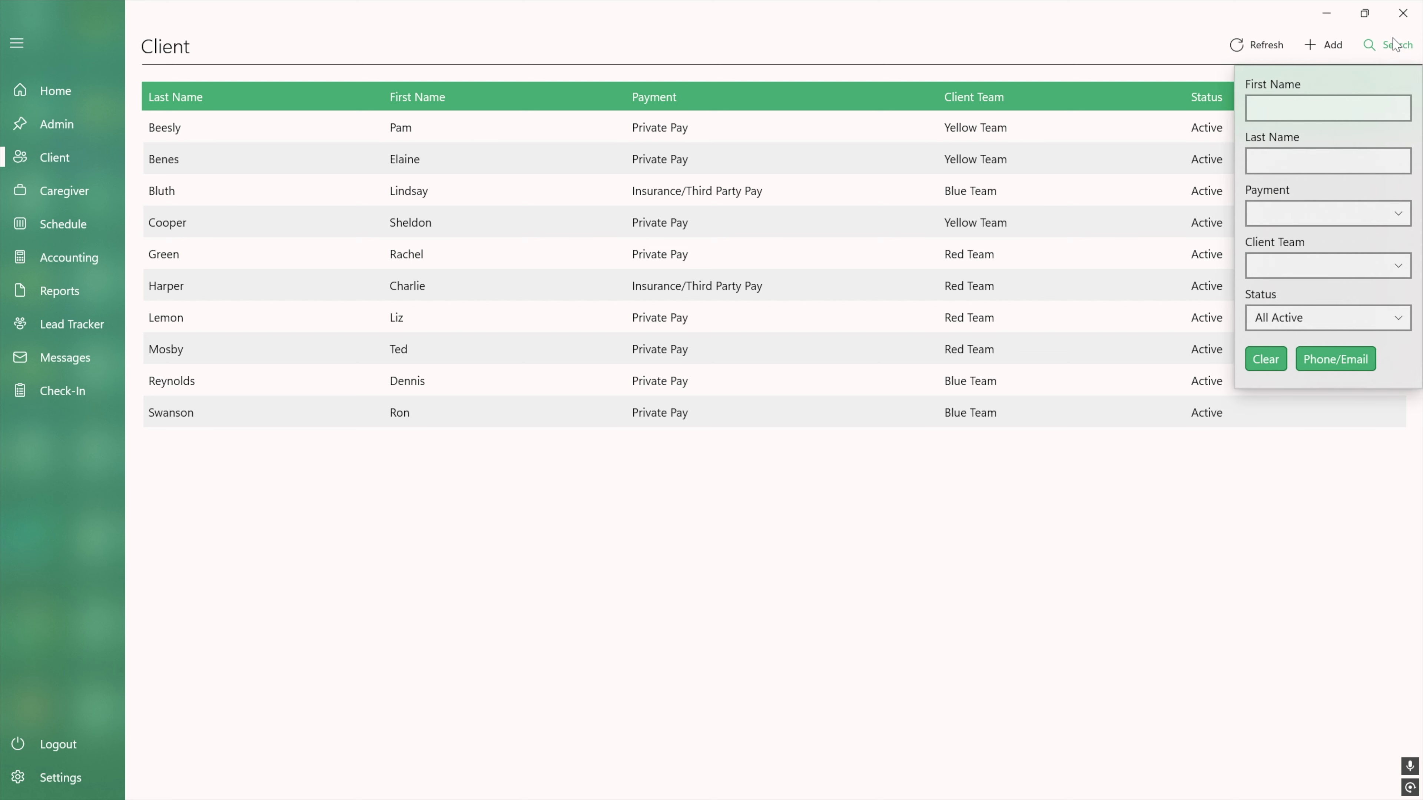
{"action": "left_click", "coordinate": [1333, 106]}
{"action": "left_click", "coordinate": [1331, 107]}
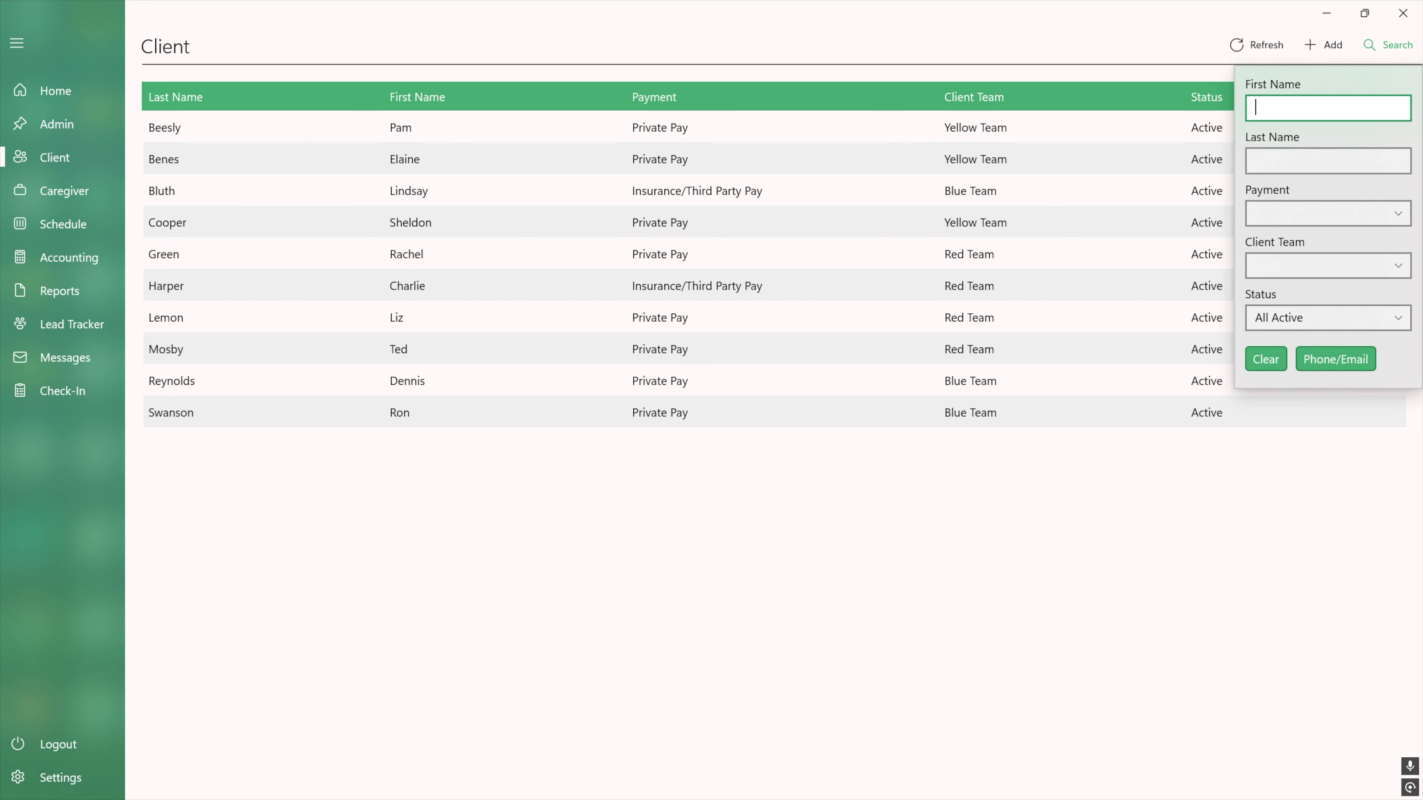
{"action": "type", "text": "pam"}
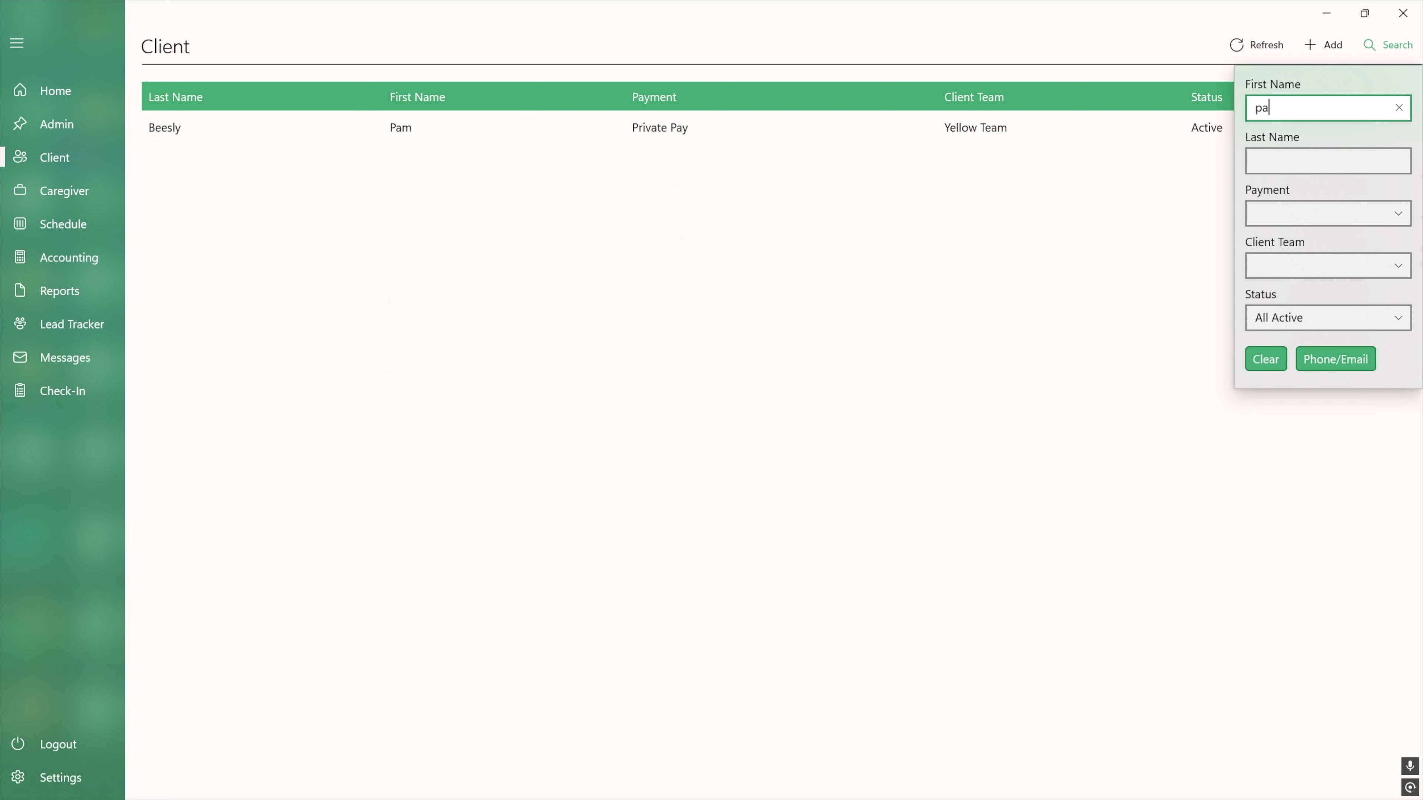
{"action": "key", "text": "BackSpace"}
{"action": "key", "text": "BackSpace"}
{"action": "key", "text": "BackSpace"}
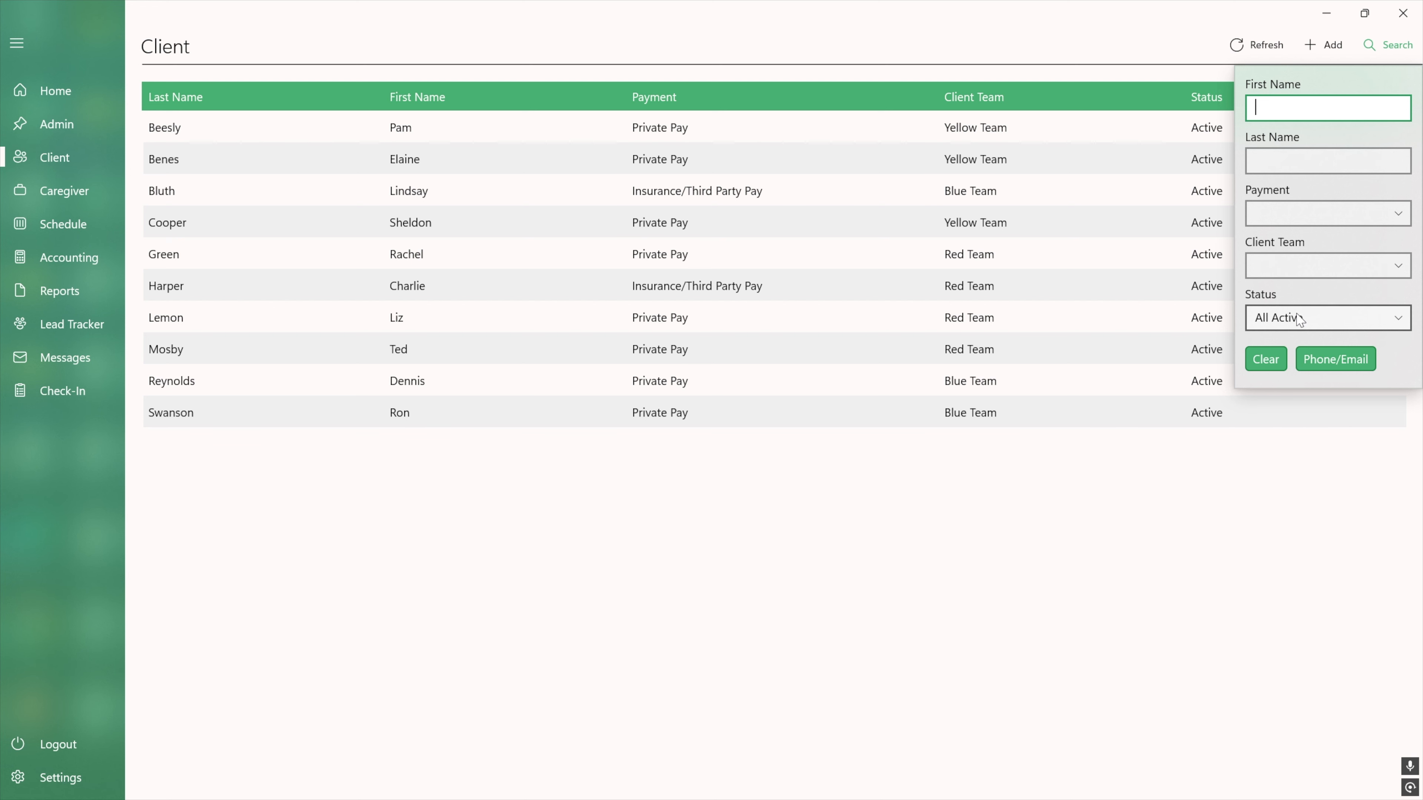
- View the contact lookup for phone number, email and SSN, and return to the client list
{"action": "left_click", "coordinate": [1348, 354]}
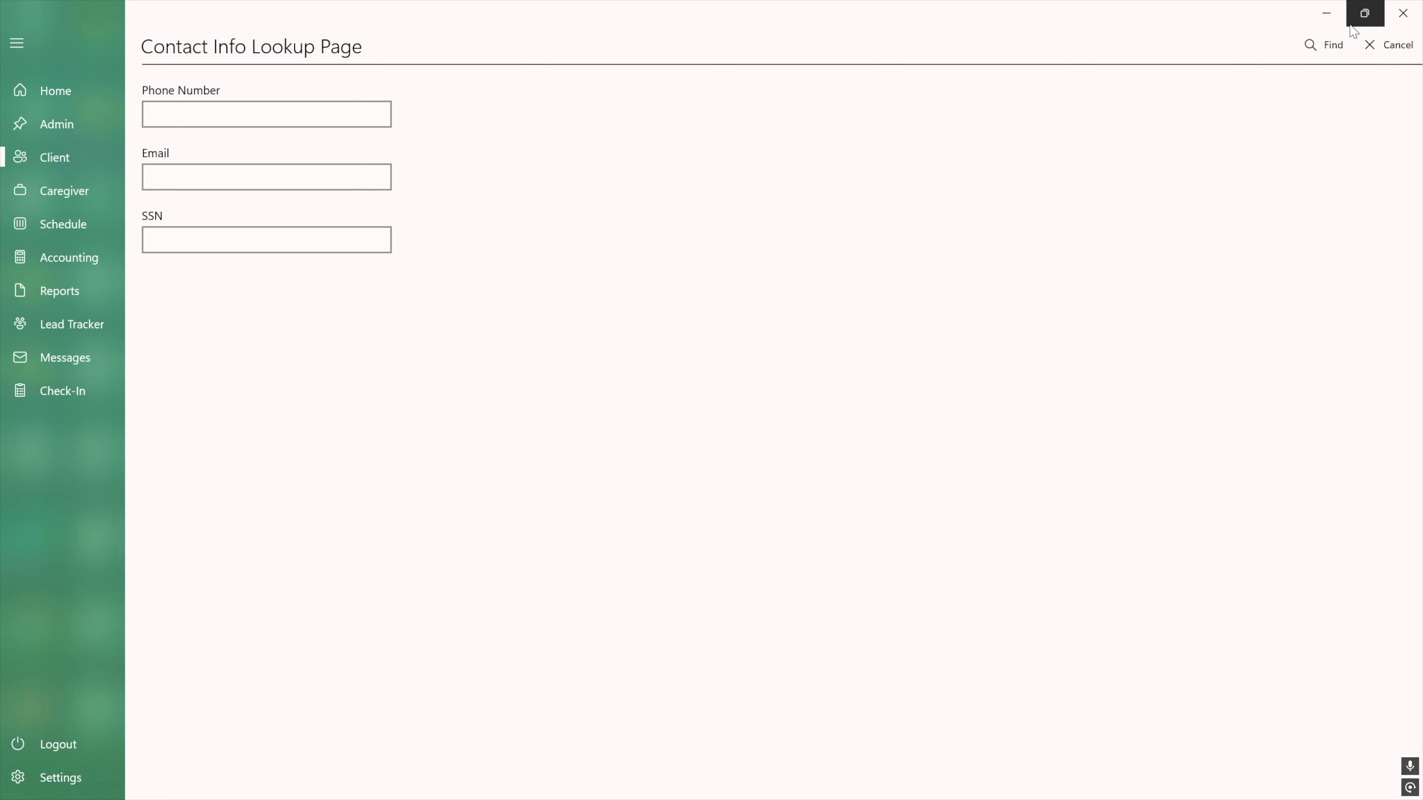
{"action": "left_click", "coordinate": [1389, 47]}
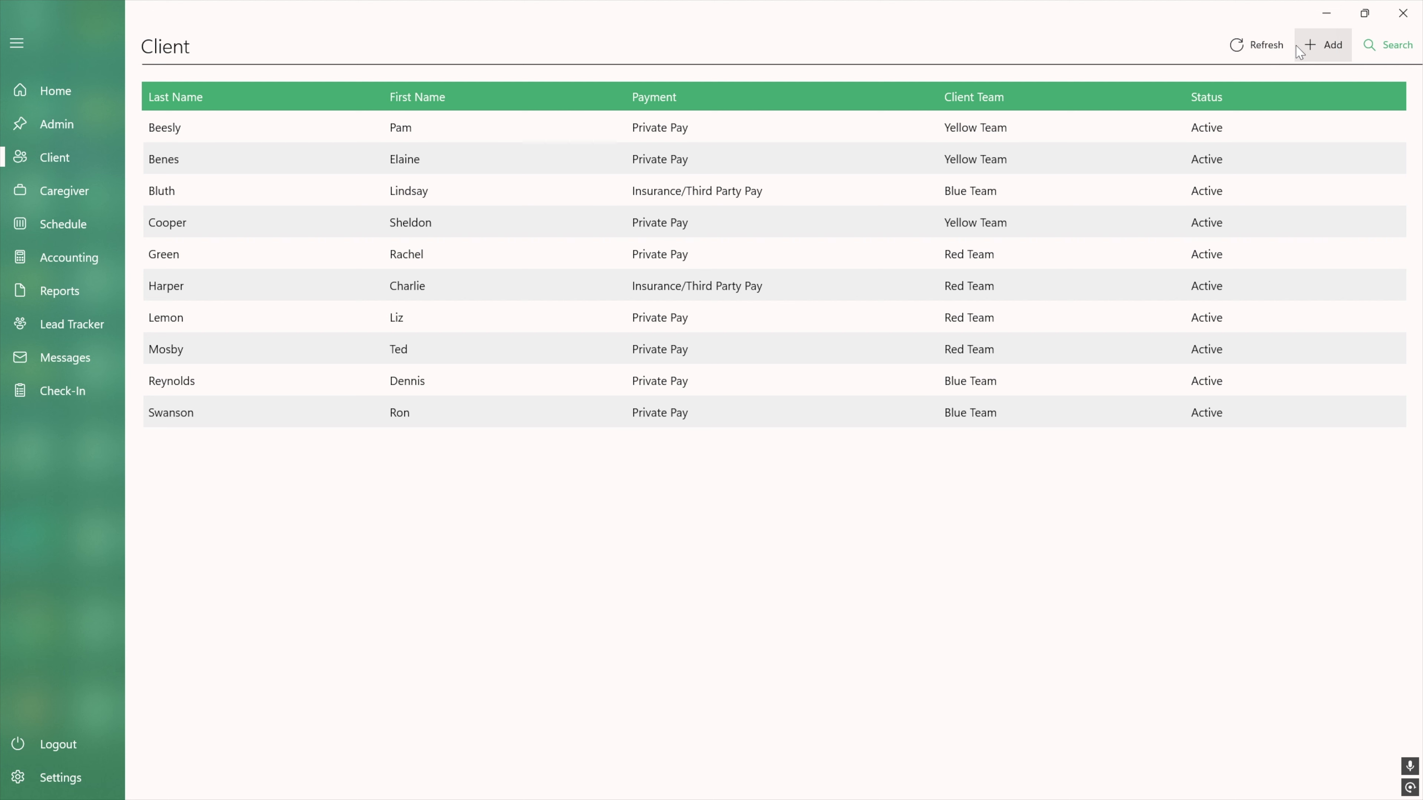
- Start a new client record and enter the client's first and last name
{"action": "left_click", "coordinate": [1325, 49]}
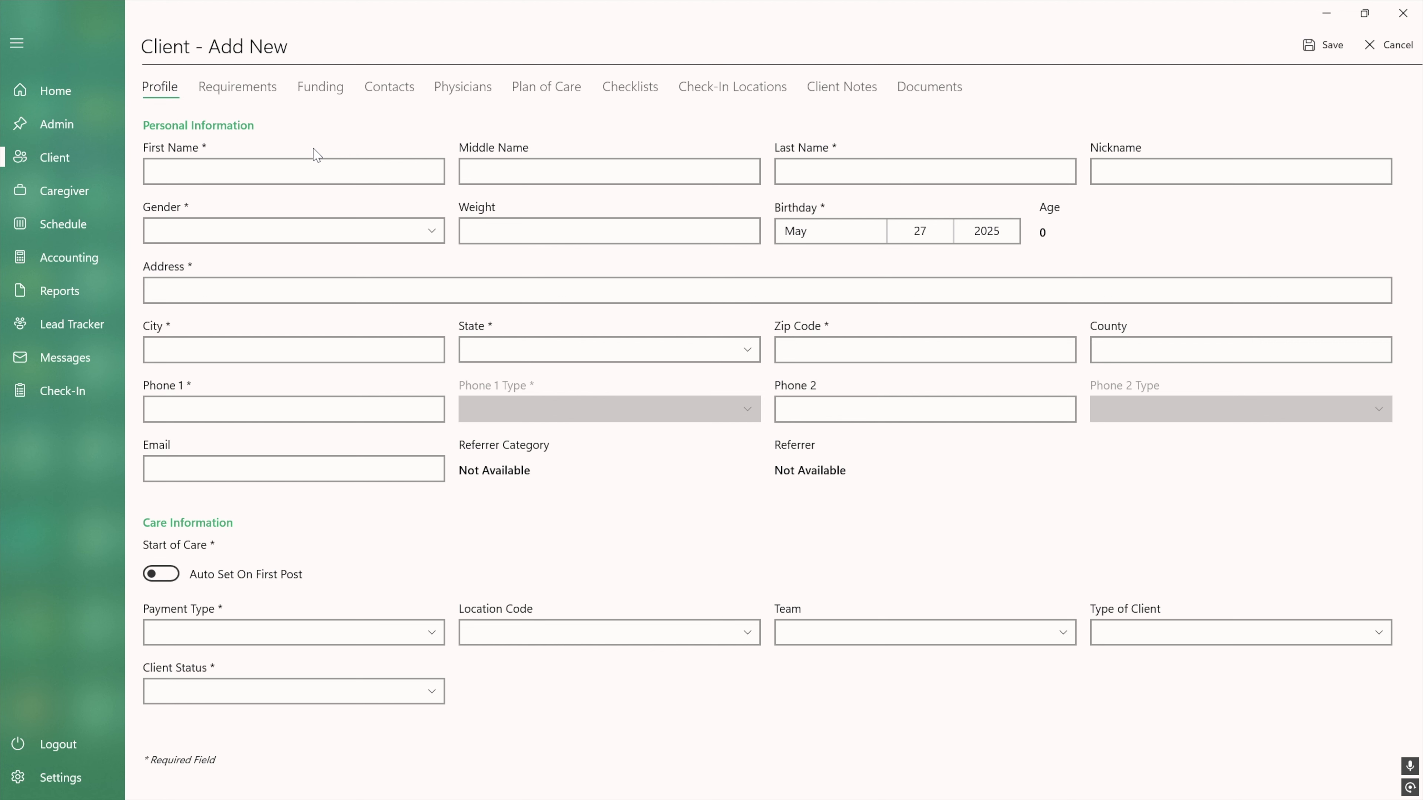
{"action": "left_click", "coordinate": [316, 168]}
{"action": "left_click", "coordinate": [314, 171]}
{"action": "type", "text": "Charlie"}
{"action": "key", "text": "Tab"}
{"action": "key", "text": "Tab"}
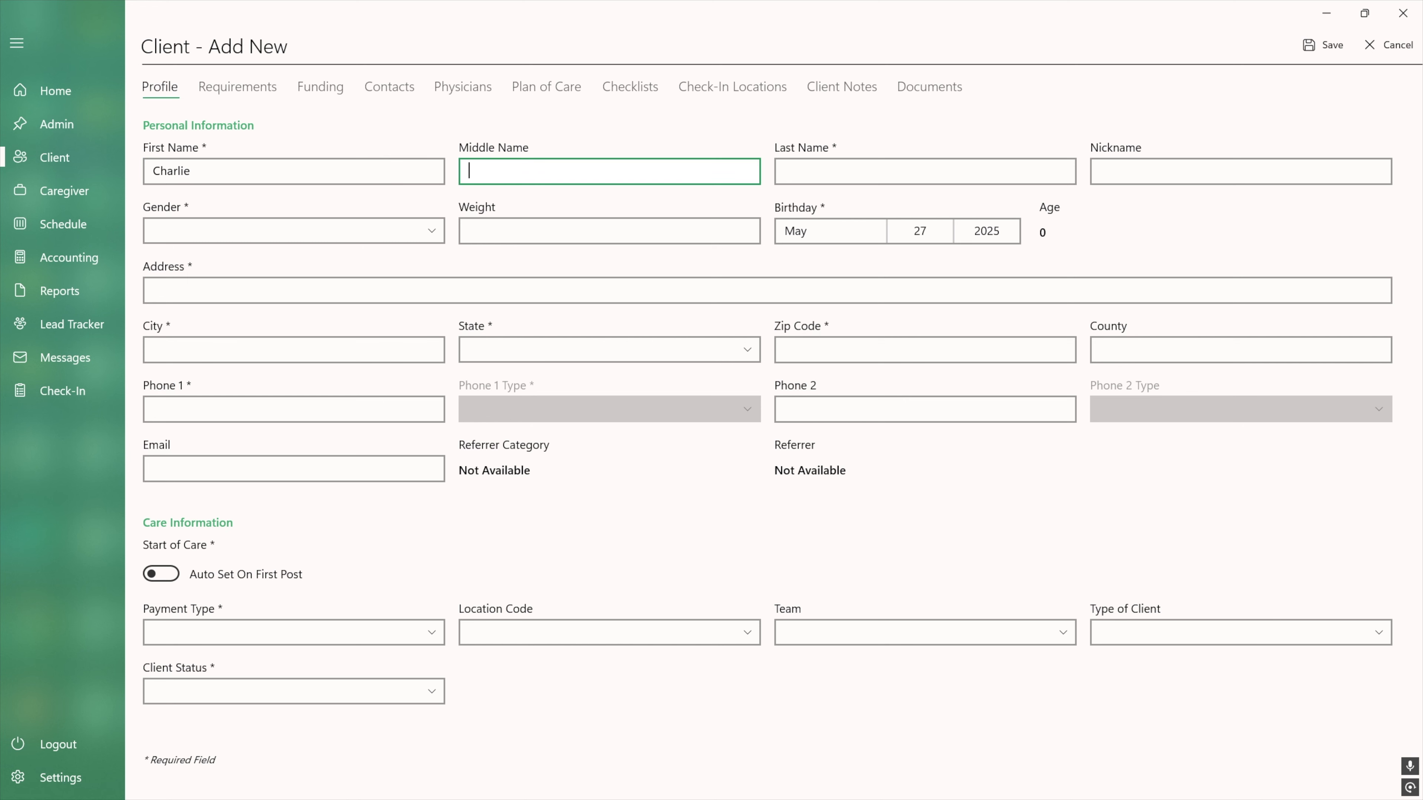
{"action": "type", "text": "Brown"}
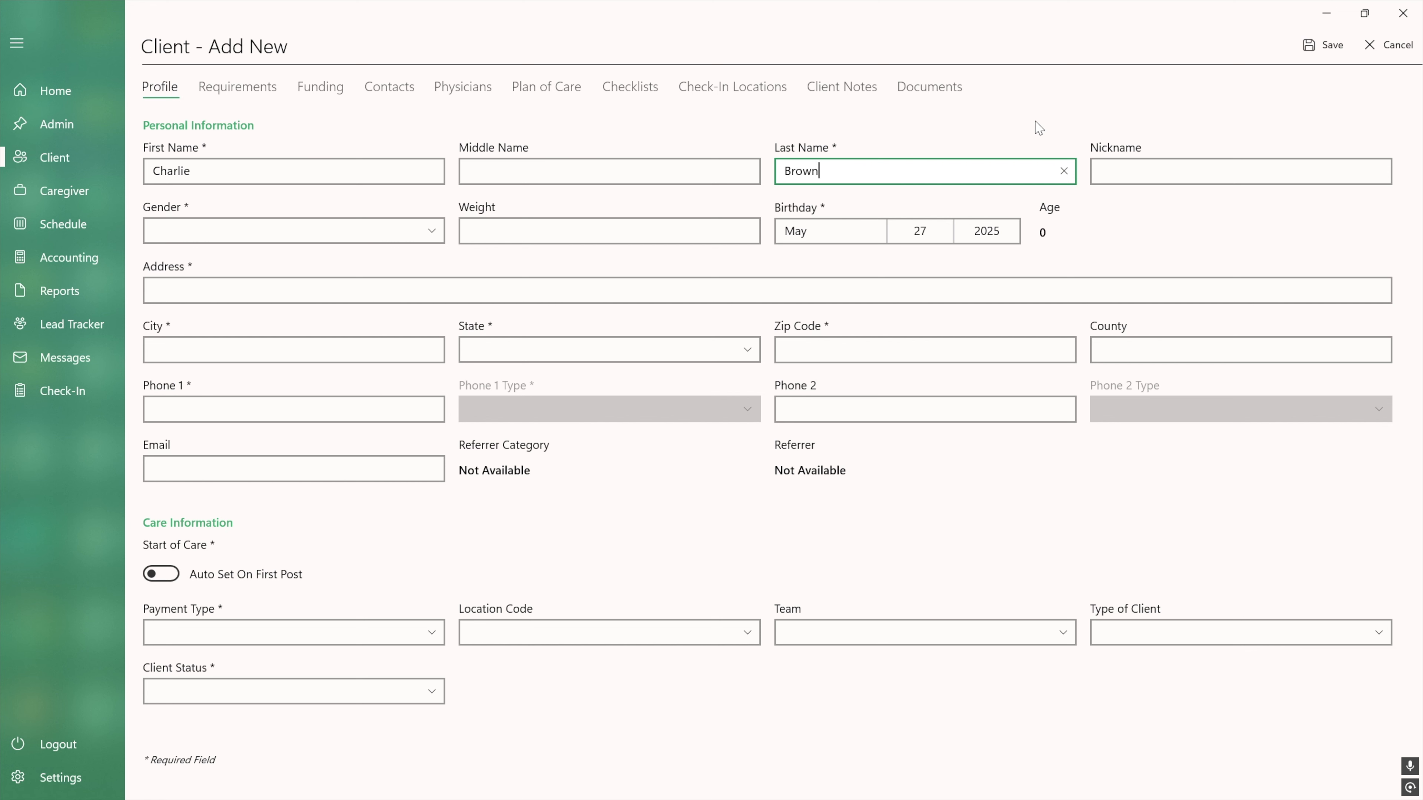
- Set the client's gender to Male and weight to 180
{"action": "left_click", "coordinate": [342, 235]}
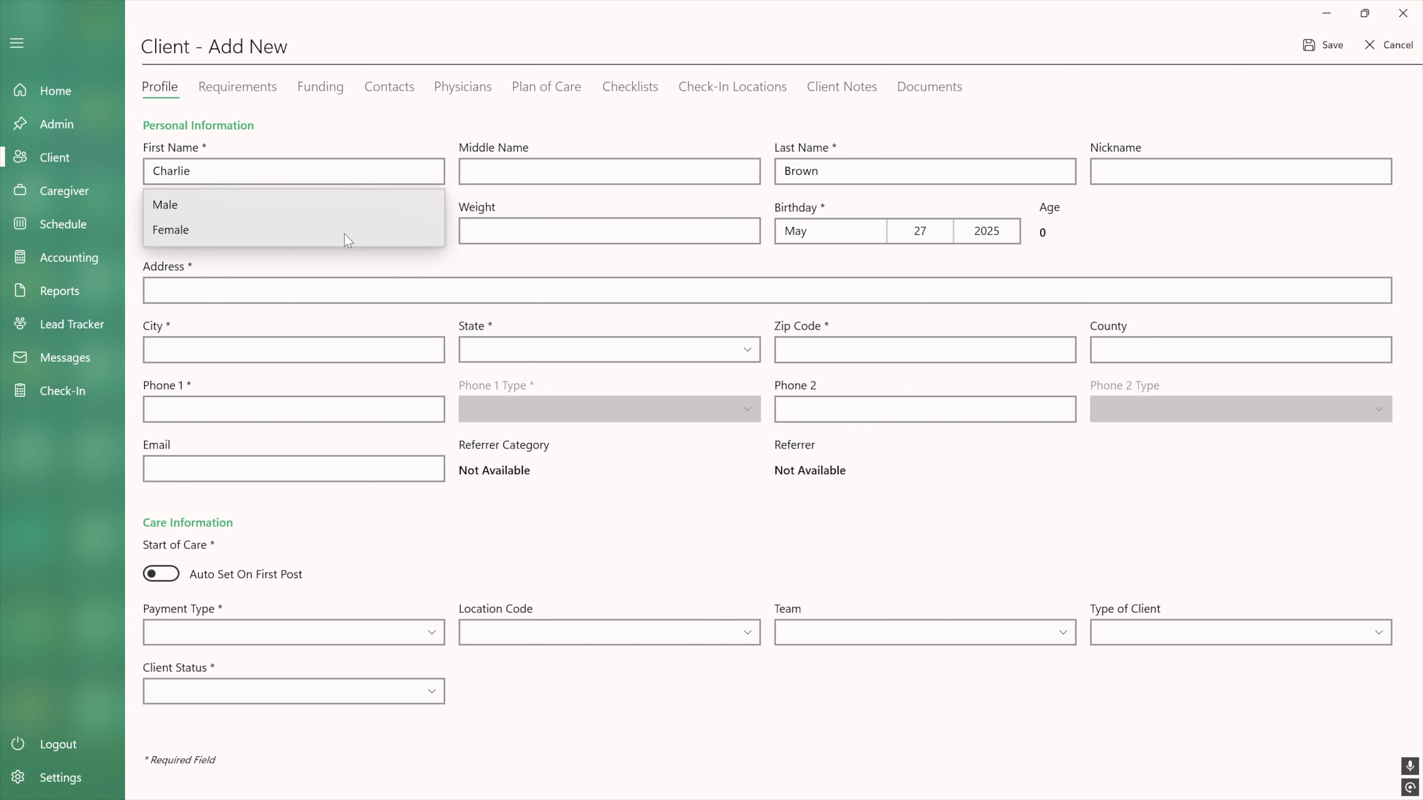
{"action": "left_click", "coordinate": [328, 206]}
{"action": "key", "text": "Tab"}
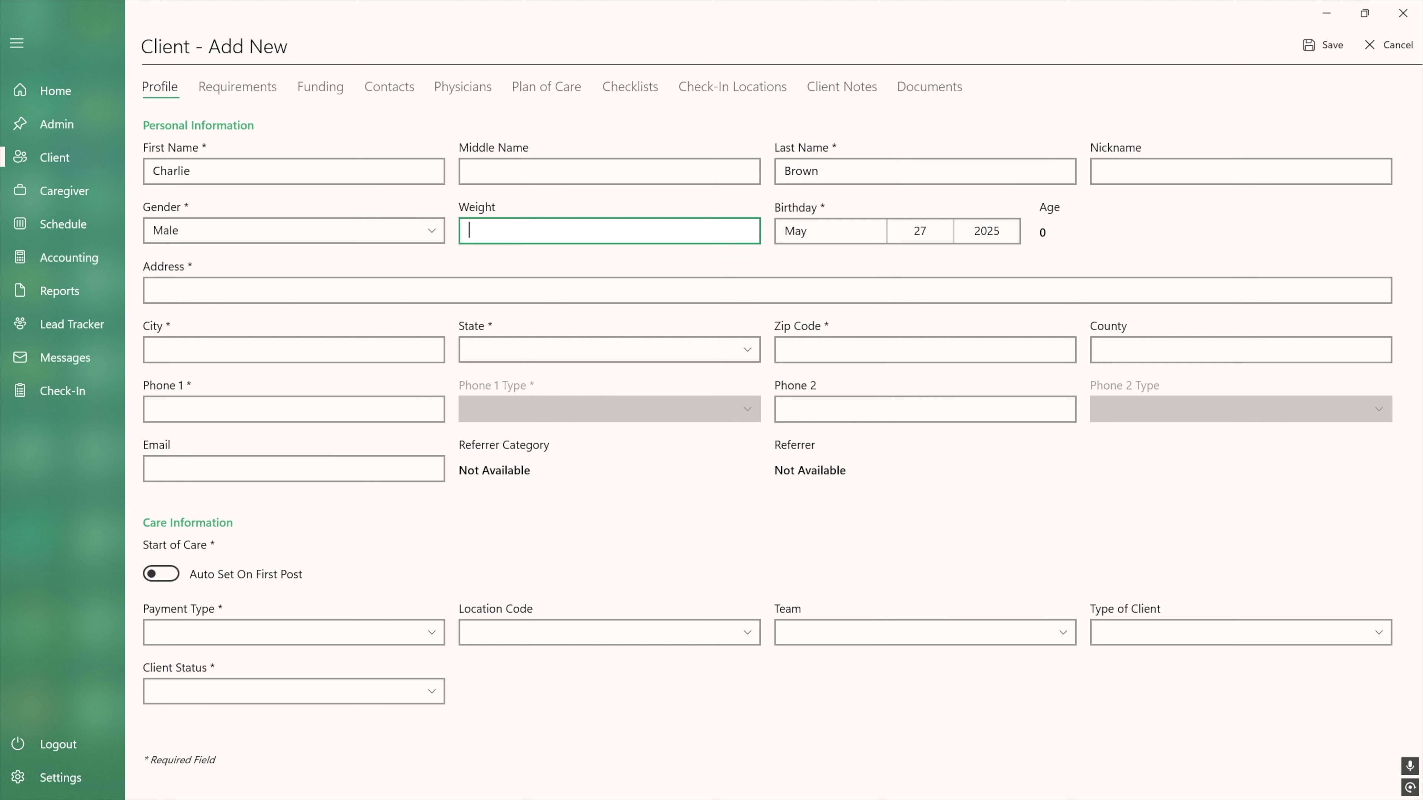
{"action": "type", "text": "180"}
- Set the client's date of birth in the personal information
{"action": "left_click", "coordinate": [823, 234]}
{"action": "scroll", "coordinate": [823, 233], "scroll_direction": "down", "scroll_amount": 6}
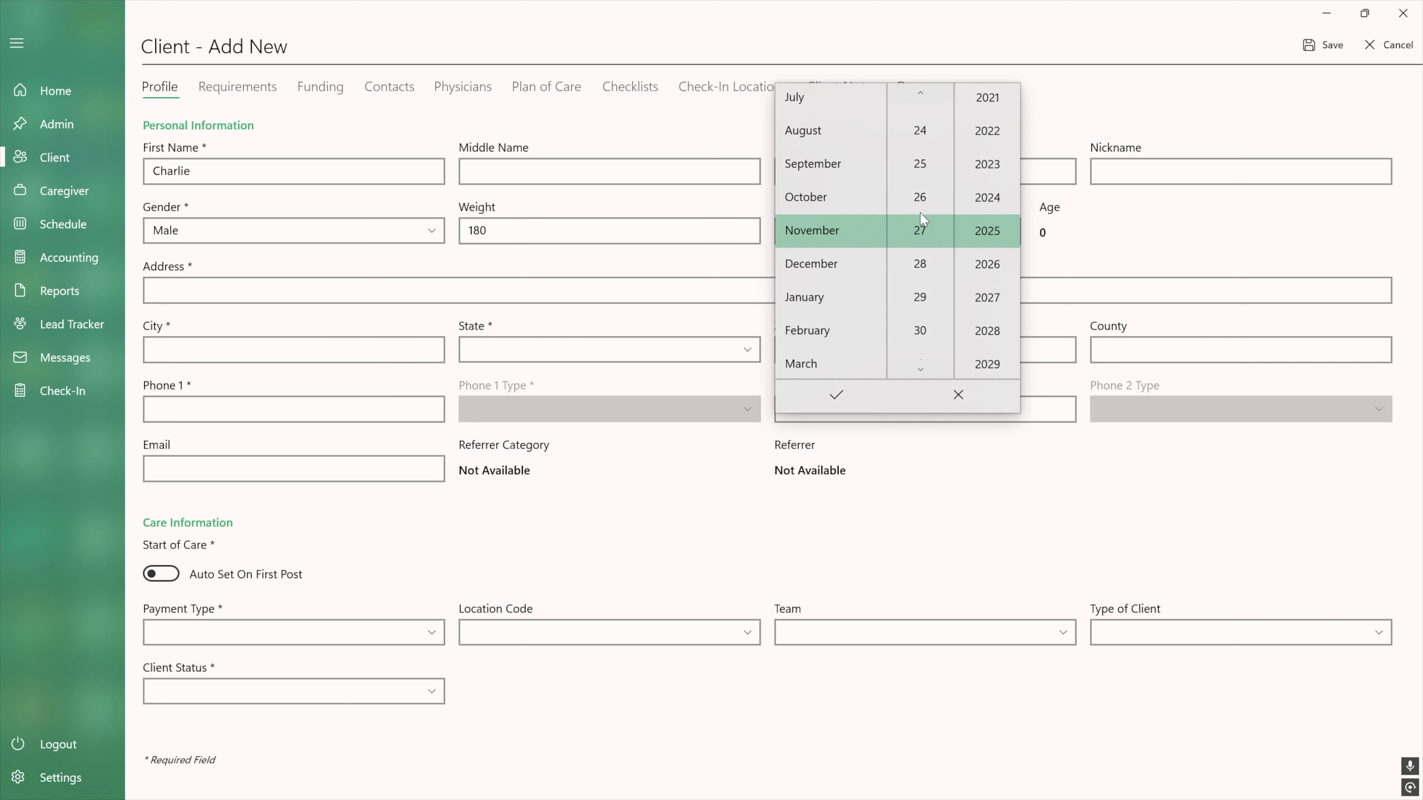
{"action": "scroll", "coordinate": [921, 219], "scroll_direction": "up", "scroll_amount": 18}
{"action": "scroll", "coordinate": [985, 213], "scroll_direction": "up", "scroll_amount": 12}
{"action": "scroll", "coordinate": [983, 209], "scroll_direction": "up", "scroll_amount": 20}
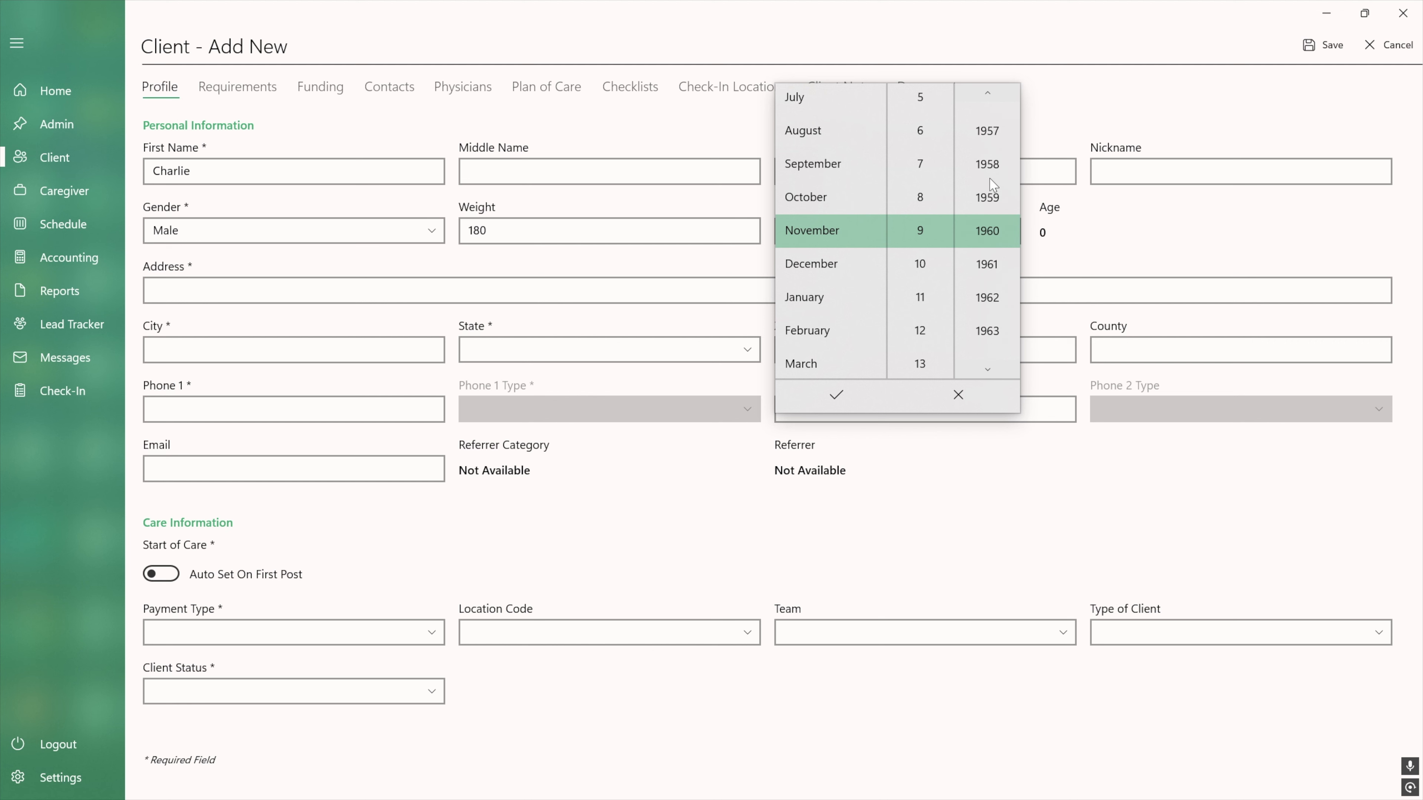
{"action": "left_click", "coordinate": [986, 197]}
{"action": "left_click", "coordinate": [836, 395]}
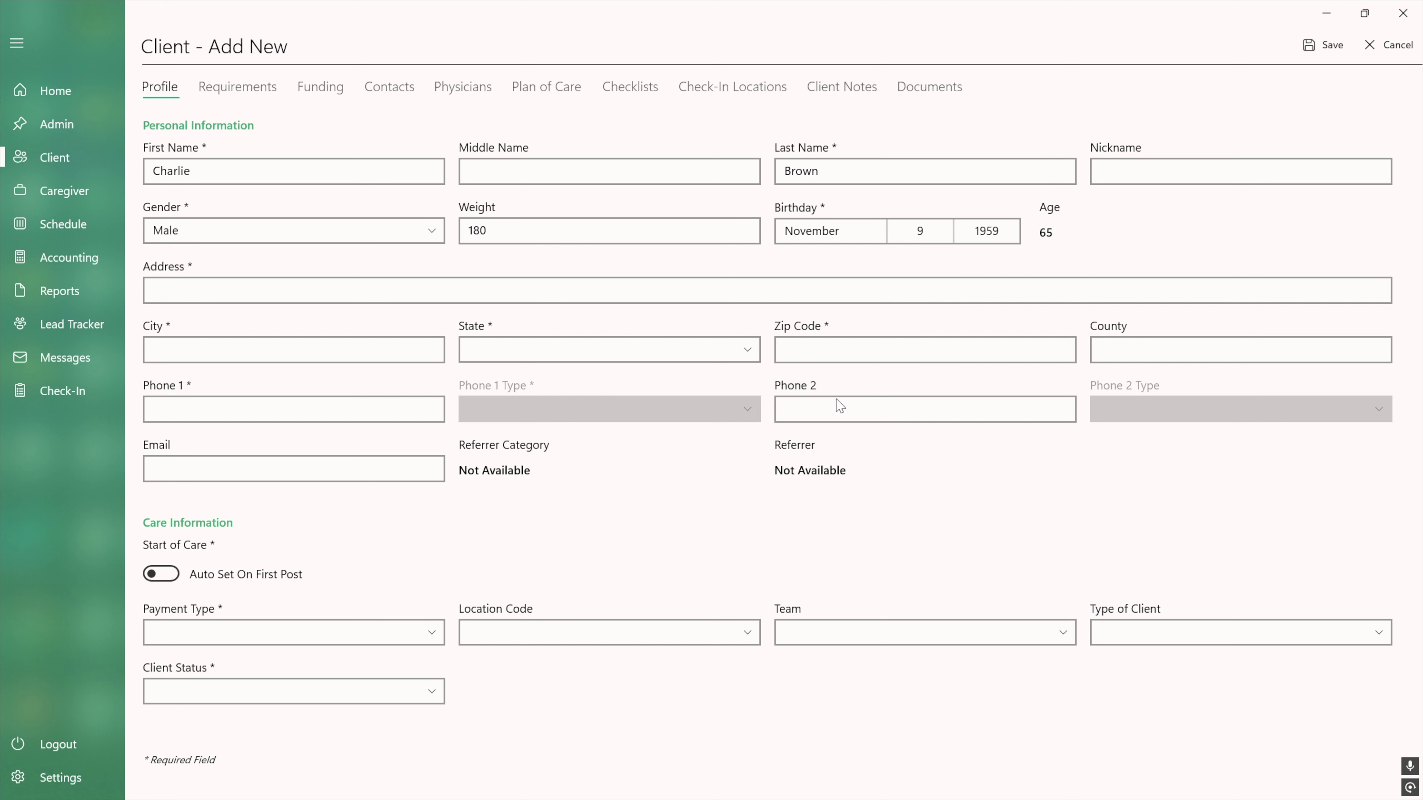
- Fill in the client's street address, city, state and zip code
{"action": "left_click", "coordinate": [224, 292]}
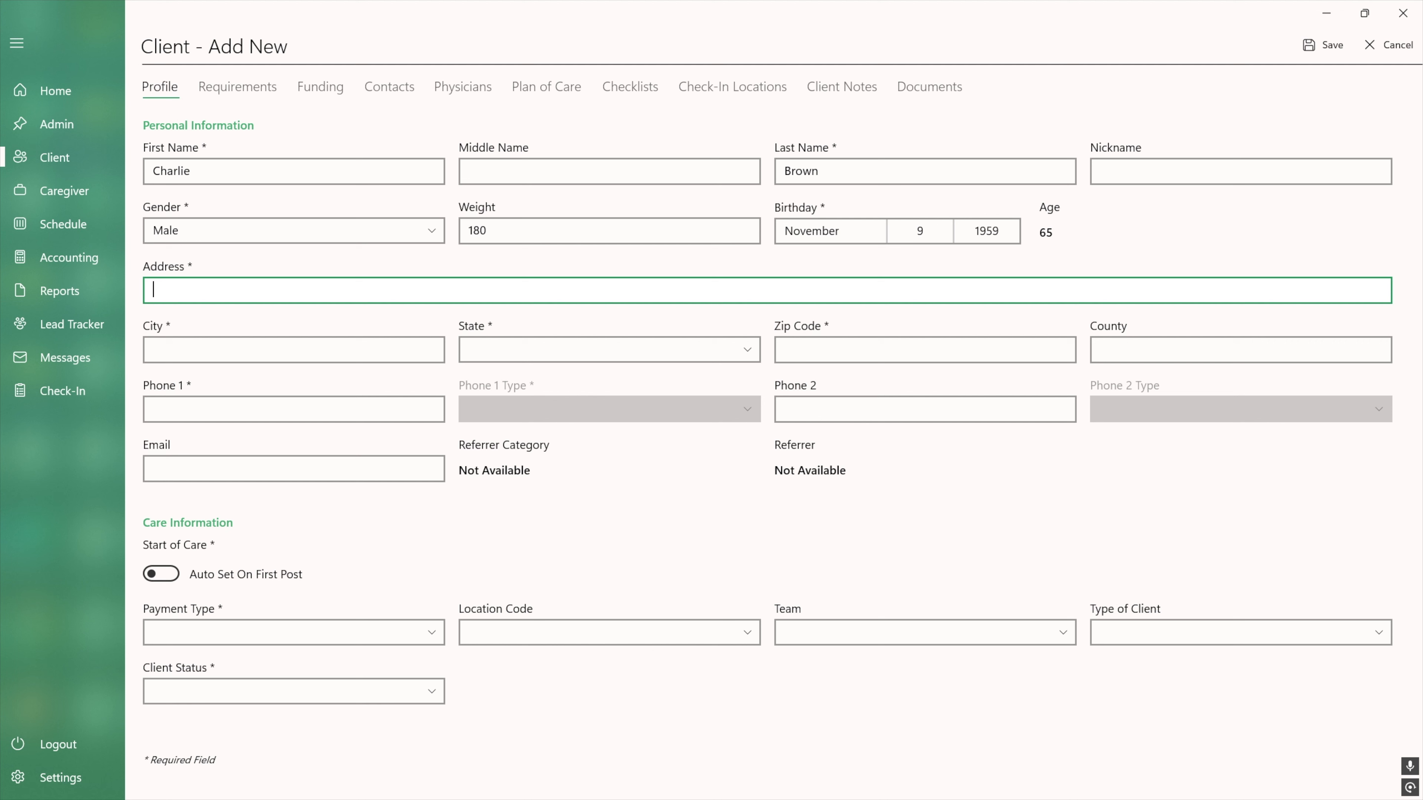
{"action": "type", "text": "123 Main St"}
{"action": "key", "text": "Tab"}
{"action": "type", "text": "Atlanta"}
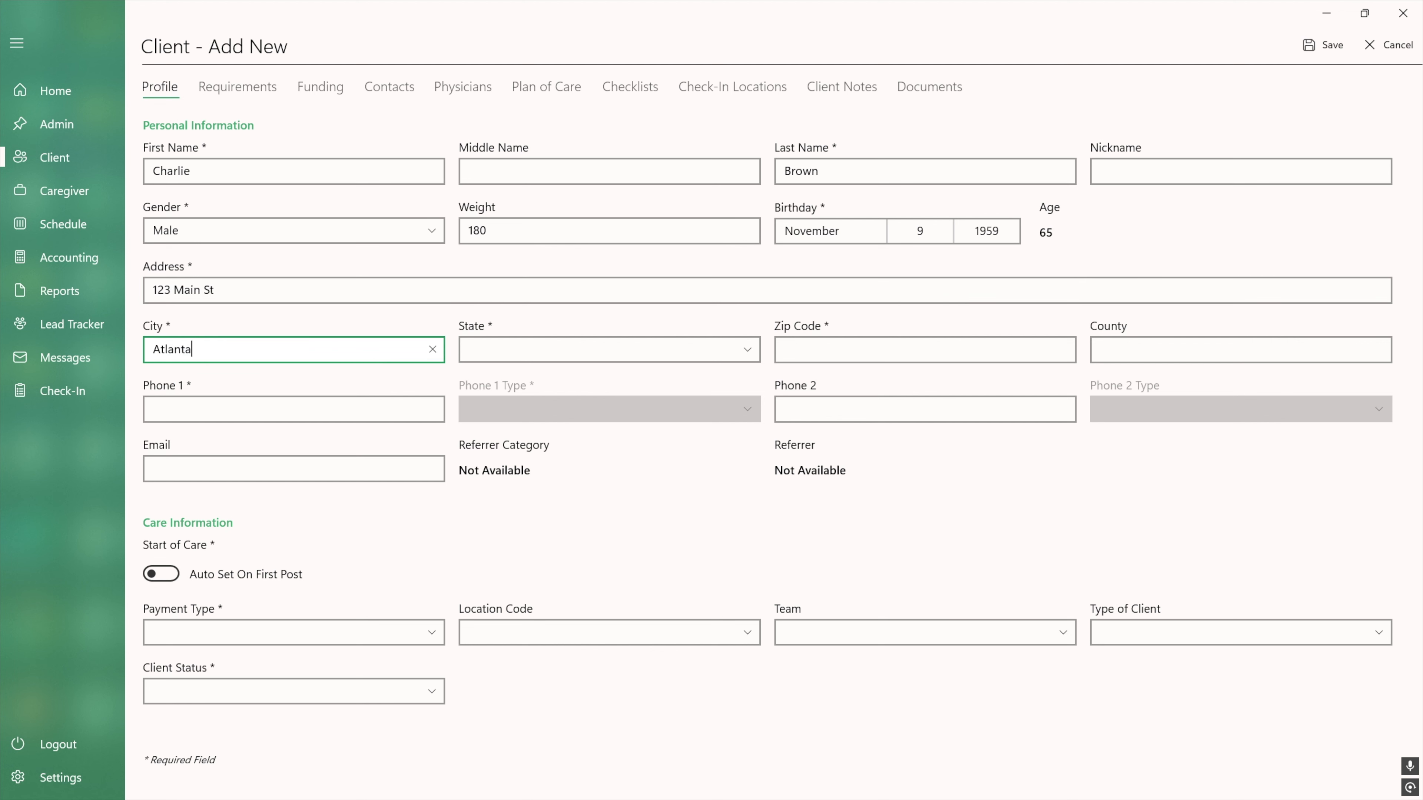
{"action": "key", "text": "Tab"}
{"action": "type", "text": "ga"}
{"action": "key", "text": "Tab"}
{"action": "type", "text": "30327"}
{"action": "key", "text": "Tab"}
{"action": "key", "text": "Tab"}
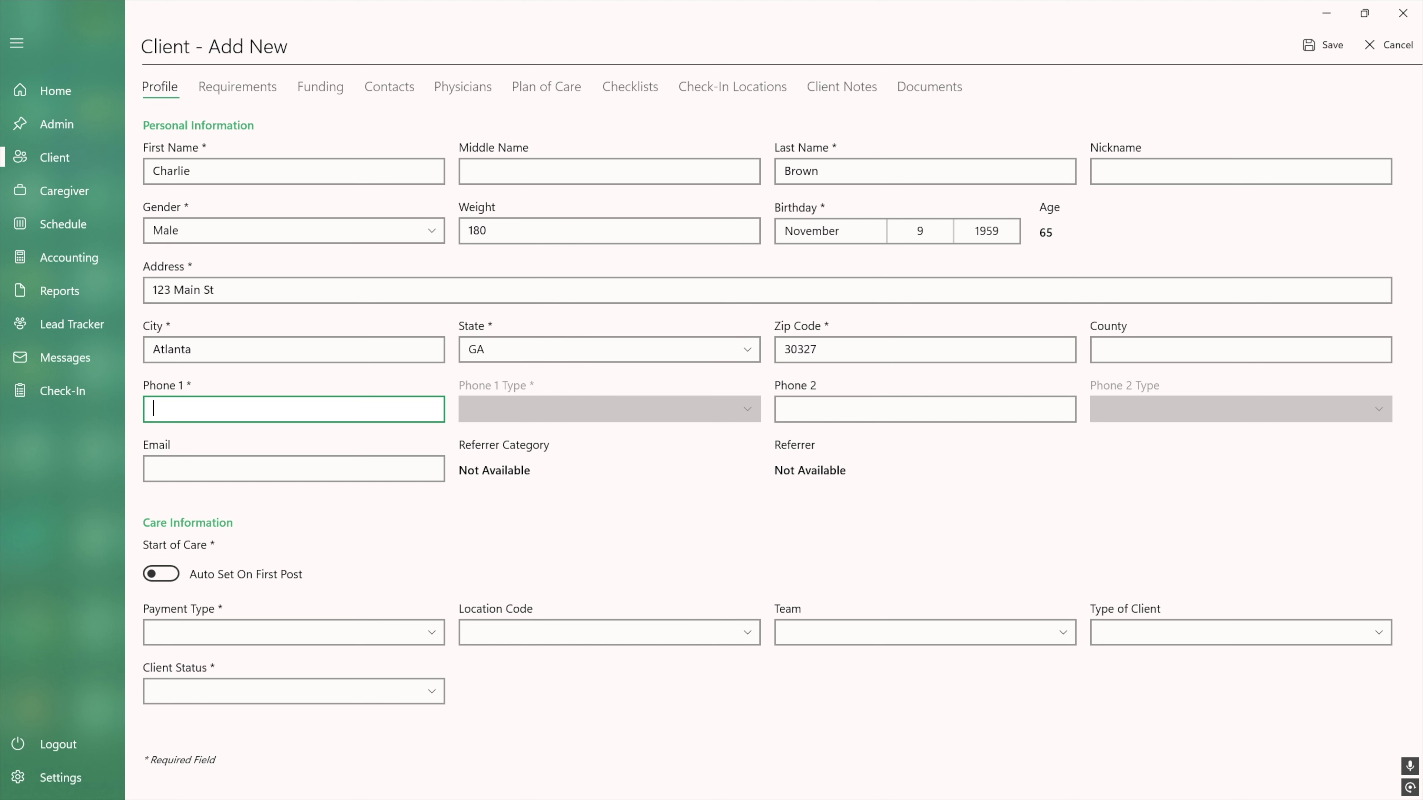
- Enter the client's primary phone number with type Mobile, and fill in the client's email address
{"action": "type", "text": "555555"}
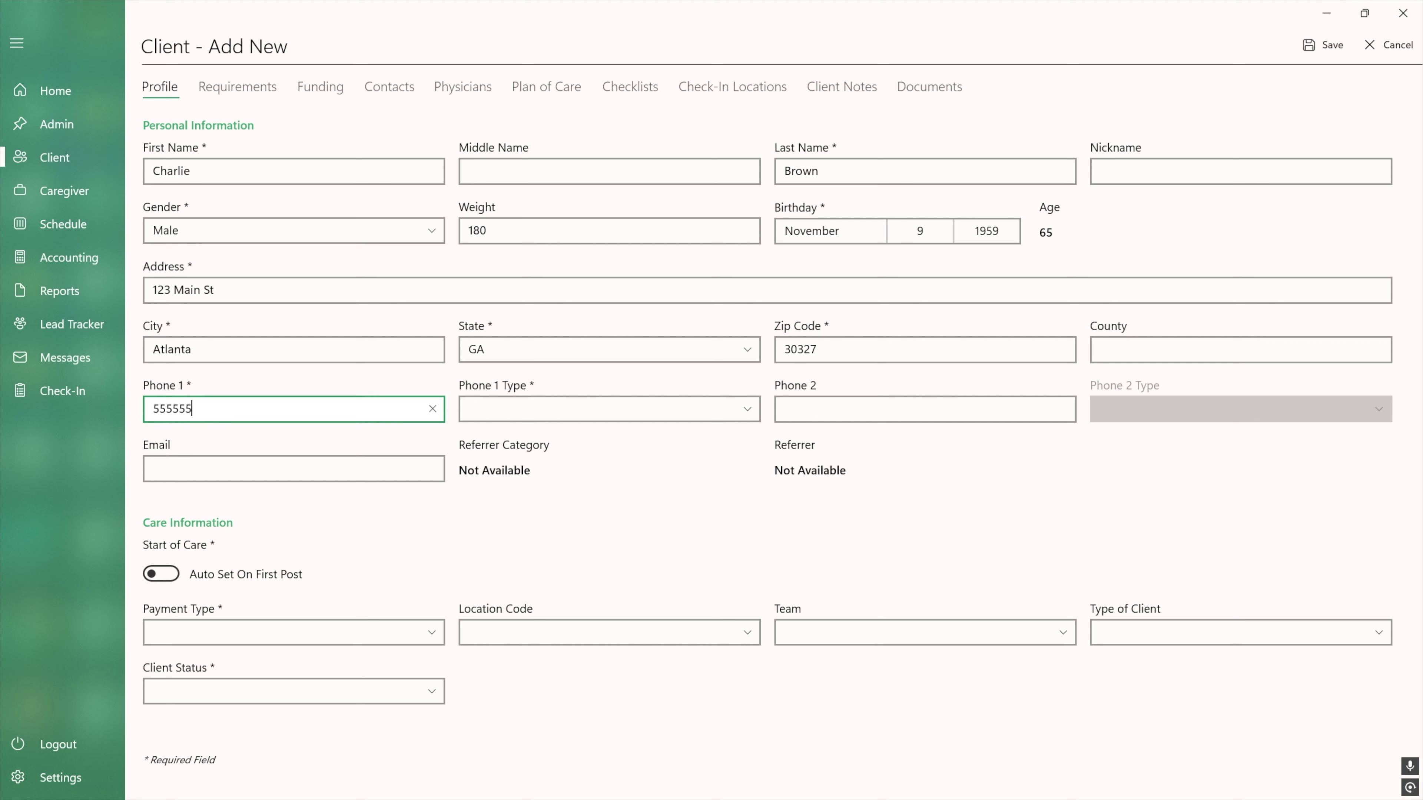
{"action": "type", "text": "5555"}
{"action": "key", "text": "Tab"}
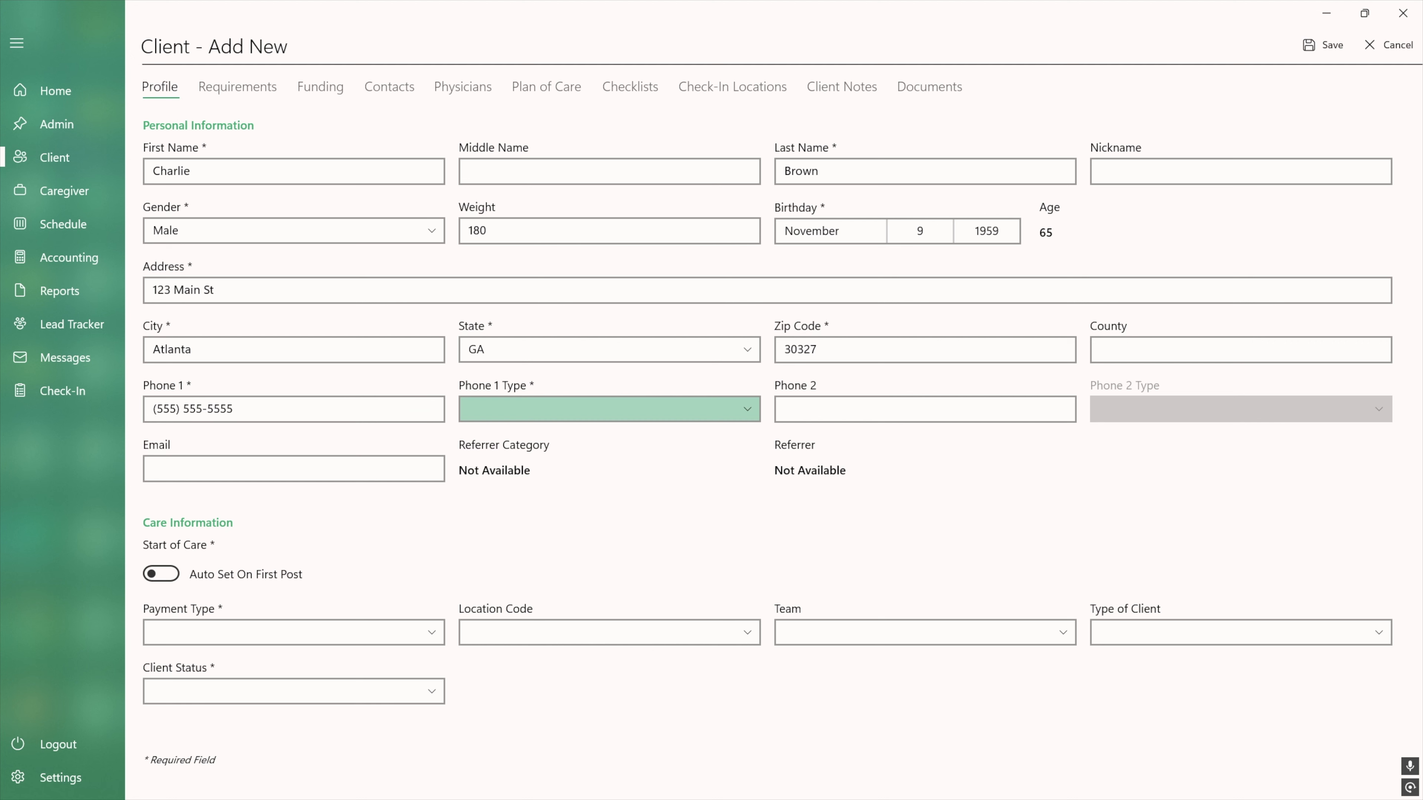
{"action": "left_click", "coordinate": [499, 410]}
{"action": "left_click", "coordinate": [501, 410]}
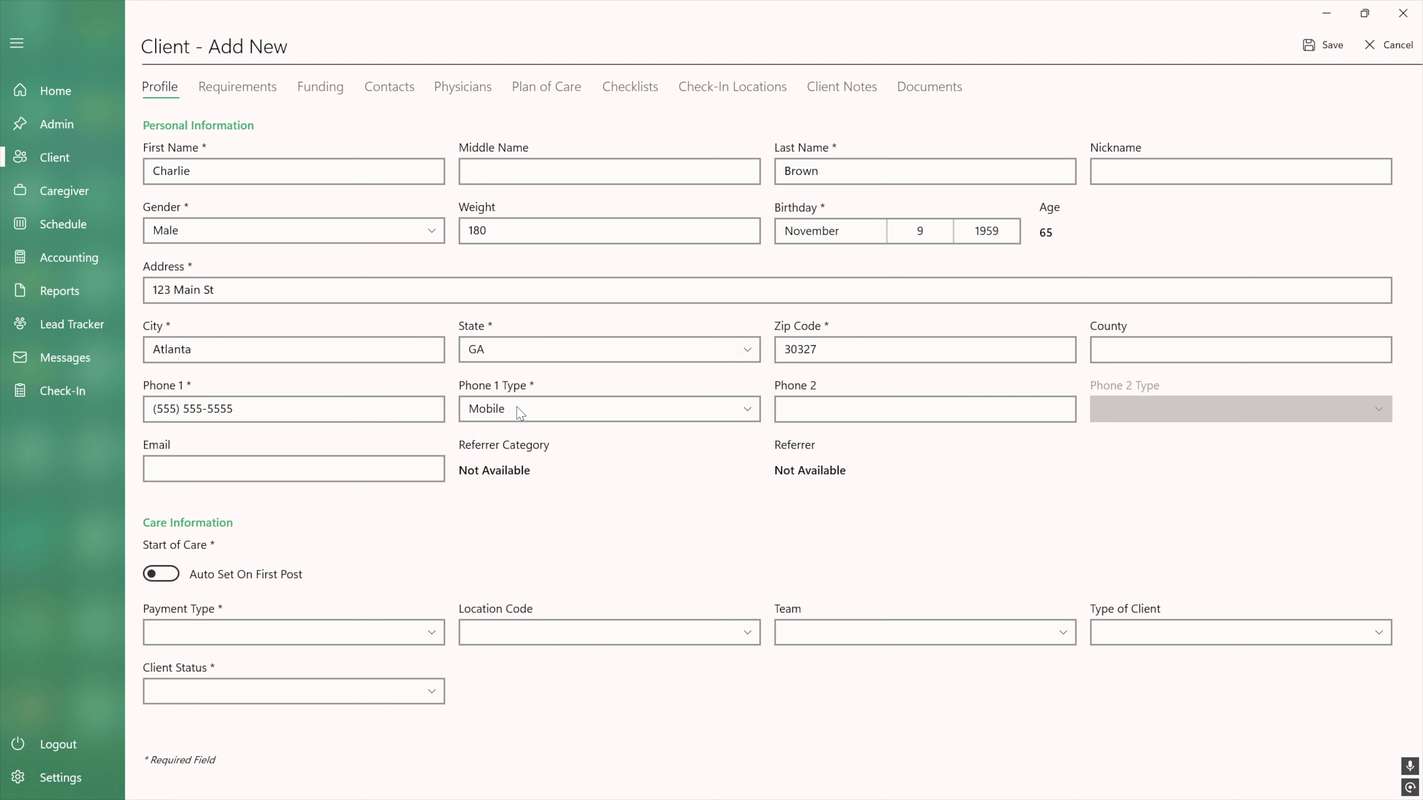
{"action": "left_click", "coordinate": [294, 469]}
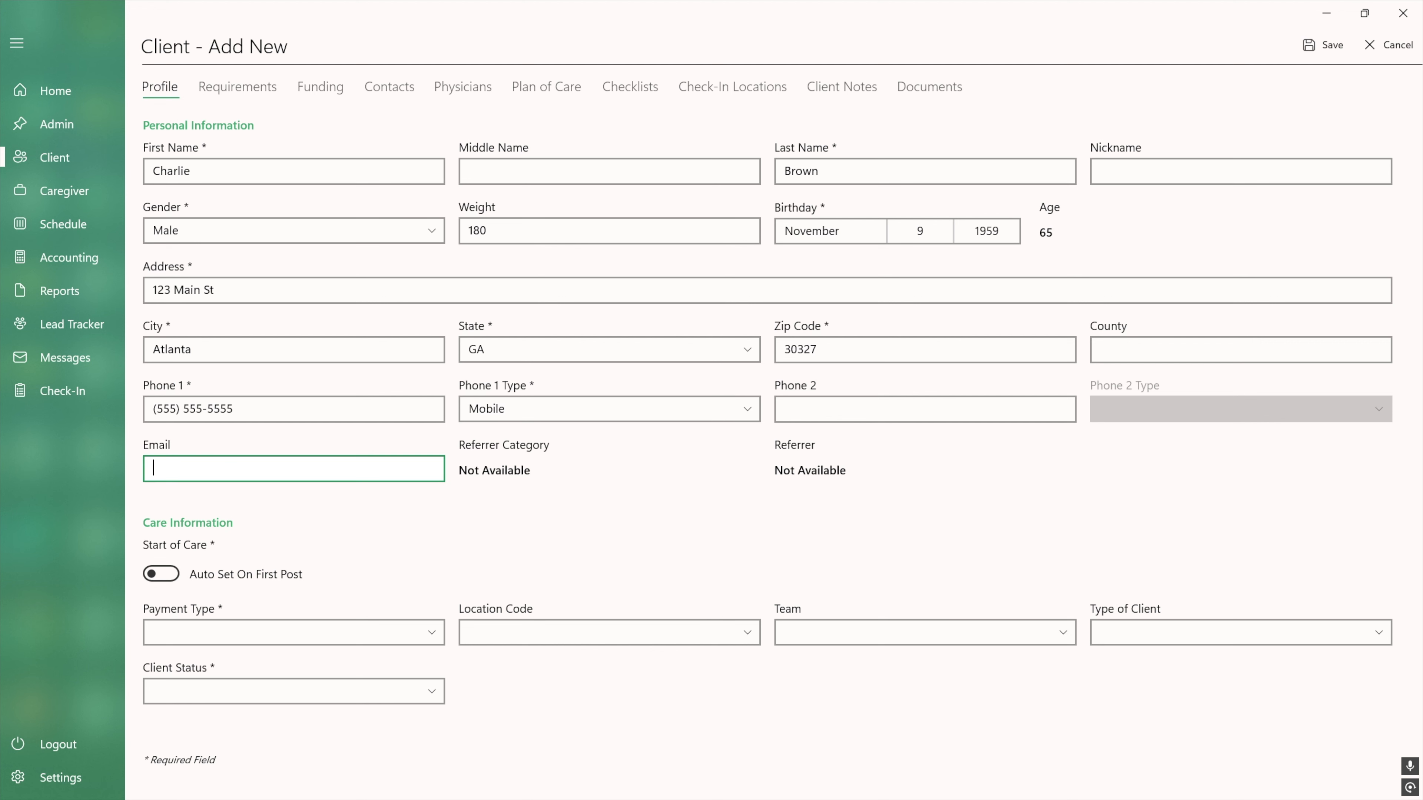
{"action": "type", "text": "cbrown@example.com"}
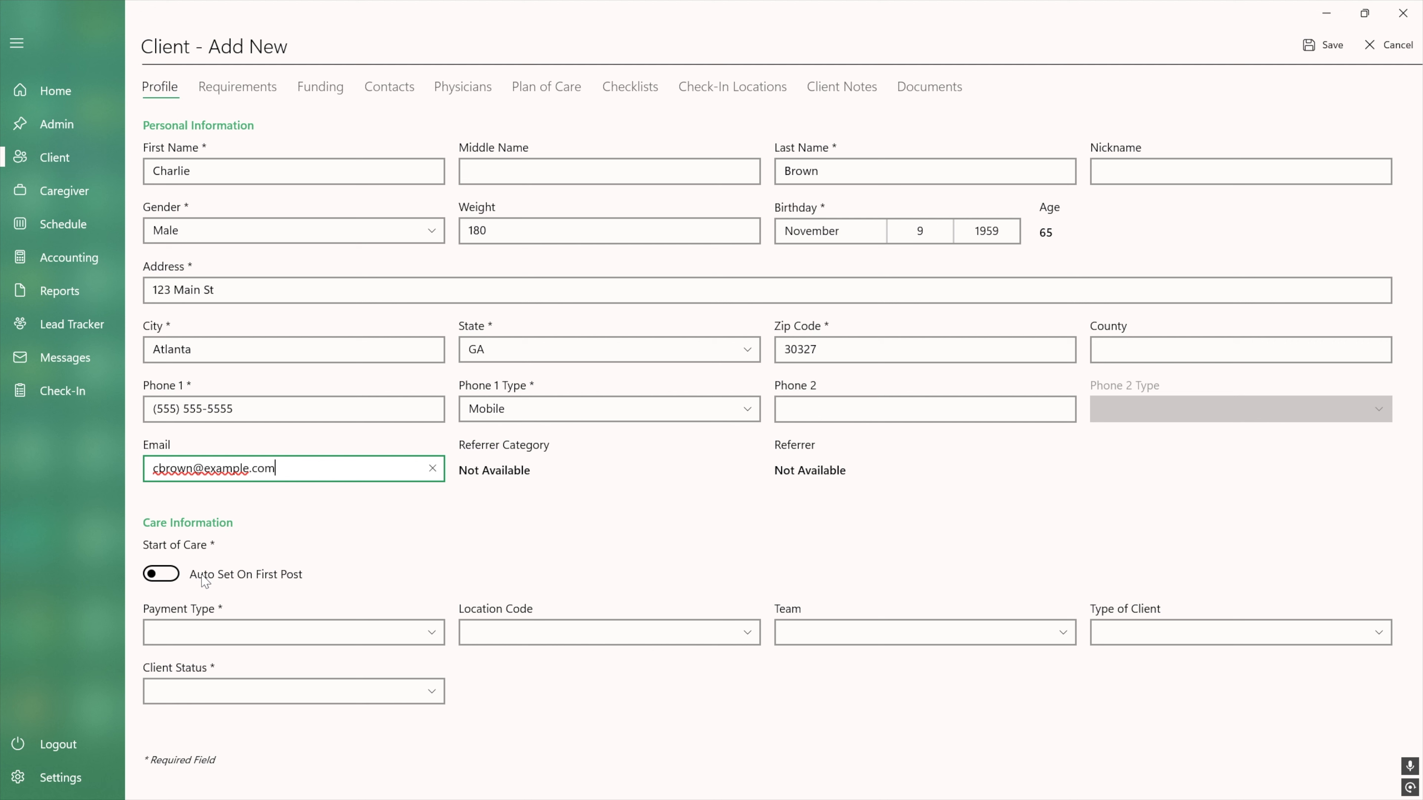
- Try a manually set start of care date, and return to automatic setting on first post
{"action": "left_click", "coordinate": [167, 577]}
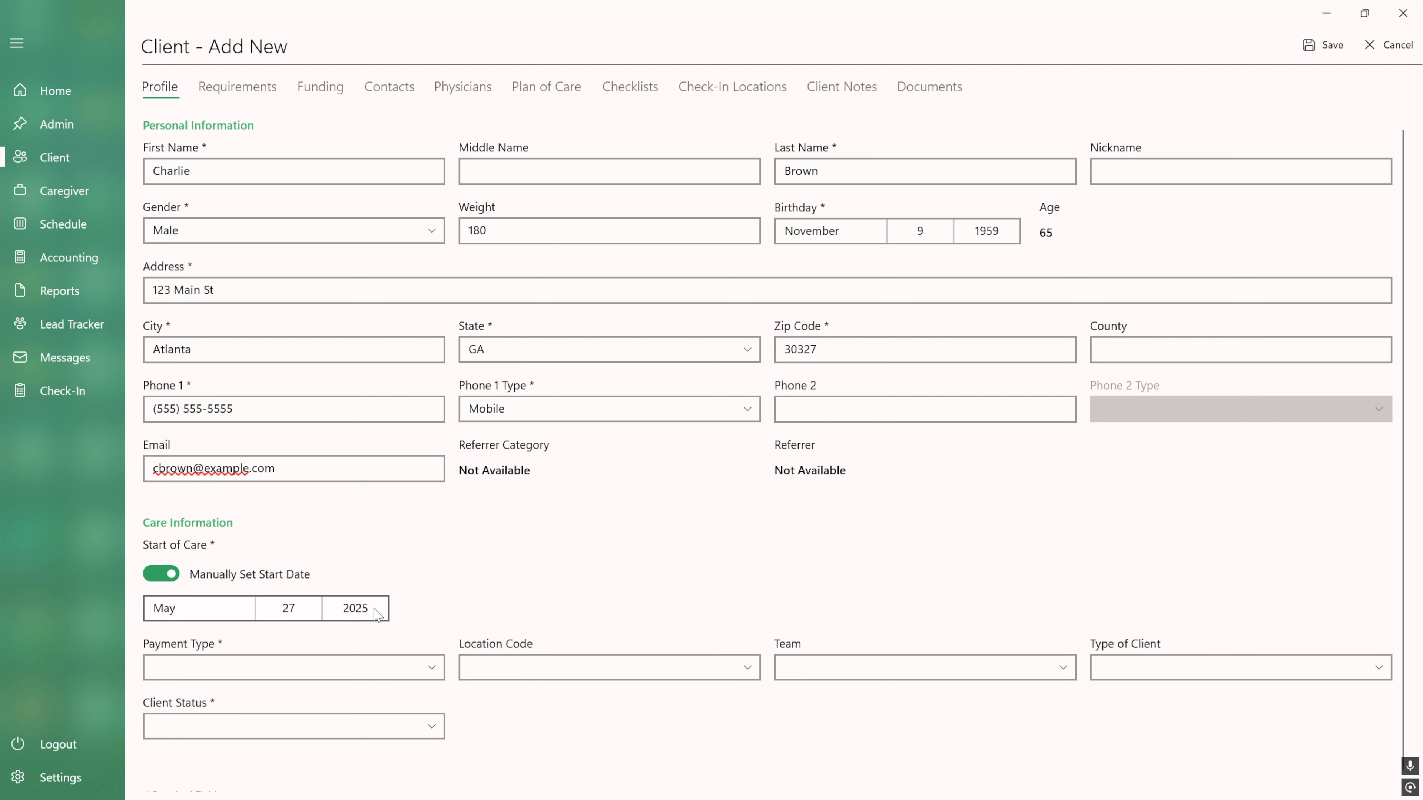
{"action": "left_click", "coordinate": [174, 575]}
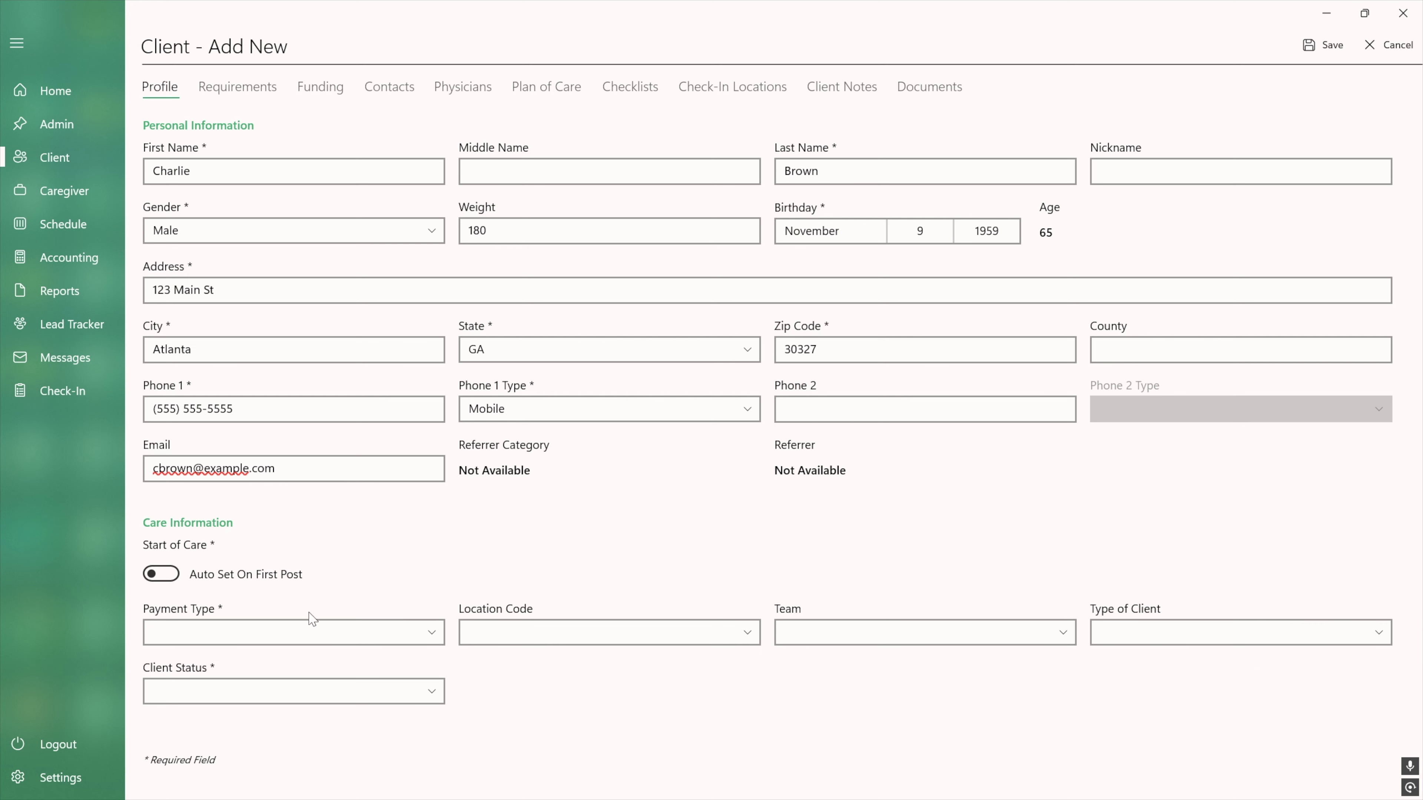
- Set the client's payment type to Insurance/Third Party Pay and the location code to Sandy Springs
{"action": "left_click", "coordinate": [292, 632]}
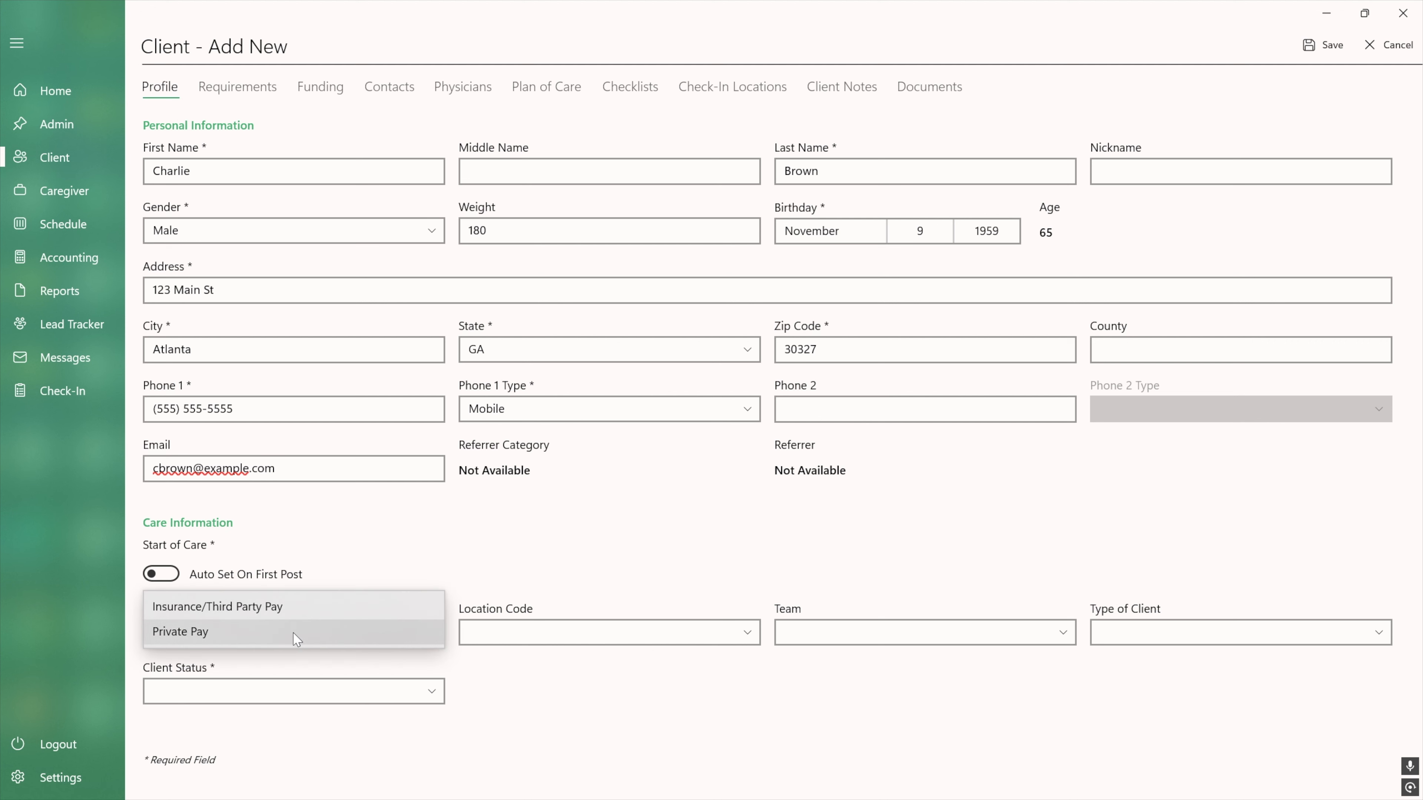
{"action": "left_click", "coordinate": [296, 607]}
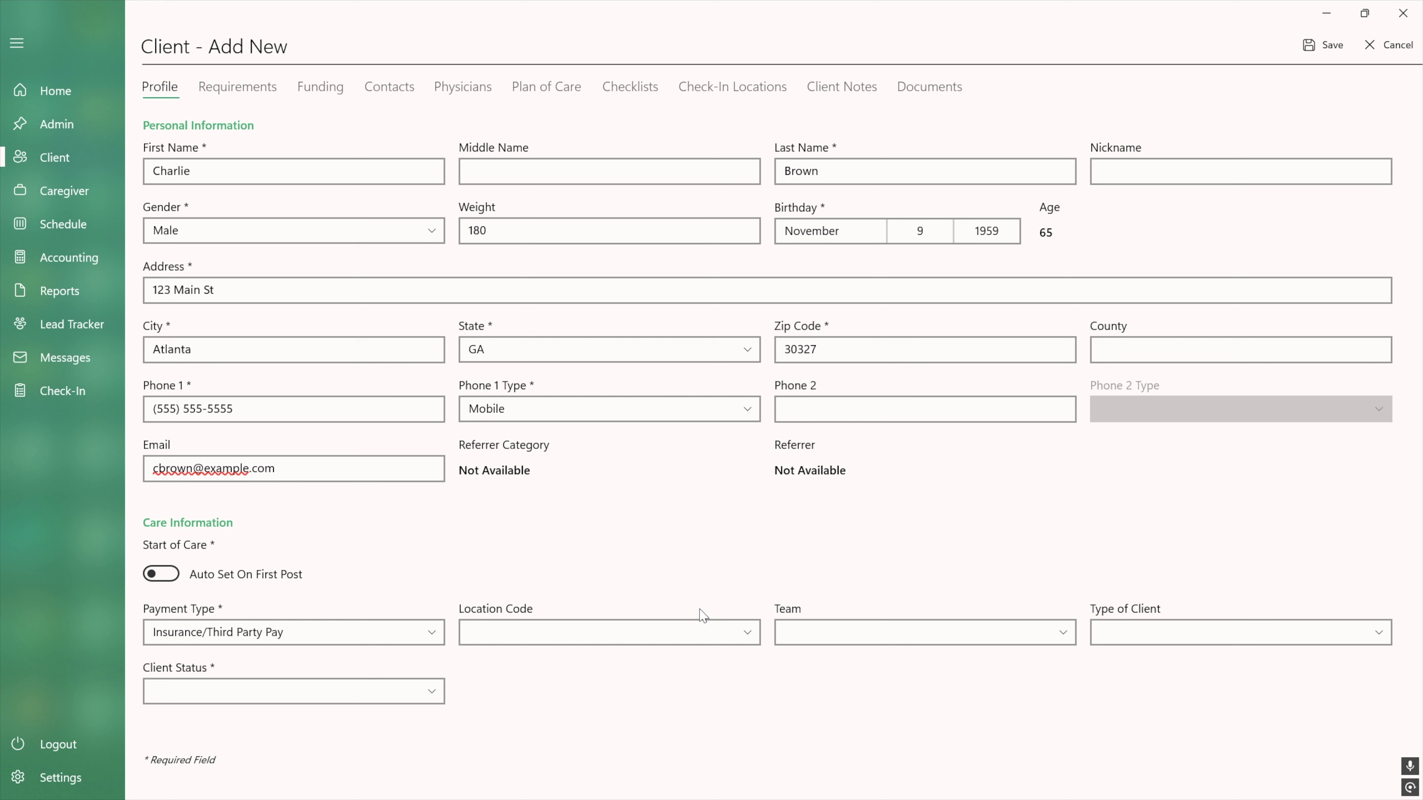
{"action": "left_click", "coordinate": [734, 638]}
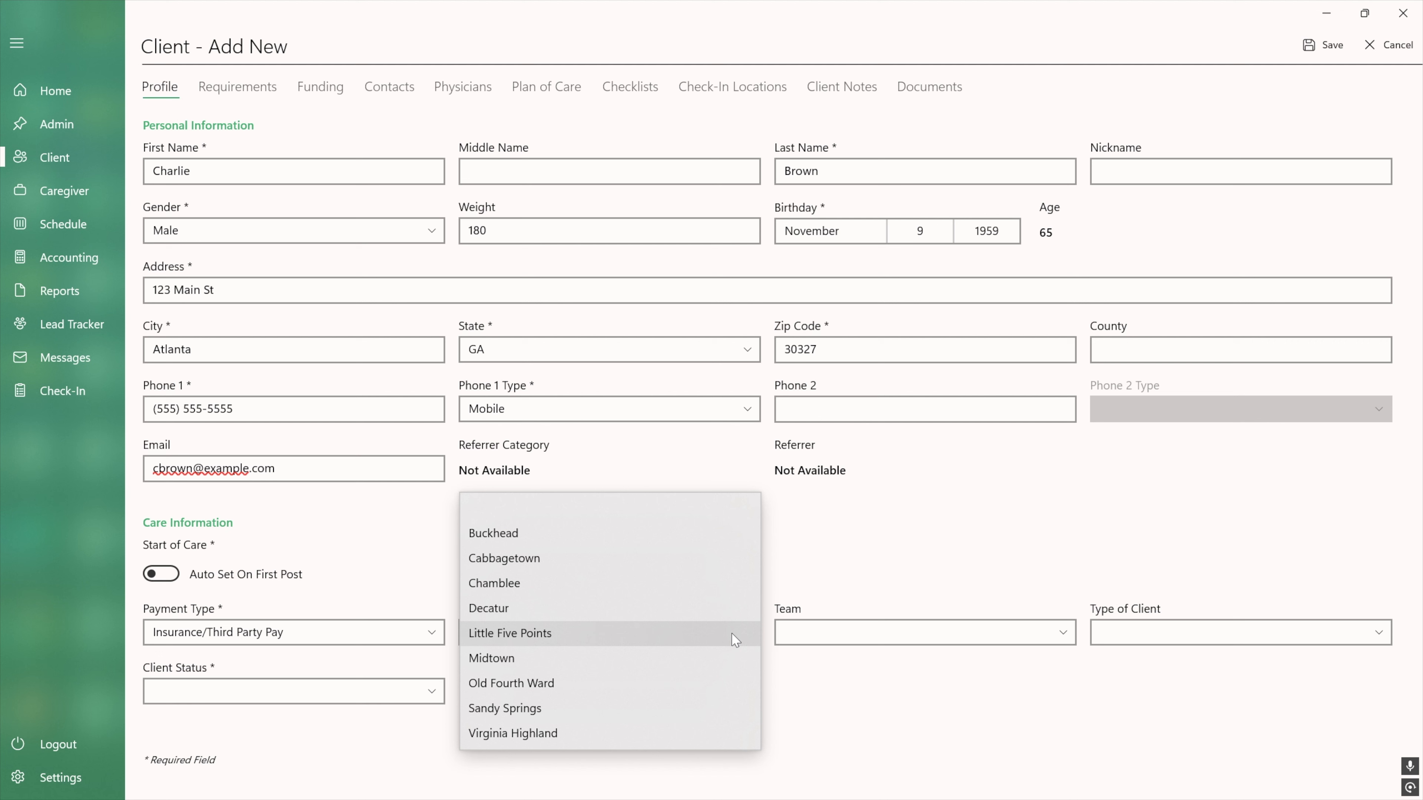
{"action": "left_click", "coordinate": [682, 707]}
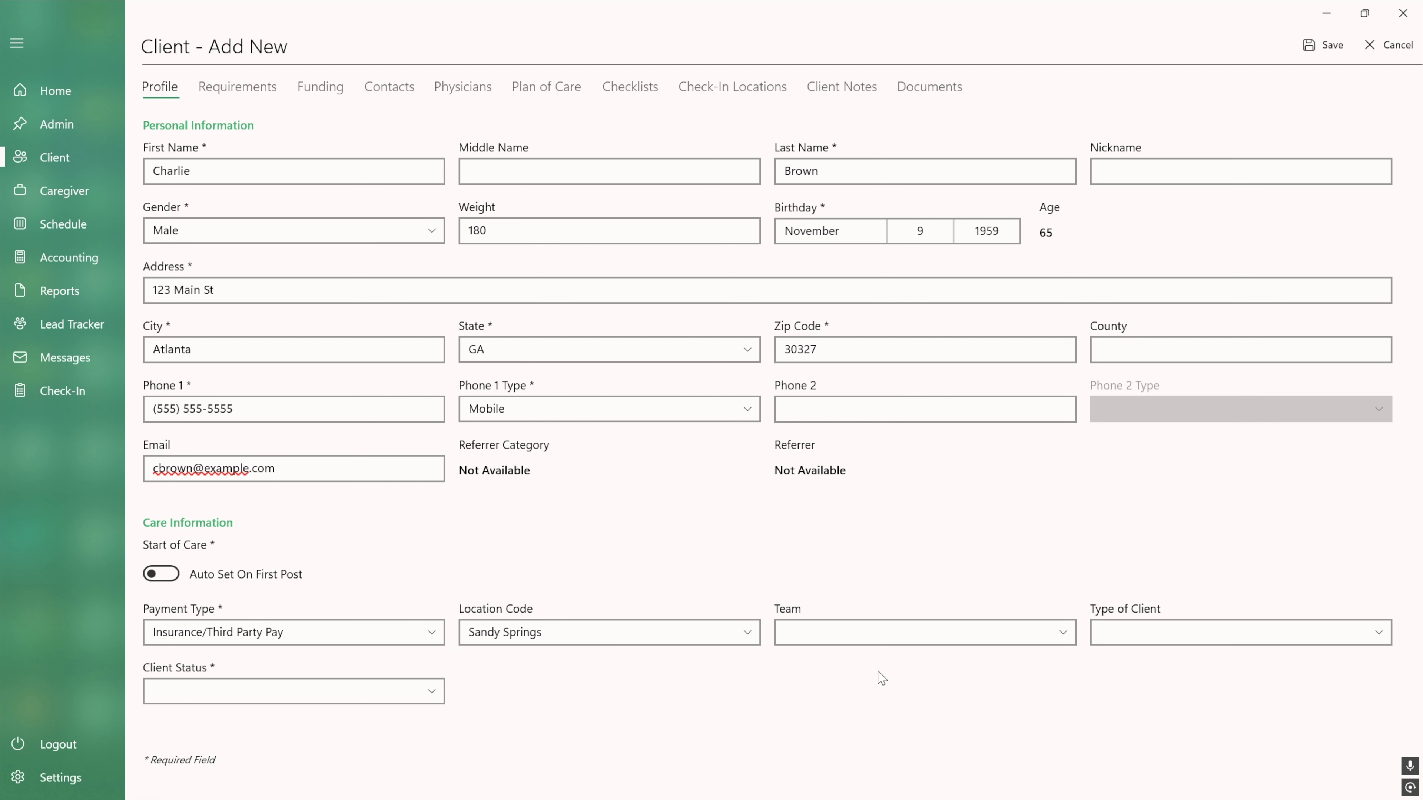
- Assign the client to Blue Team and set the type of client to Hourly
{"action": "left_click", "coordinate": [936, 632]}
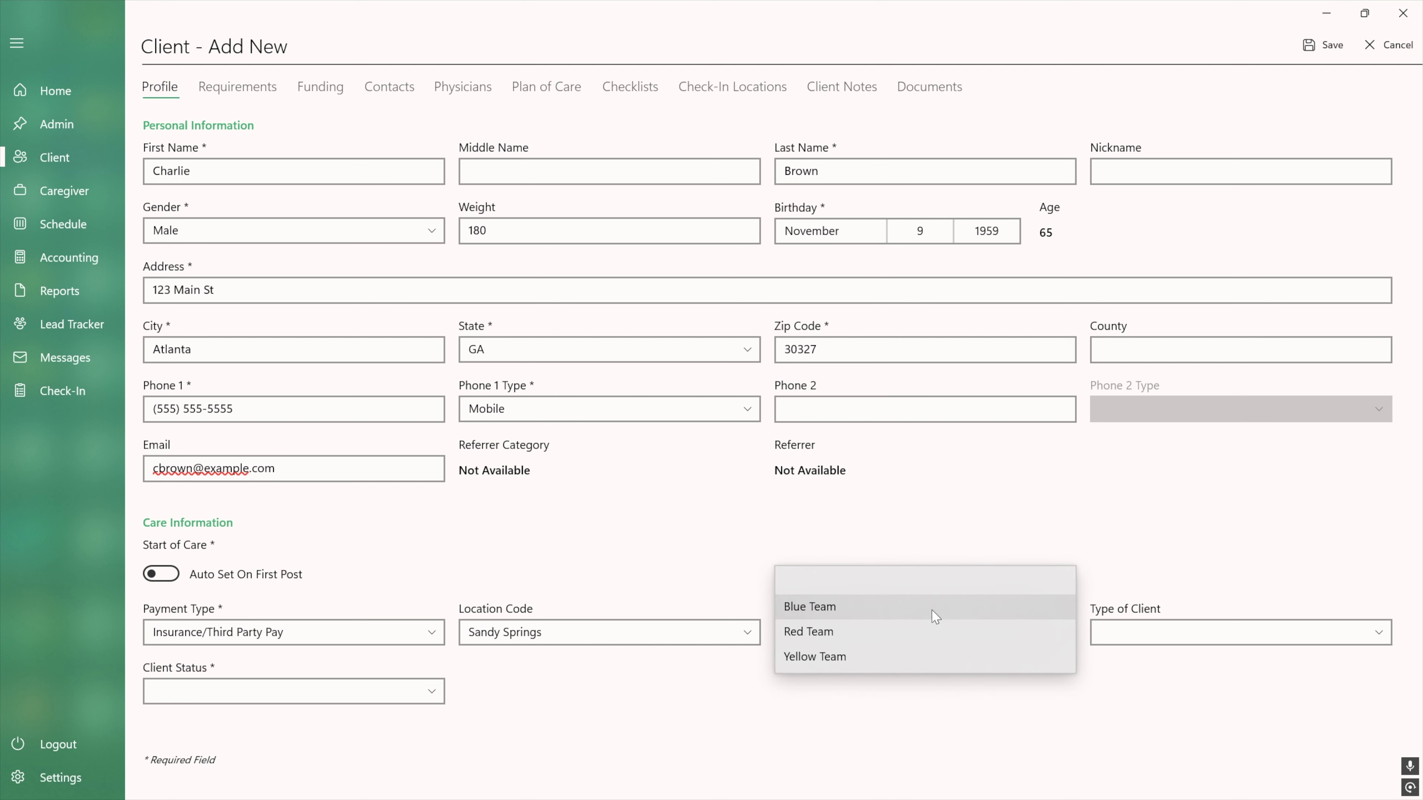
{"action": "left_click", "coordinate": [936, 617]}
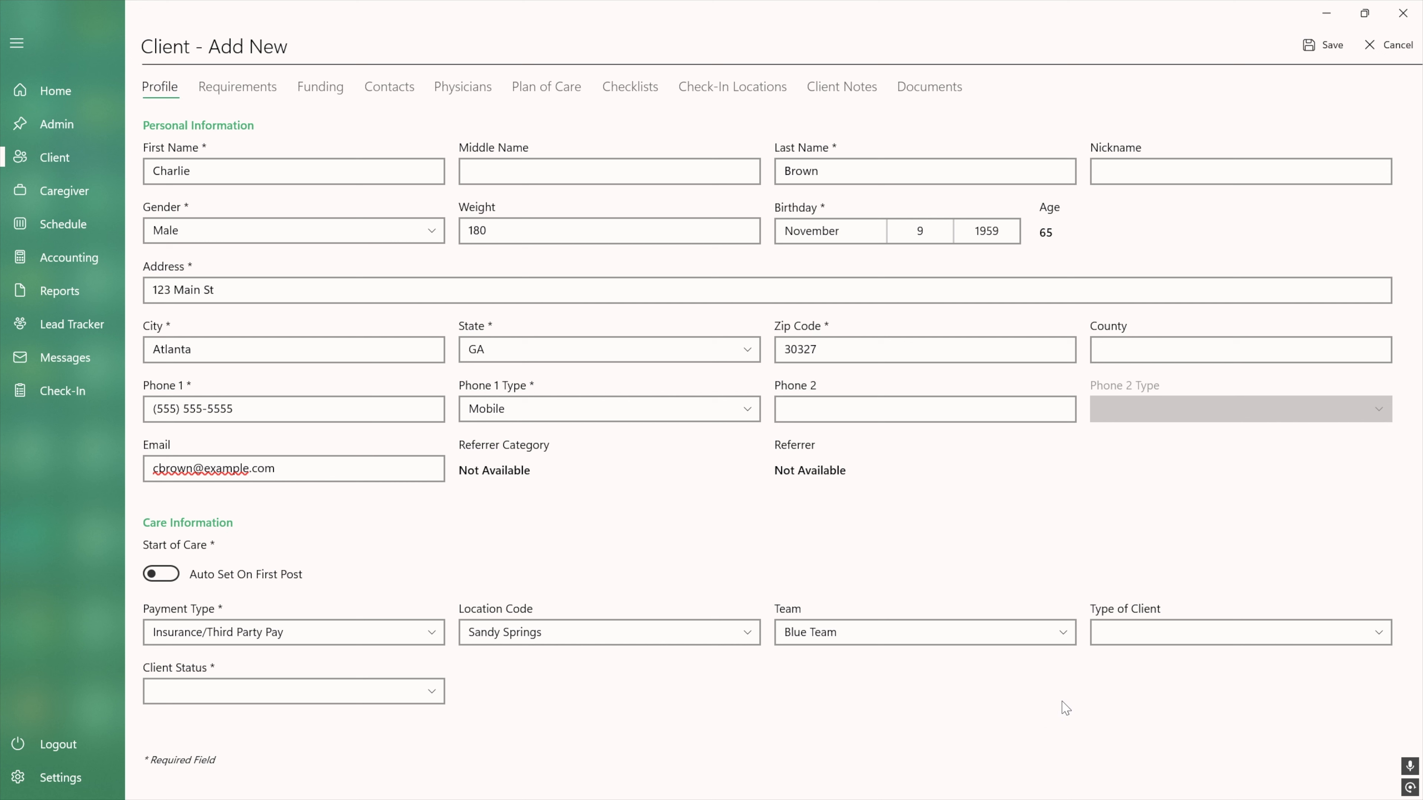
{"action": "left_click", "coordinate": [1193, 632]}
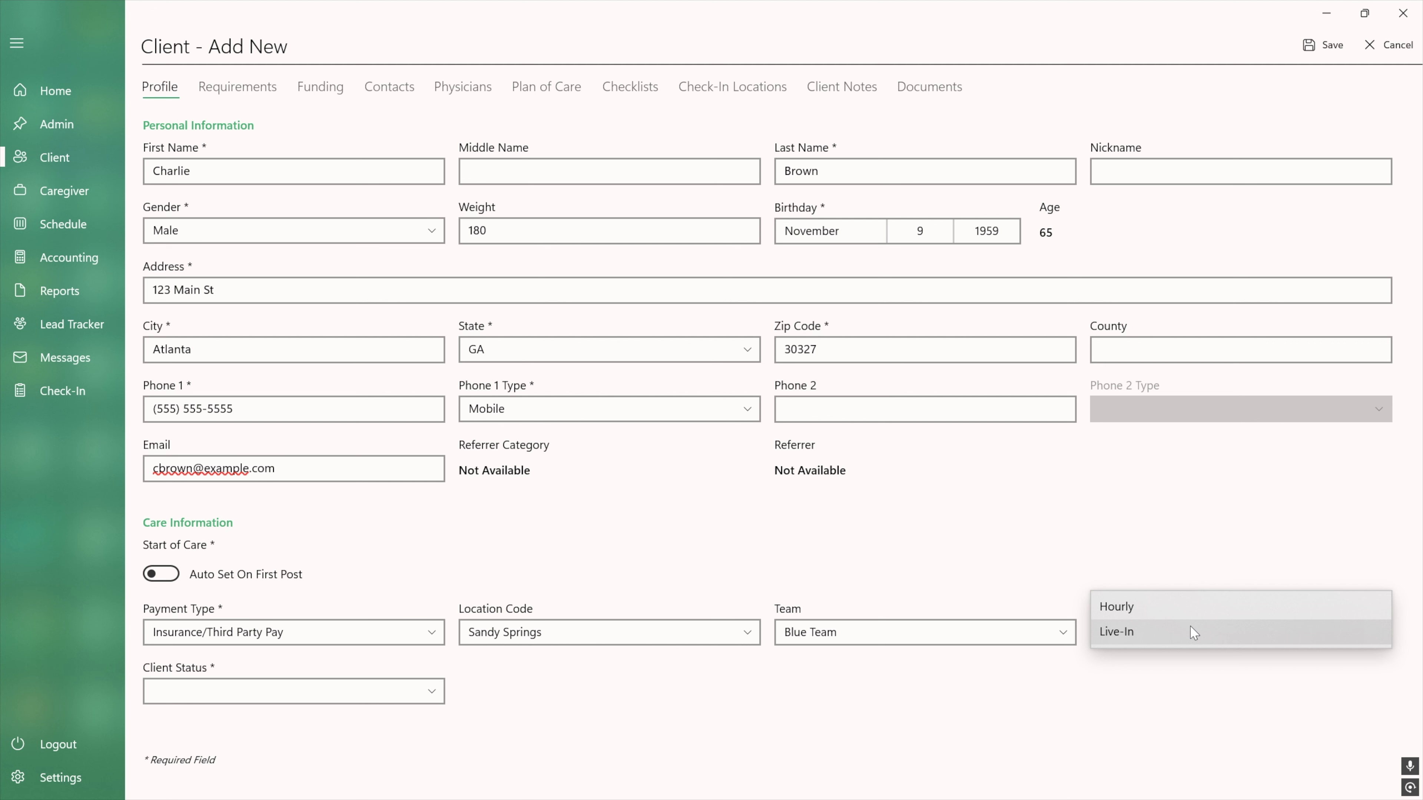
{"action": "left_click", "coordinate": [1193, 613]}
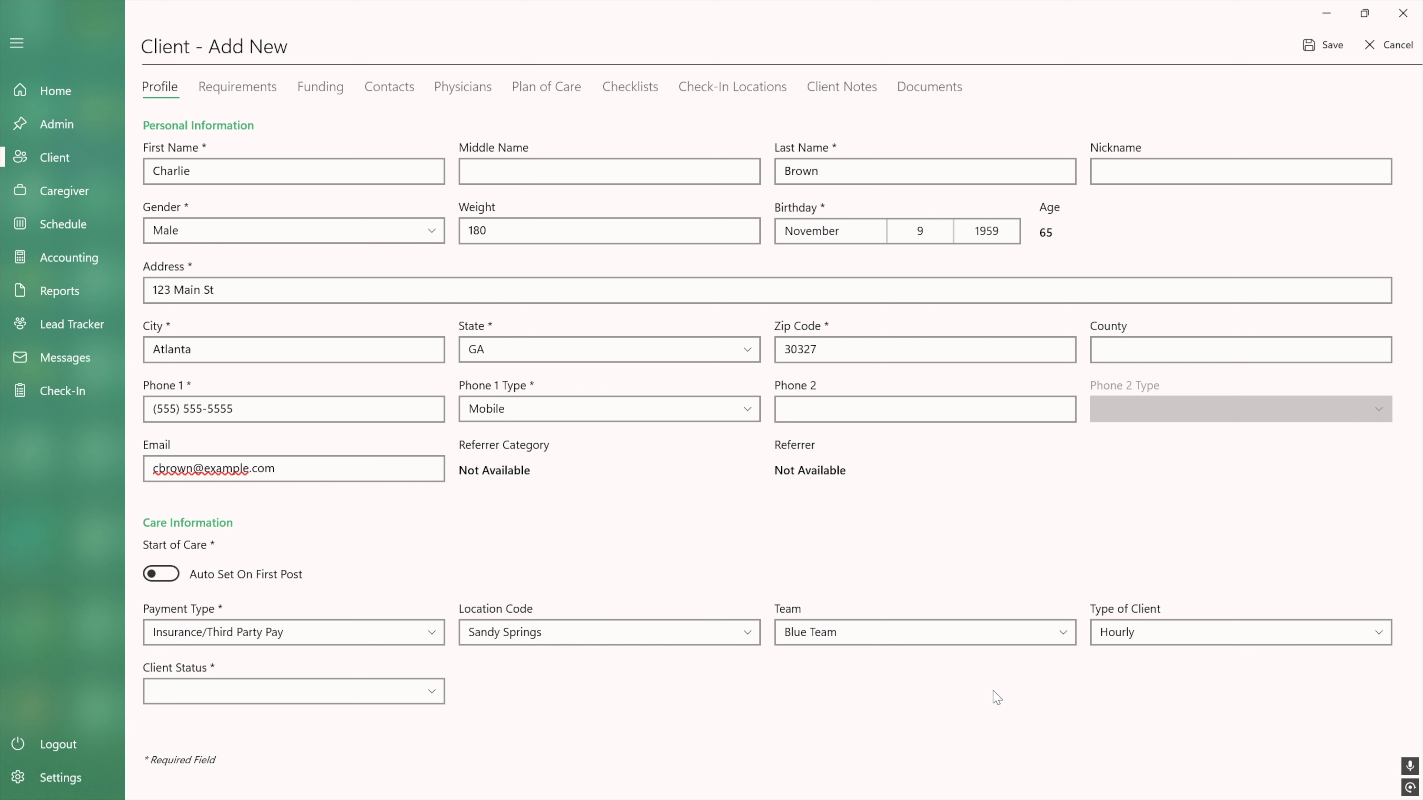
- Turn on the Dogs descriptor in the client's requirements
{"action": "left_click", "coordinate": [259, 89]}
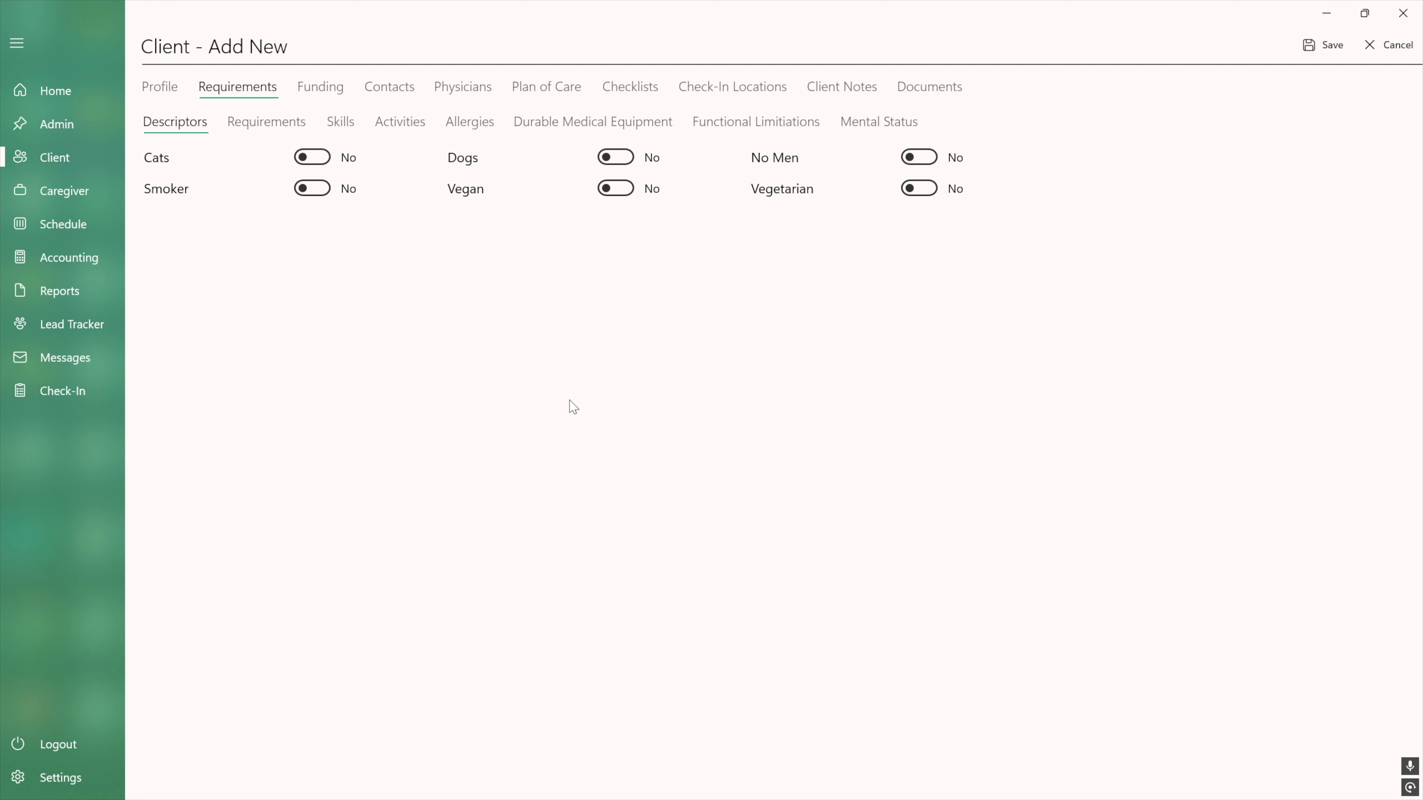
{"action": "left_click", "coordinate": [617, 159]}
- View the client requirements that can be given completion dates
{"action": "left_click", "coordinate": [292, 131]}
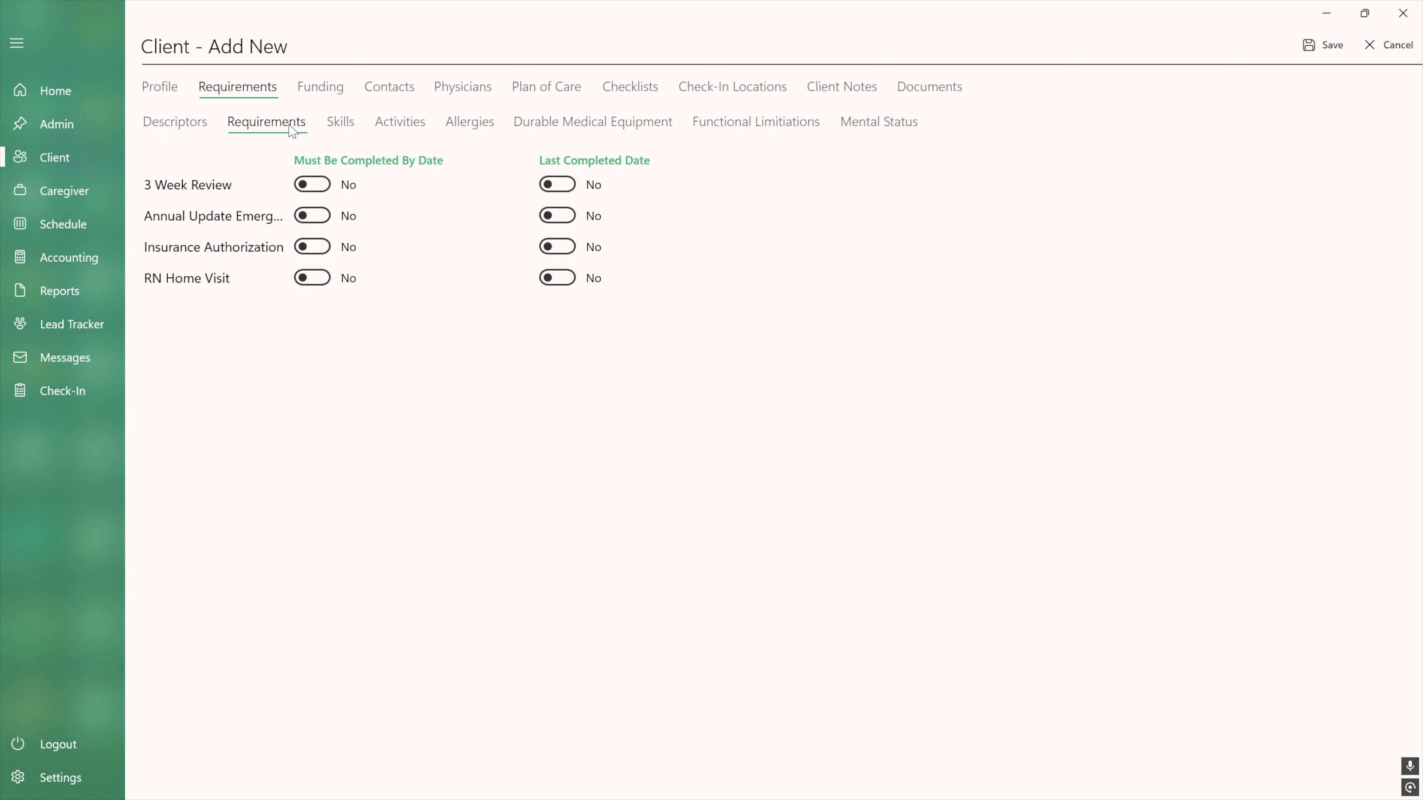
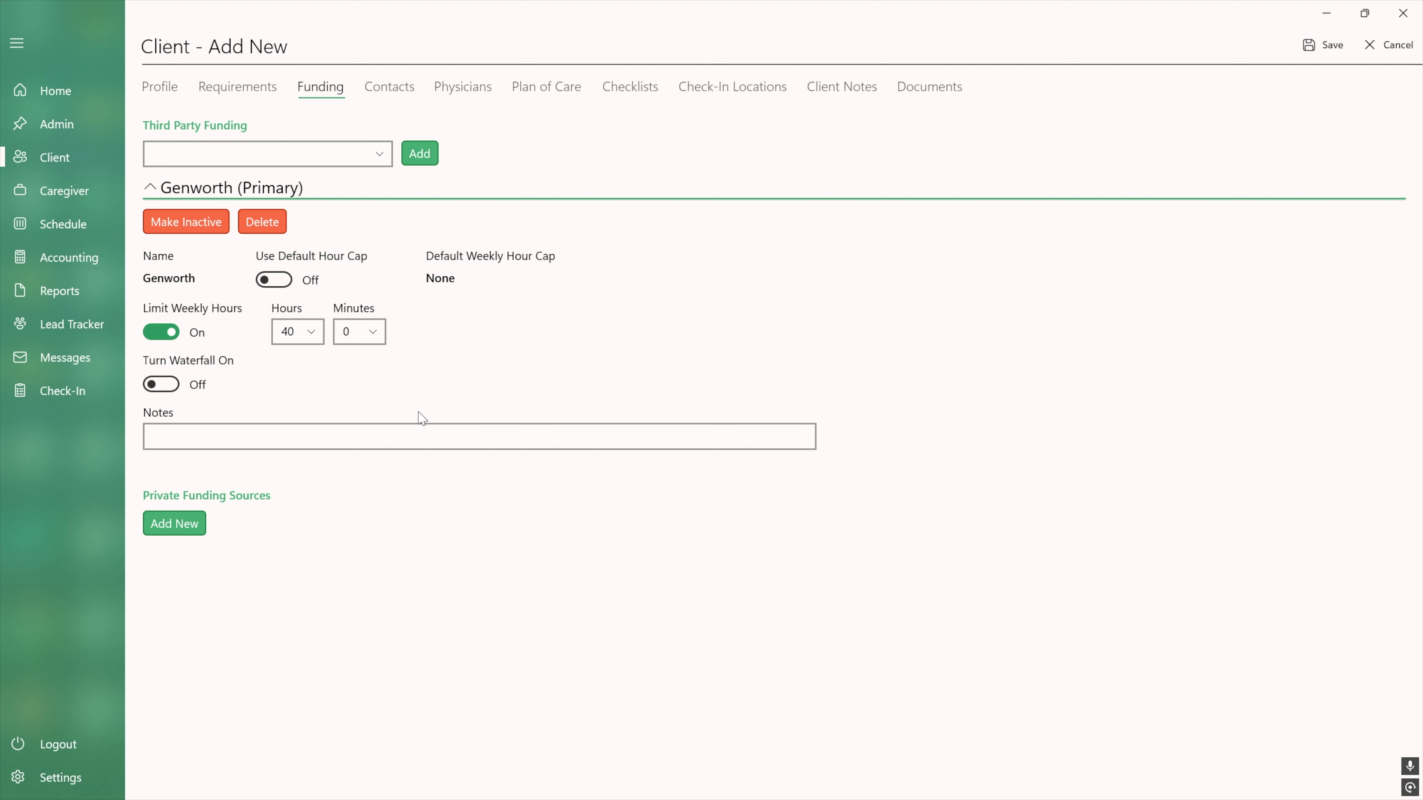
- Add a private funding source populated from the client's own existing details, with Check as the payment method
{"action": "left_click", "coordinate": [175, 523]}
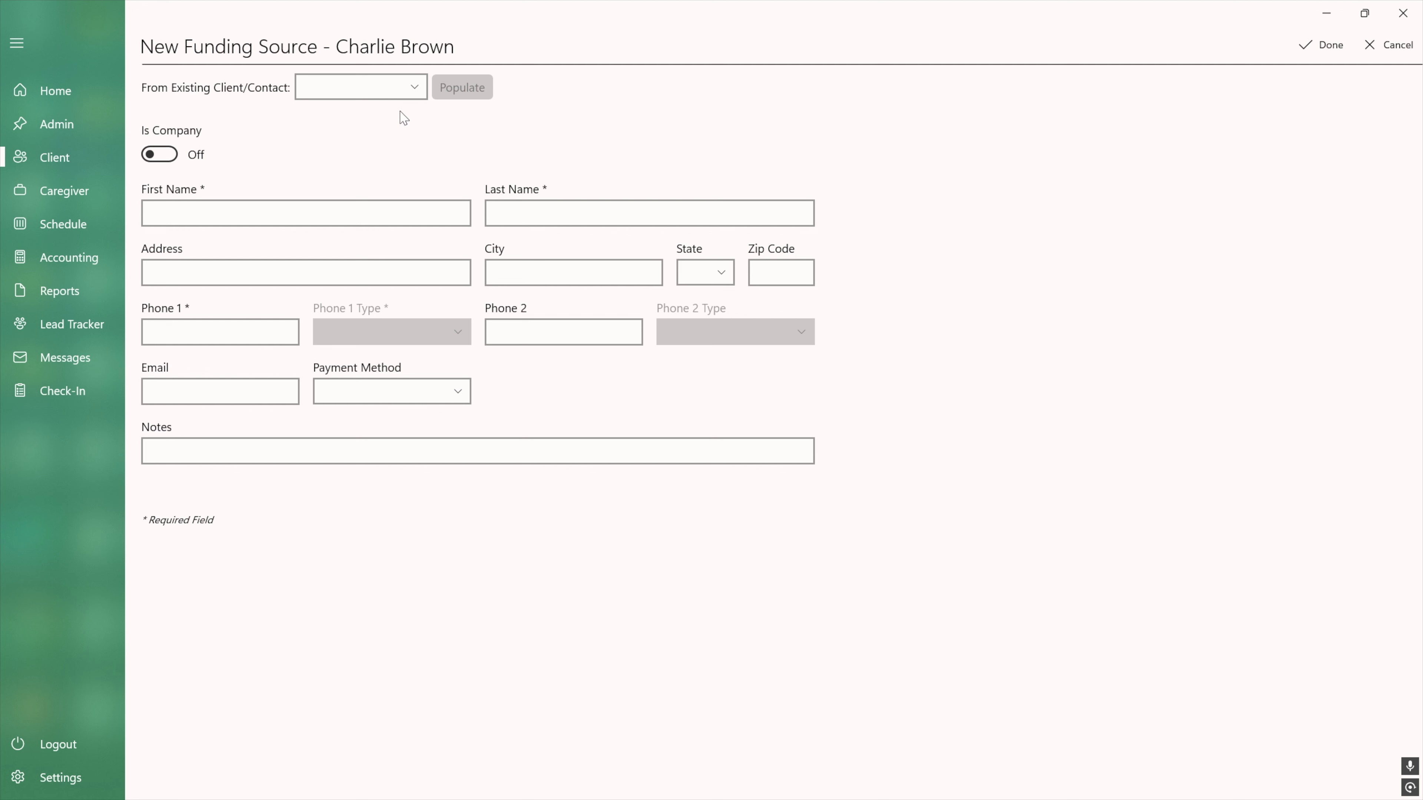
{"action": "left_click", "coordinate": [403, 89]}
{"action": "left_click", "coordinate": [394, 87]}
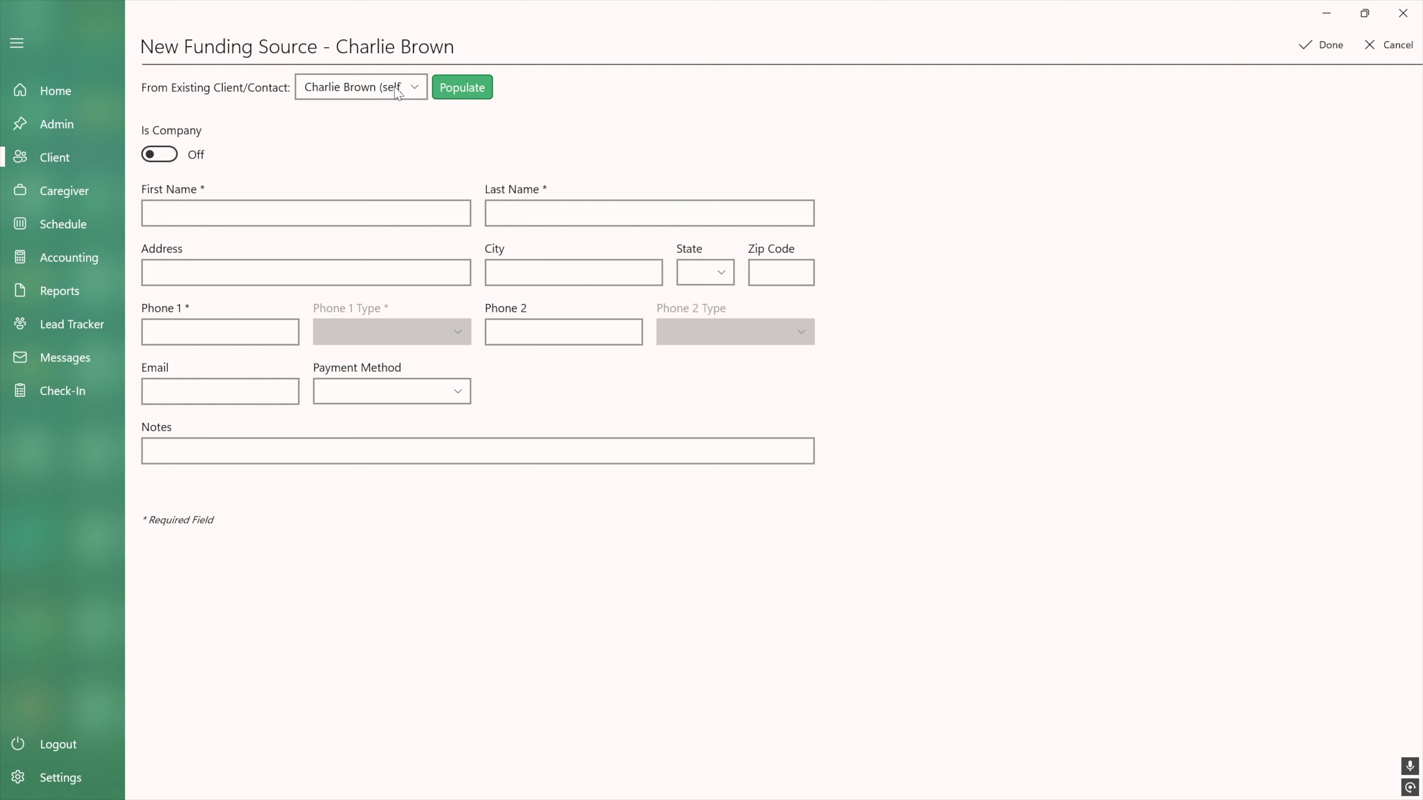
{"action": "left_click", "coordinate": [478, 95]}
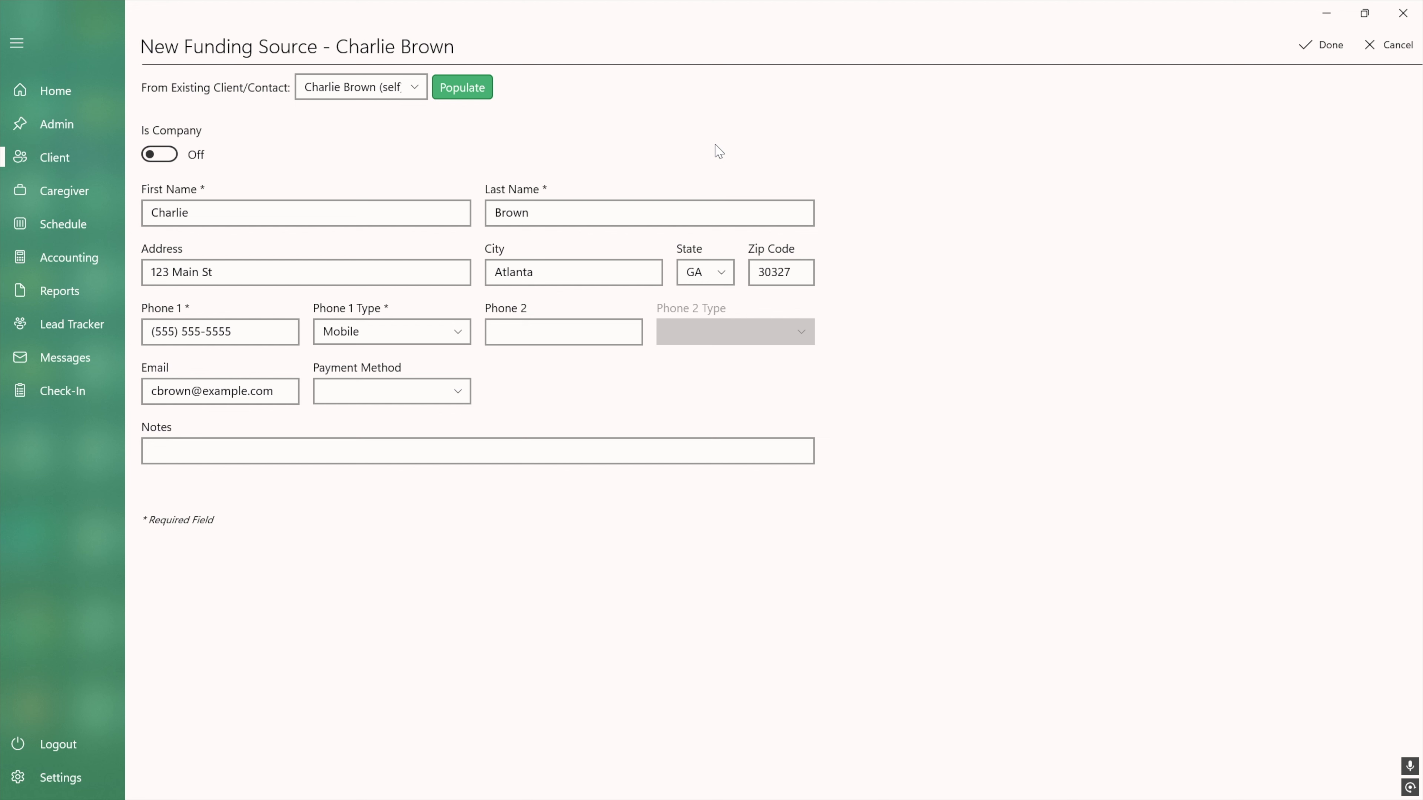
{"action": "left_click", "coordinate": [403, 391]}
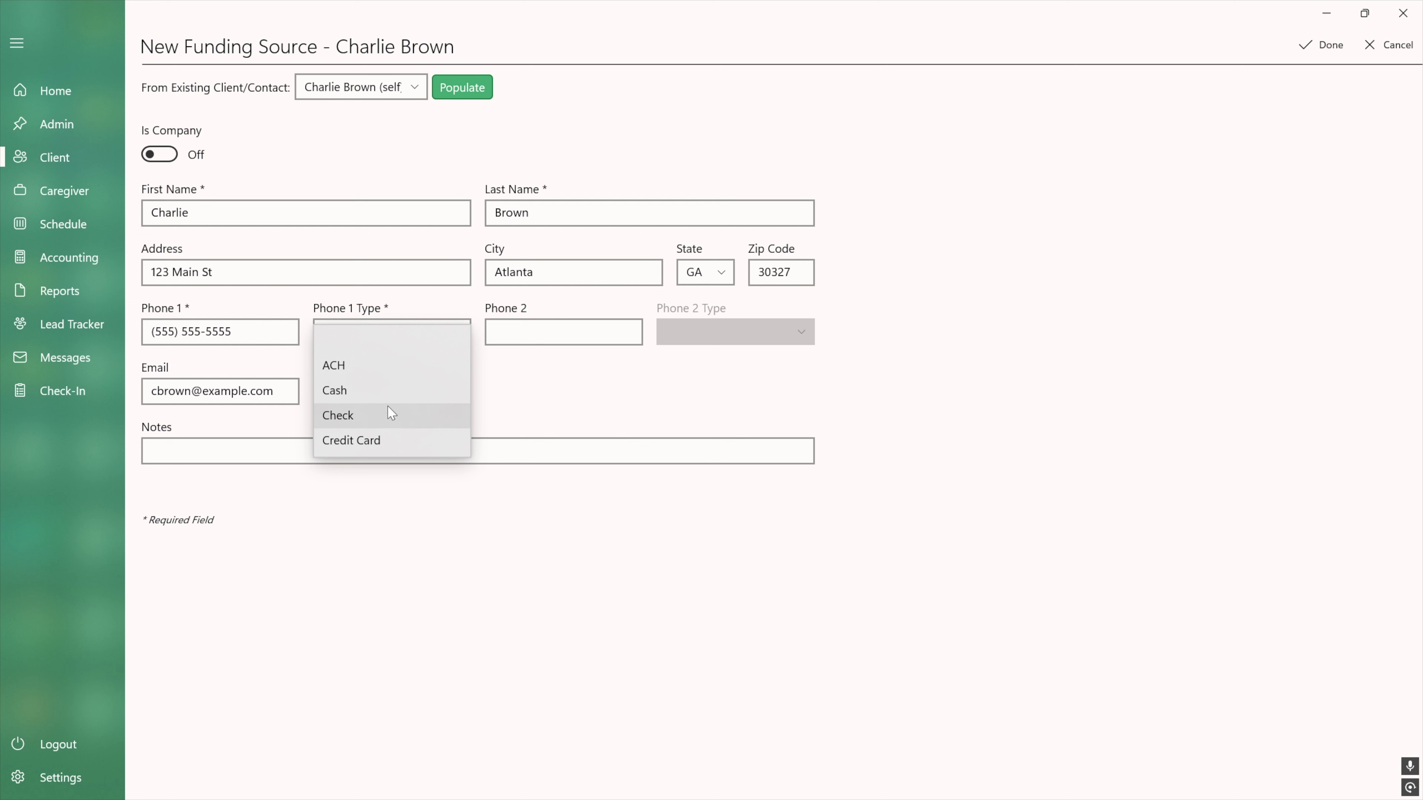
{"action": "left_click", "coordinate": [391, 413]}
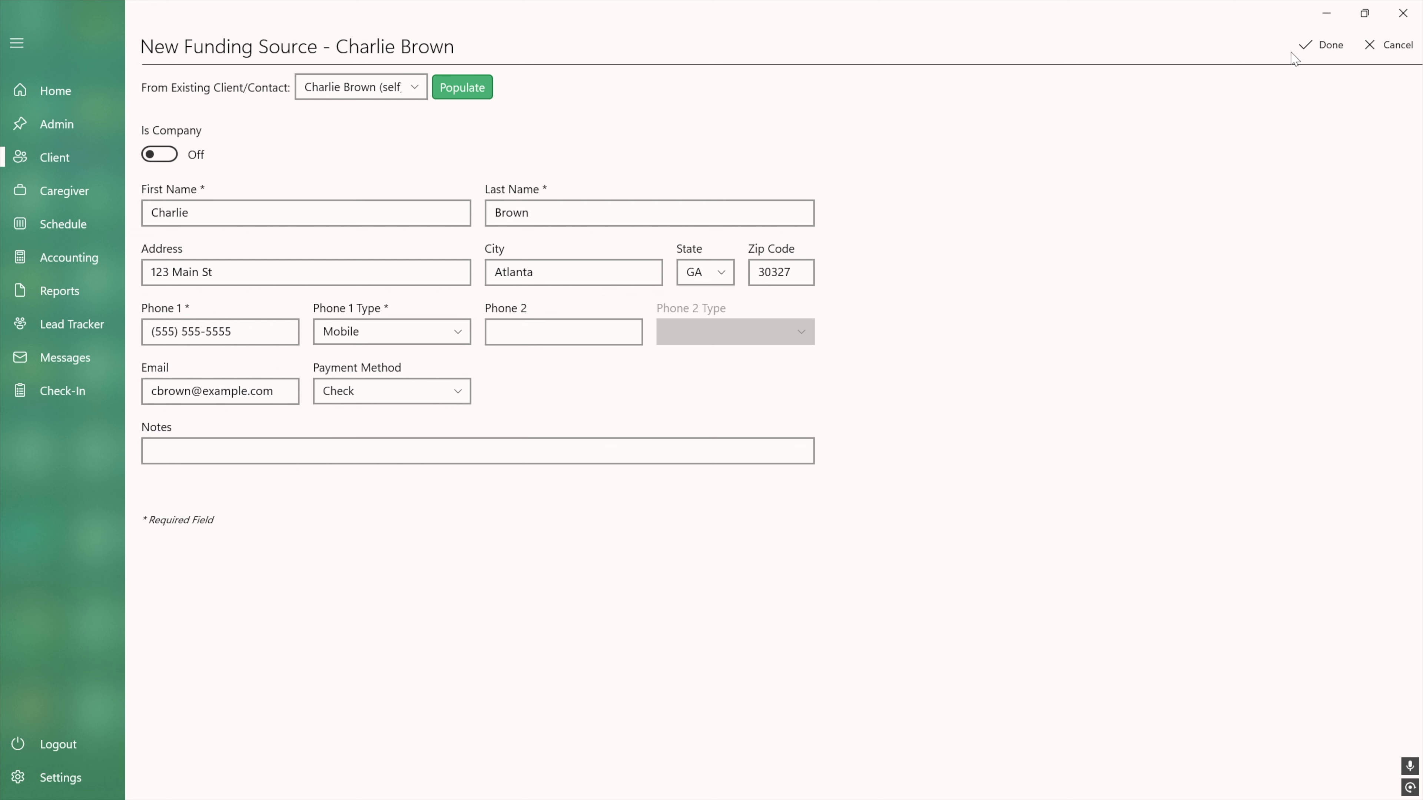
{"action": "left_click", "coordinate": [1313, 56]}
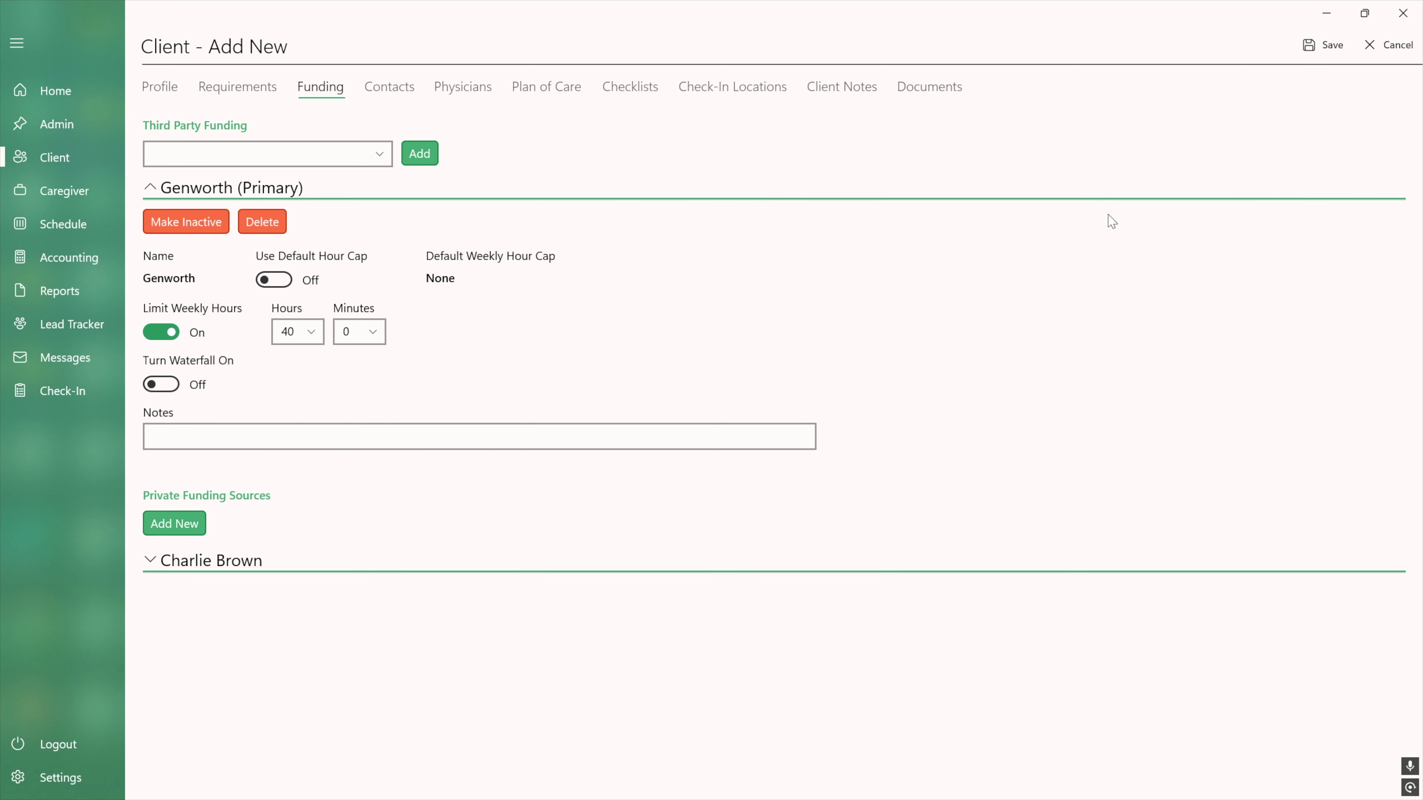
- Turn on the waterfall for the Genworth funding and set its overflow funding source to the client's private funding source
{"action": "left_click", "coordinate": [226, 567]}
{"action": "scroll", "coordinate": [409, 597], "scroll_direction": "down", "scroll_amount": 3}
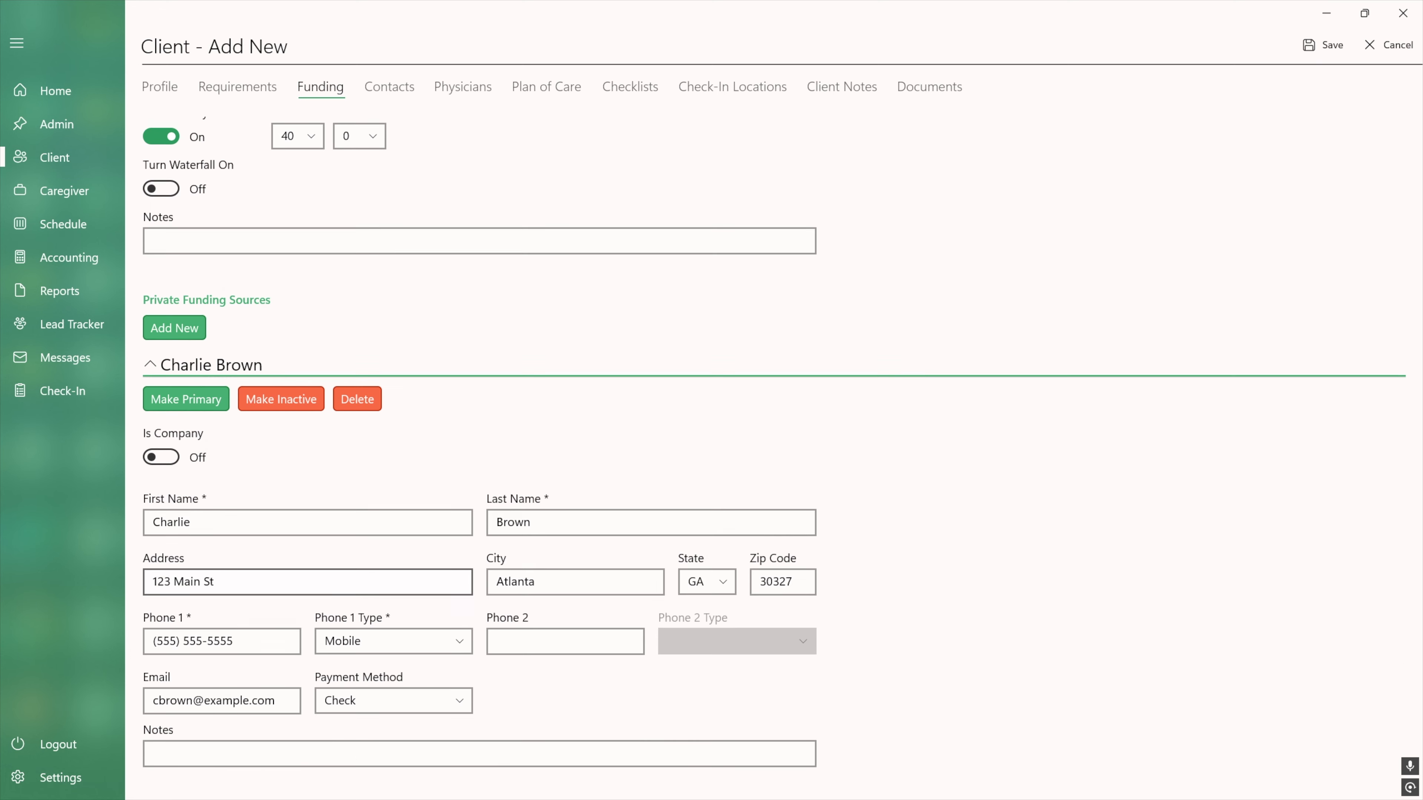
{"action": "scroll", "coordinate": [410, 597], "scroll_direction": "up", "scroll_amount": 3}
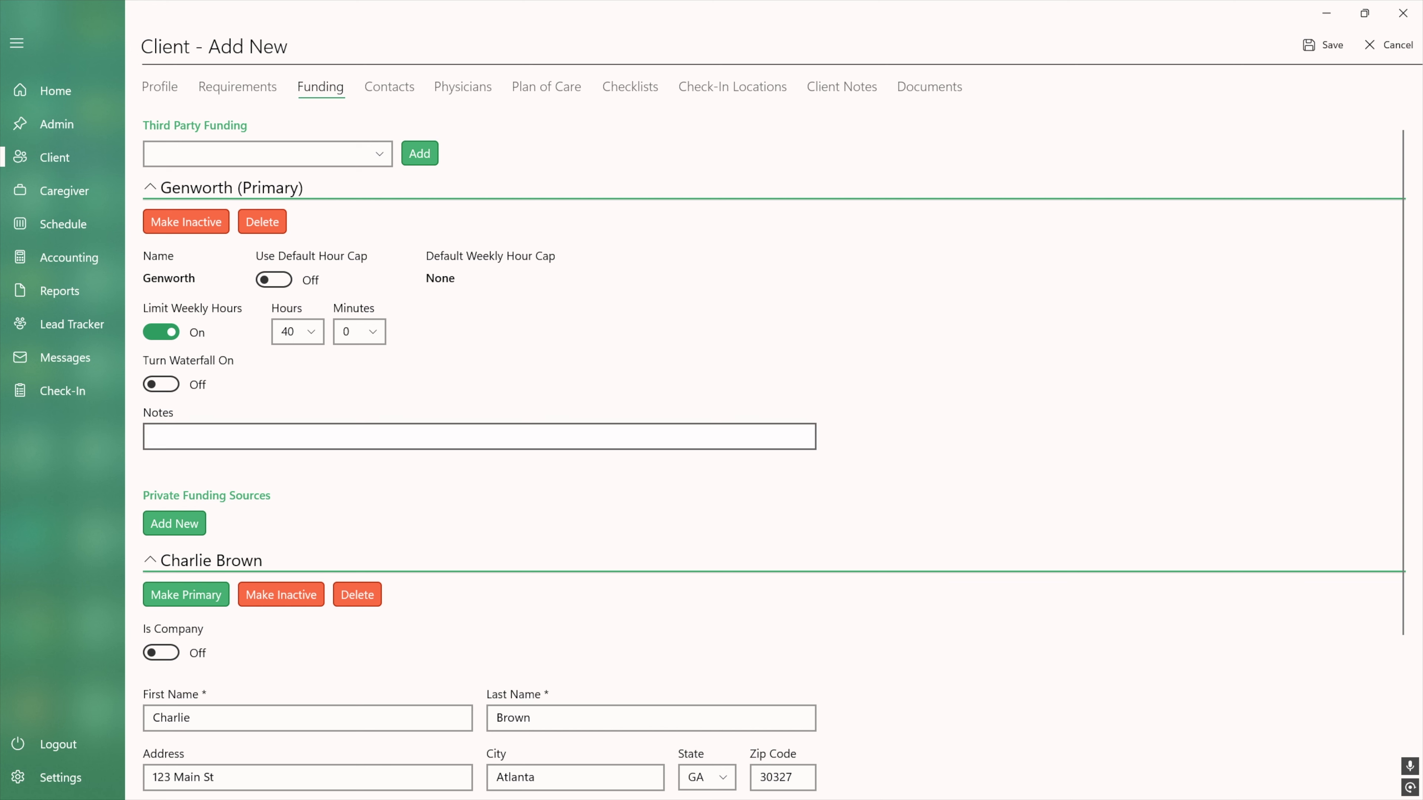
{"action": "left_click", "coordinate": [161, 385]}
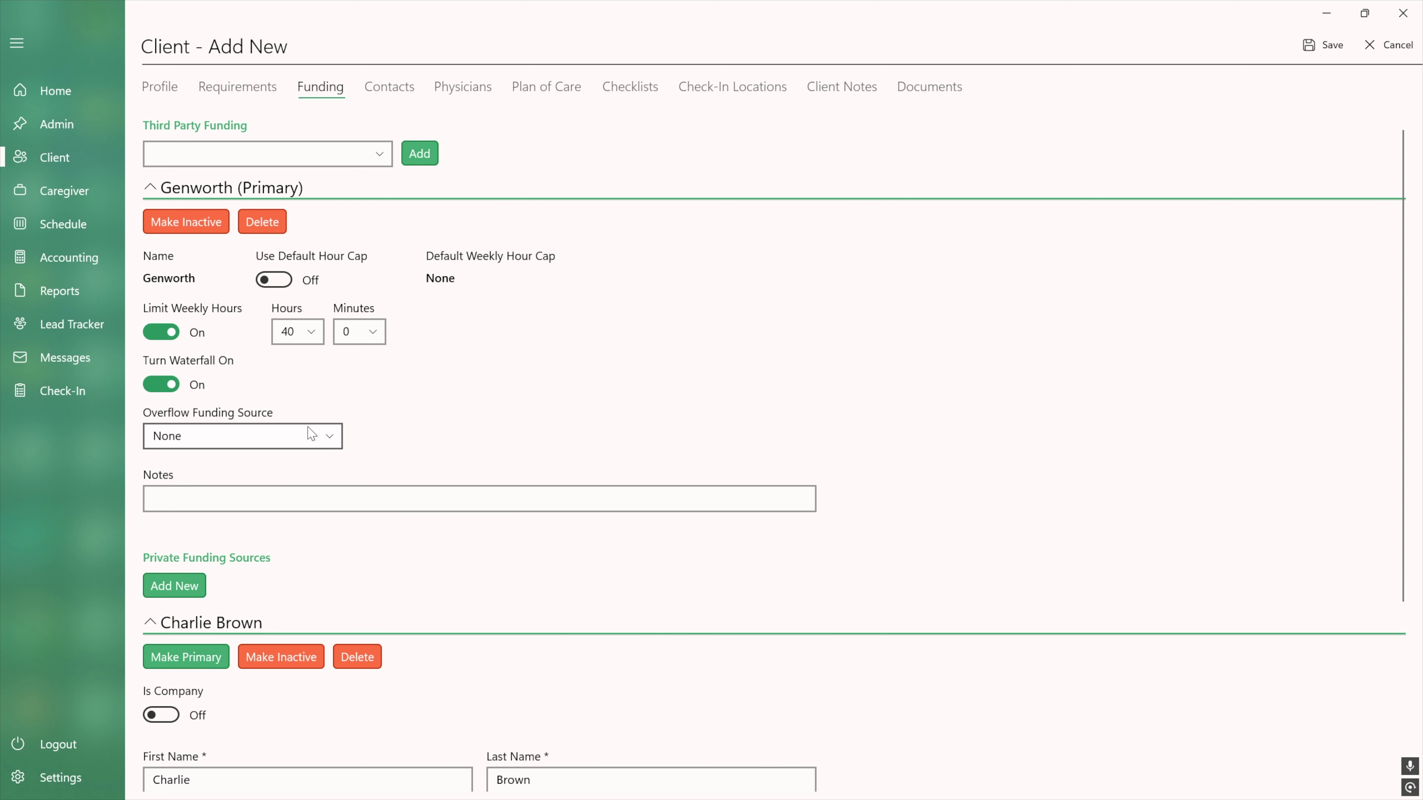
{"action": "left_click", "coordinate": [323, 441]}
{"action": "left_click", "coordinate": [240, 466]}
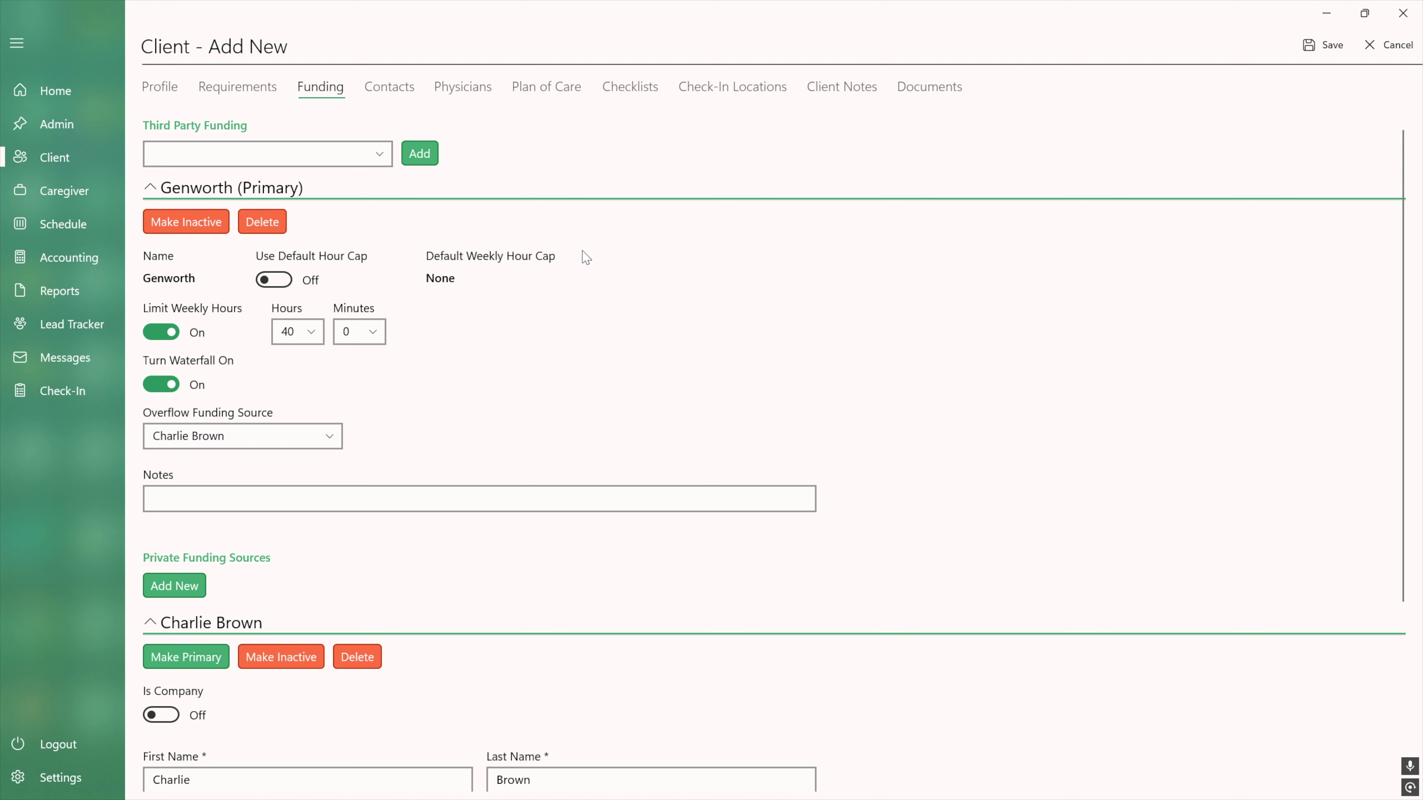
- Start a new contact for the client, entering the contact's first and last name and the relation Other
{"action": "left_click", "coordinate": [394, 94]}
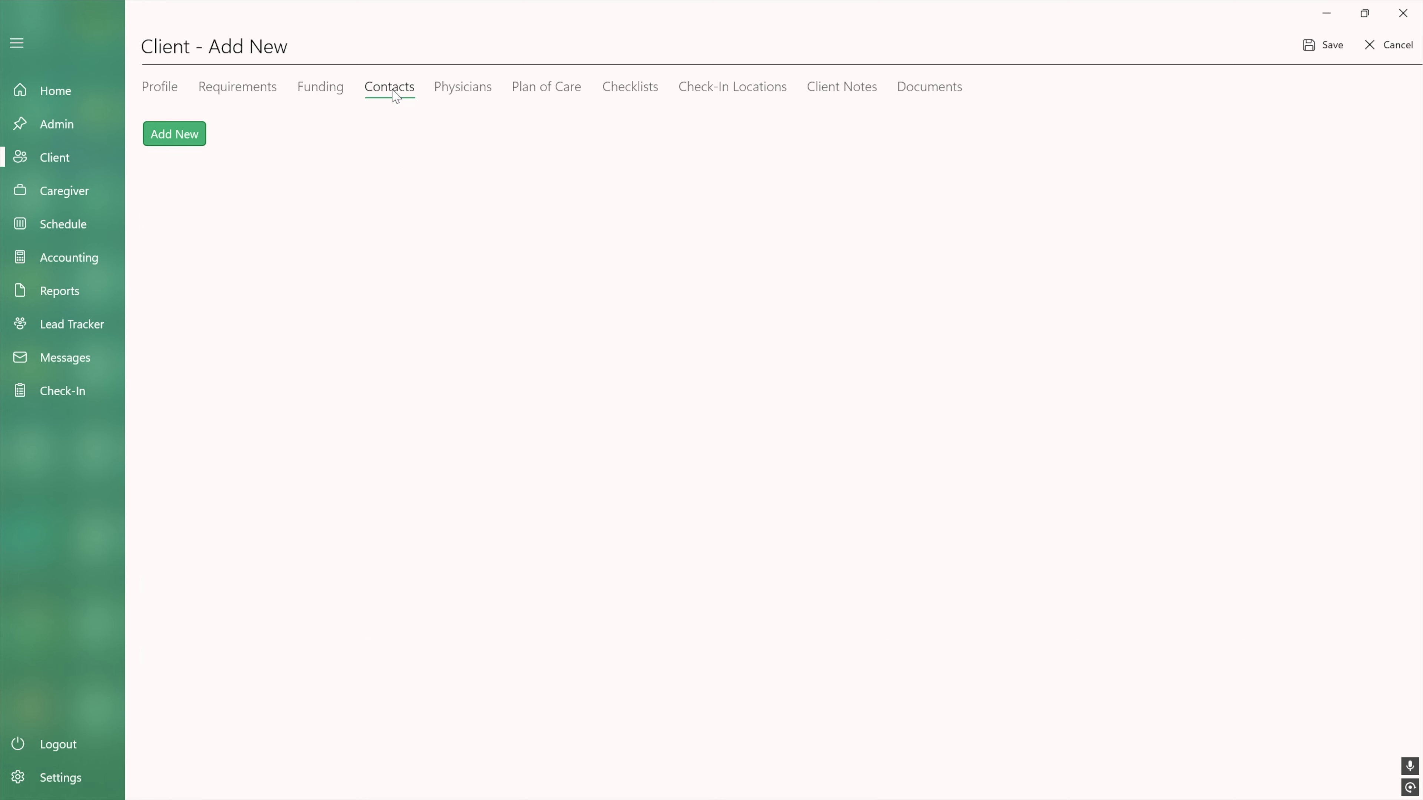
{"action": "left_click", "coordinate": [174, 134]}
{"action": "type", "text": "Linus"}
{"action": "key", "text": "Tab"}
{"action": "type", "text": "Van Pelt"}
{"action": "left_click", "coordinate": [571, 110]}
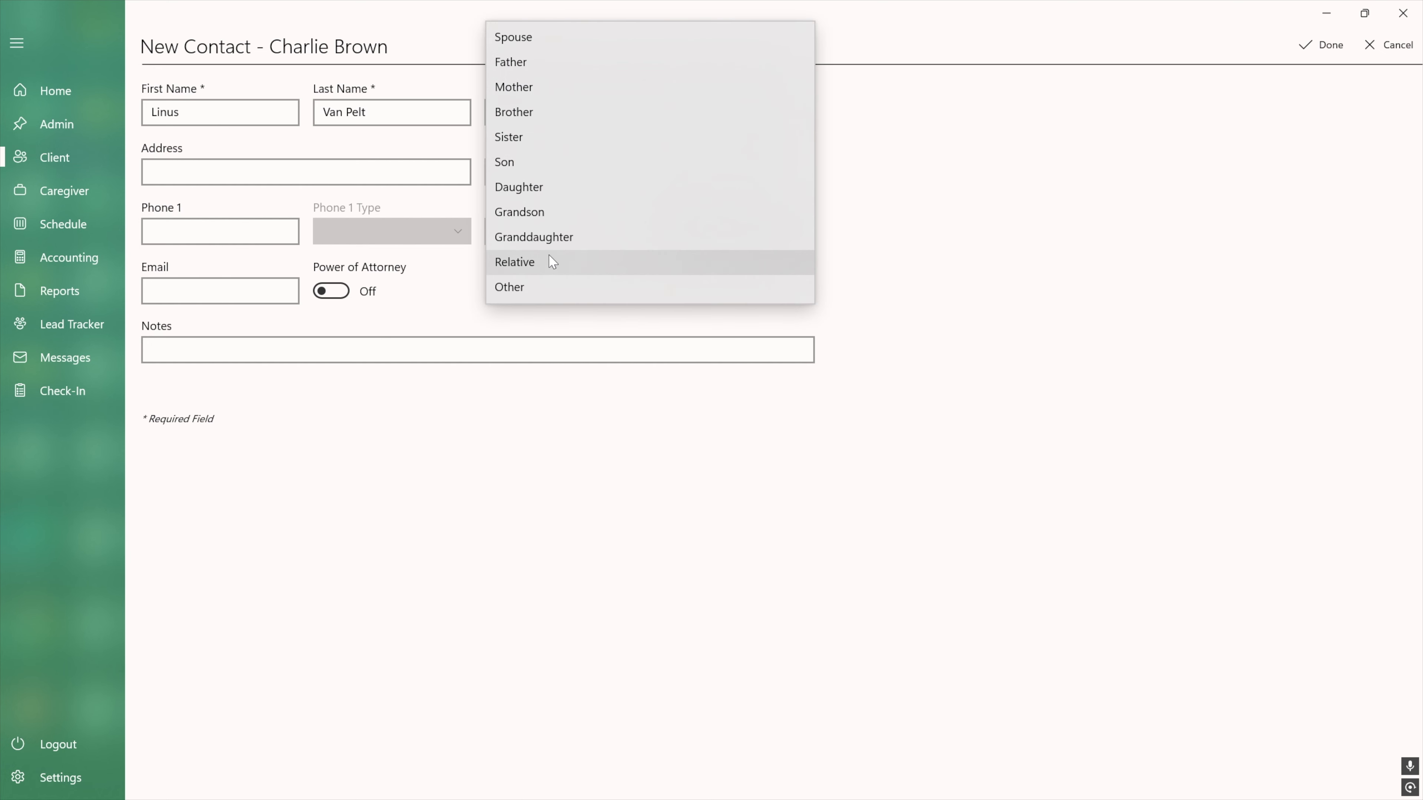
{"action": "left_click", "coordinate": [541, 287]}
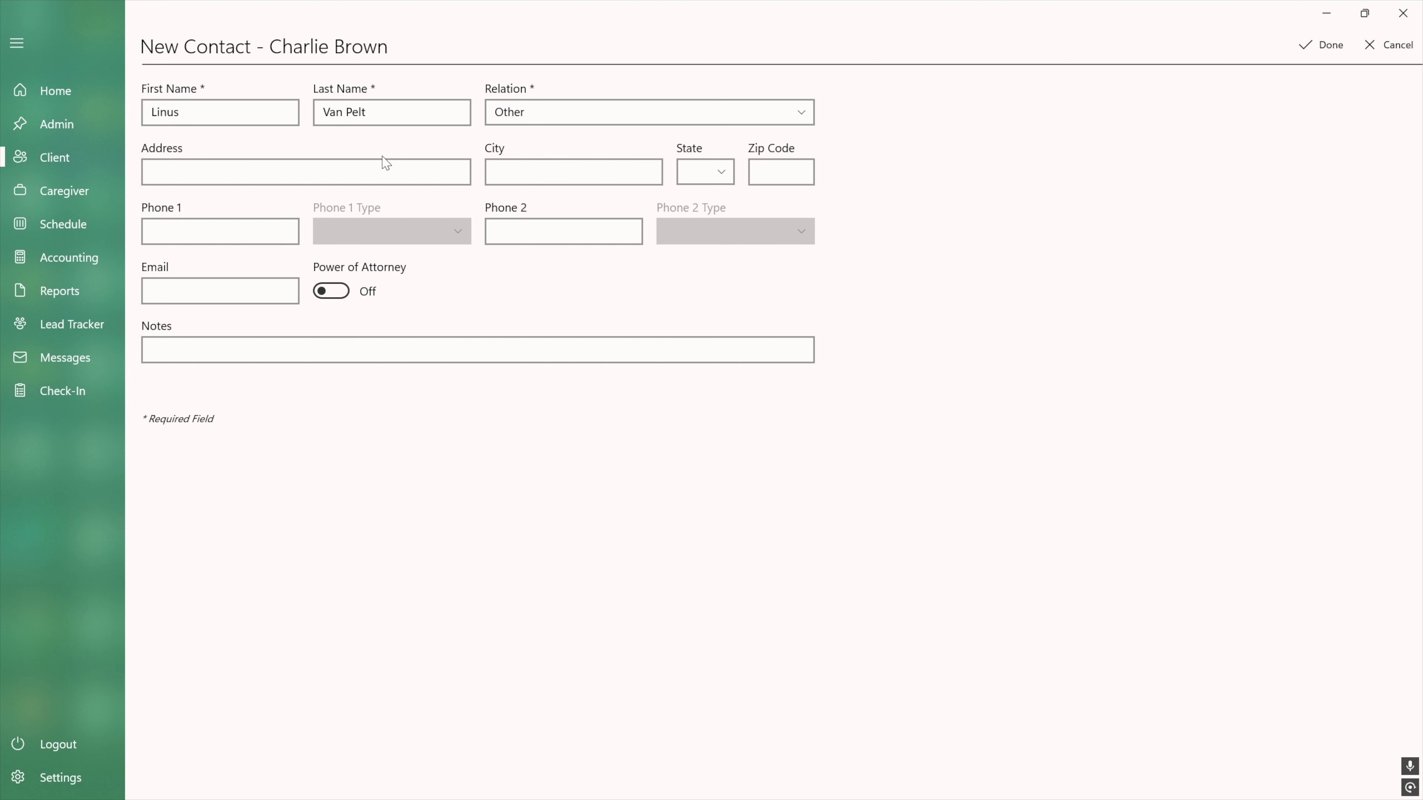
- Fill in the contact's e-mail and finish adding the contact
{"action": "left_click", "coordinate": [247, 284]}
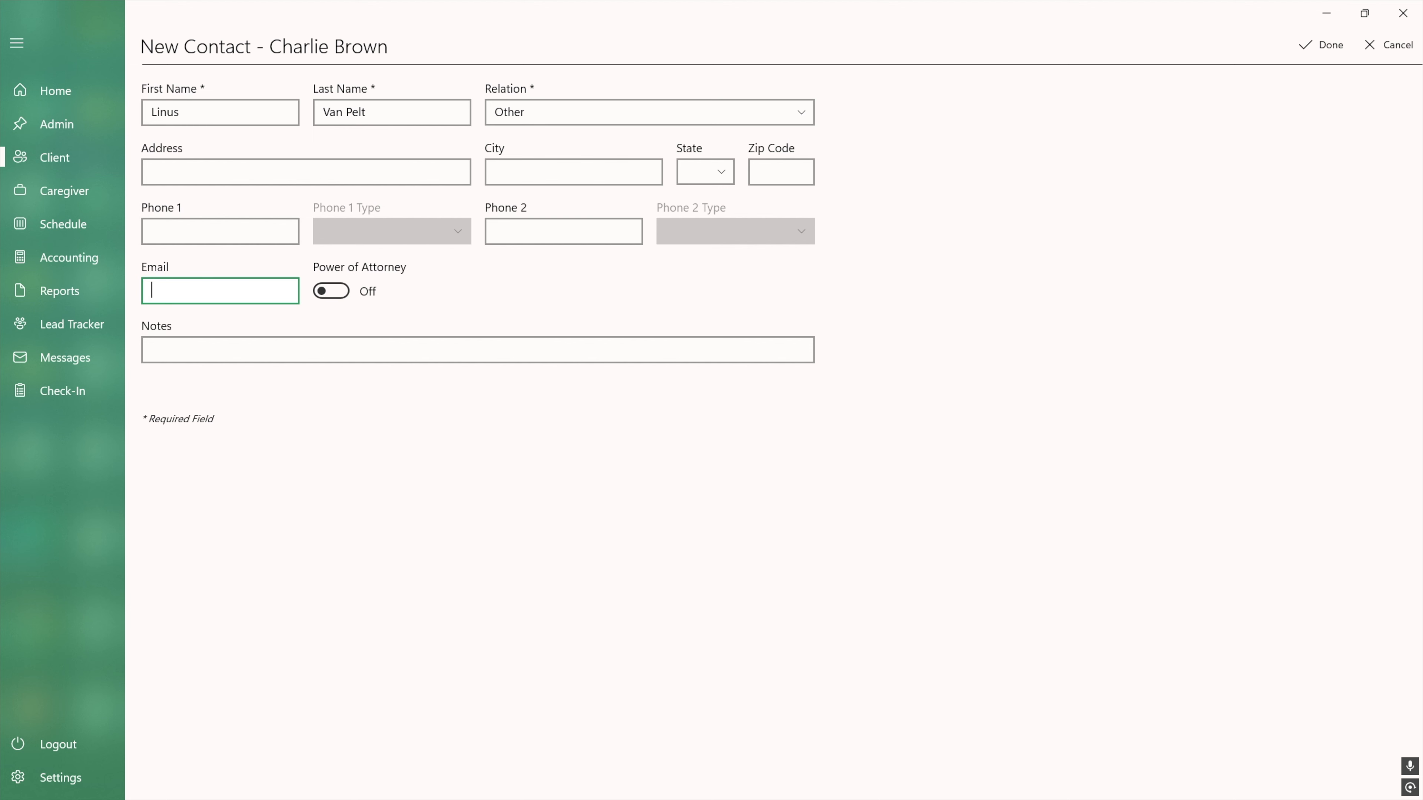
{"action": "type", "text": "lvpelt@exampl.e.com"}
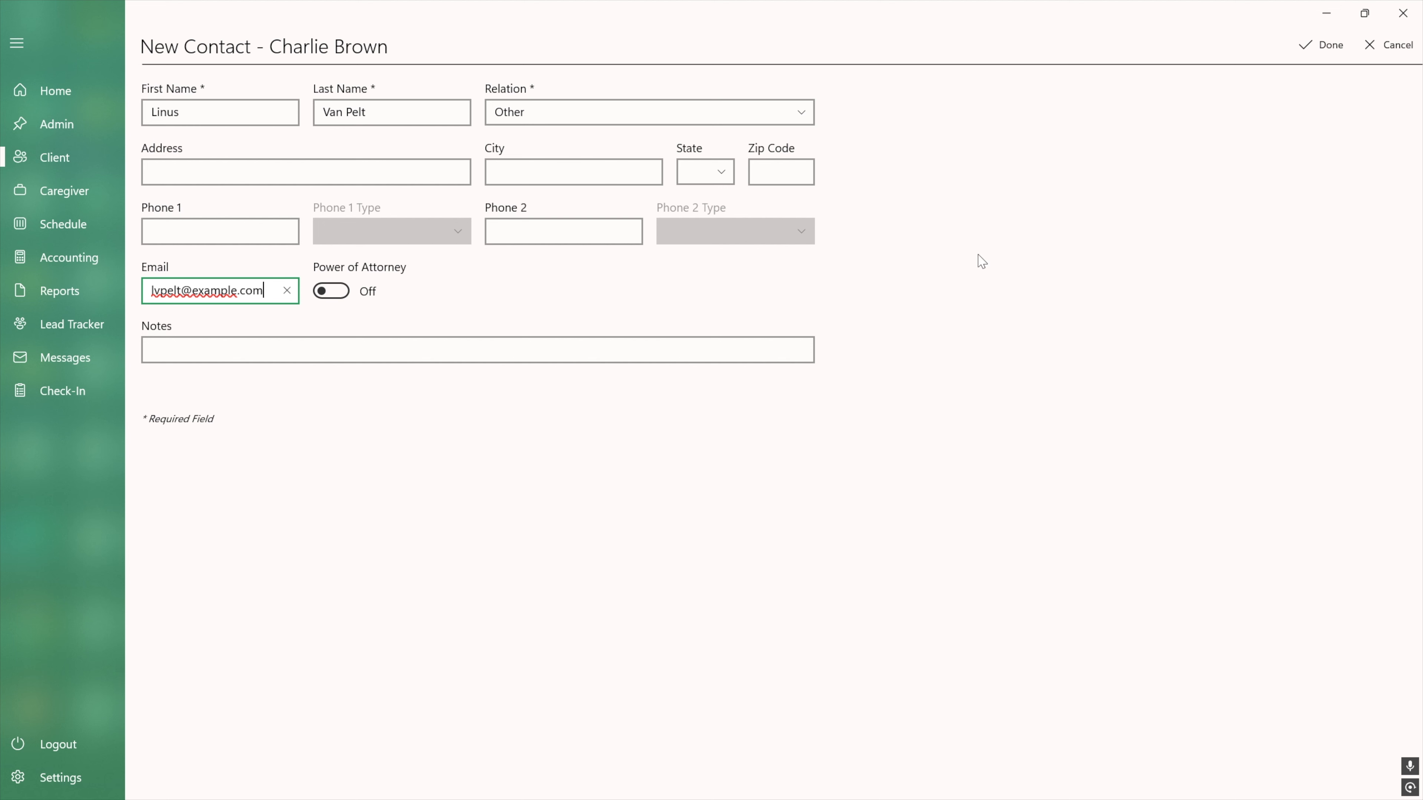
{"action": "left_click", "coordinate": [1310, 50]}
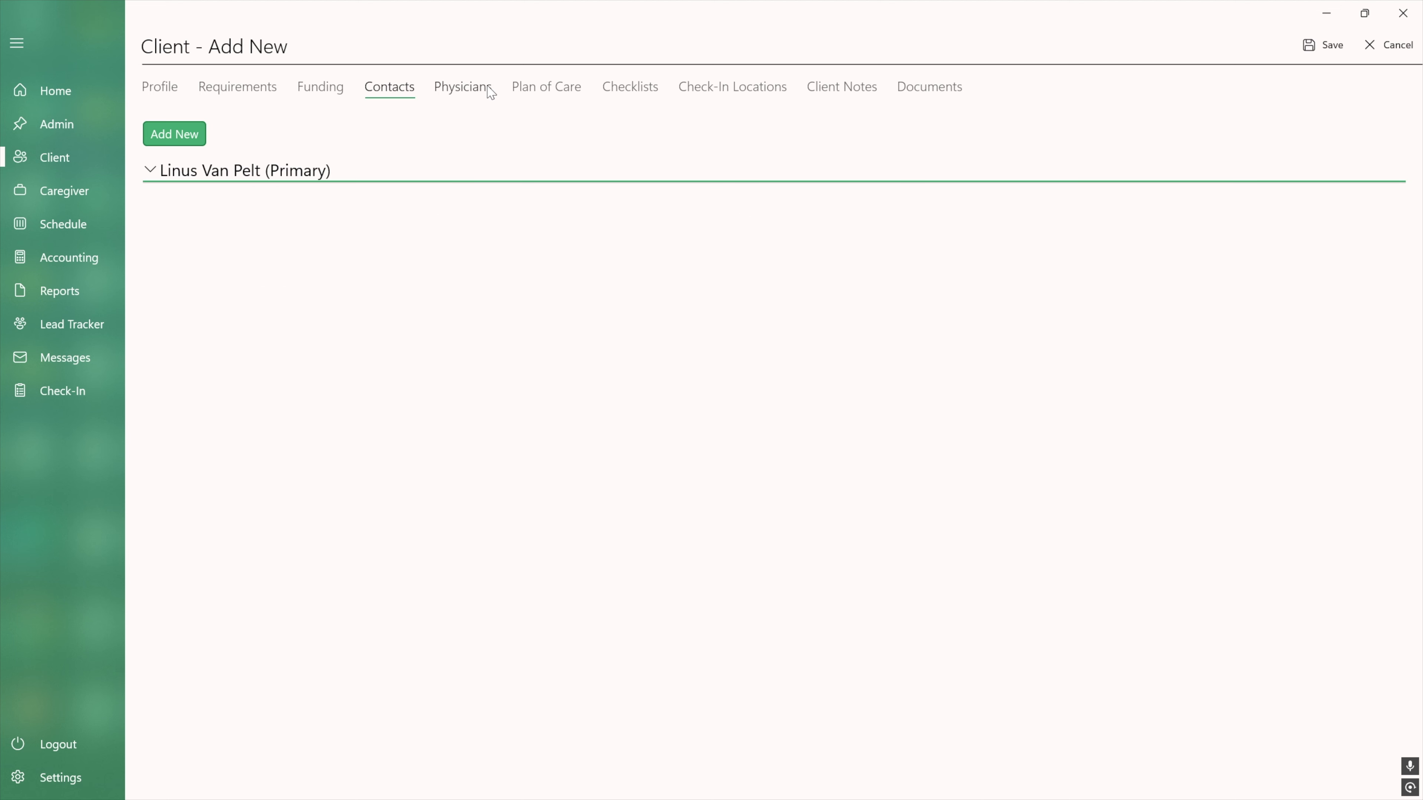
- Assign the fifth and third physicians listed under Other Physicians to the client, and check the client's physicians
{"action": "left_click", "coordinate": [474, 95]}
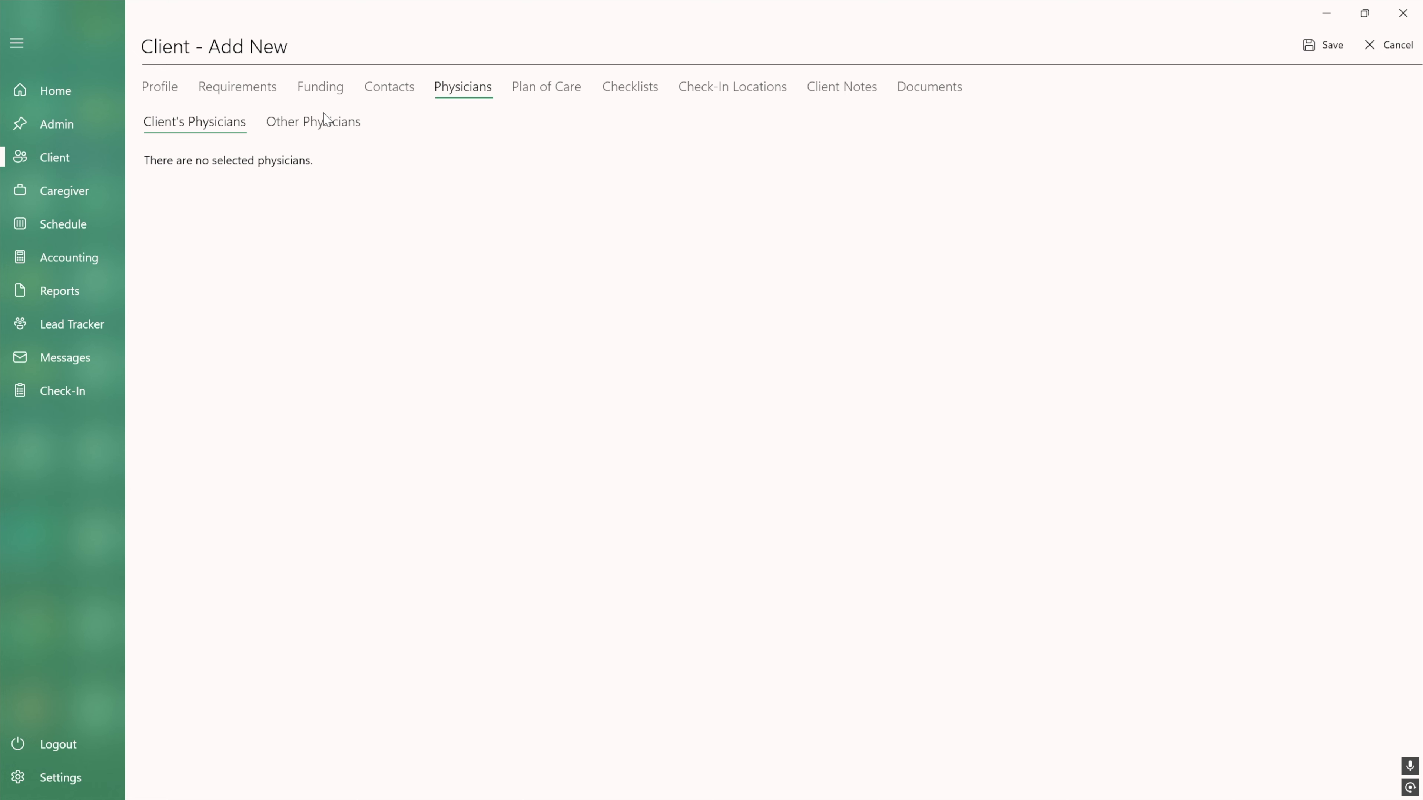
{"action": "left_click", "coordinate": [303, 134]}
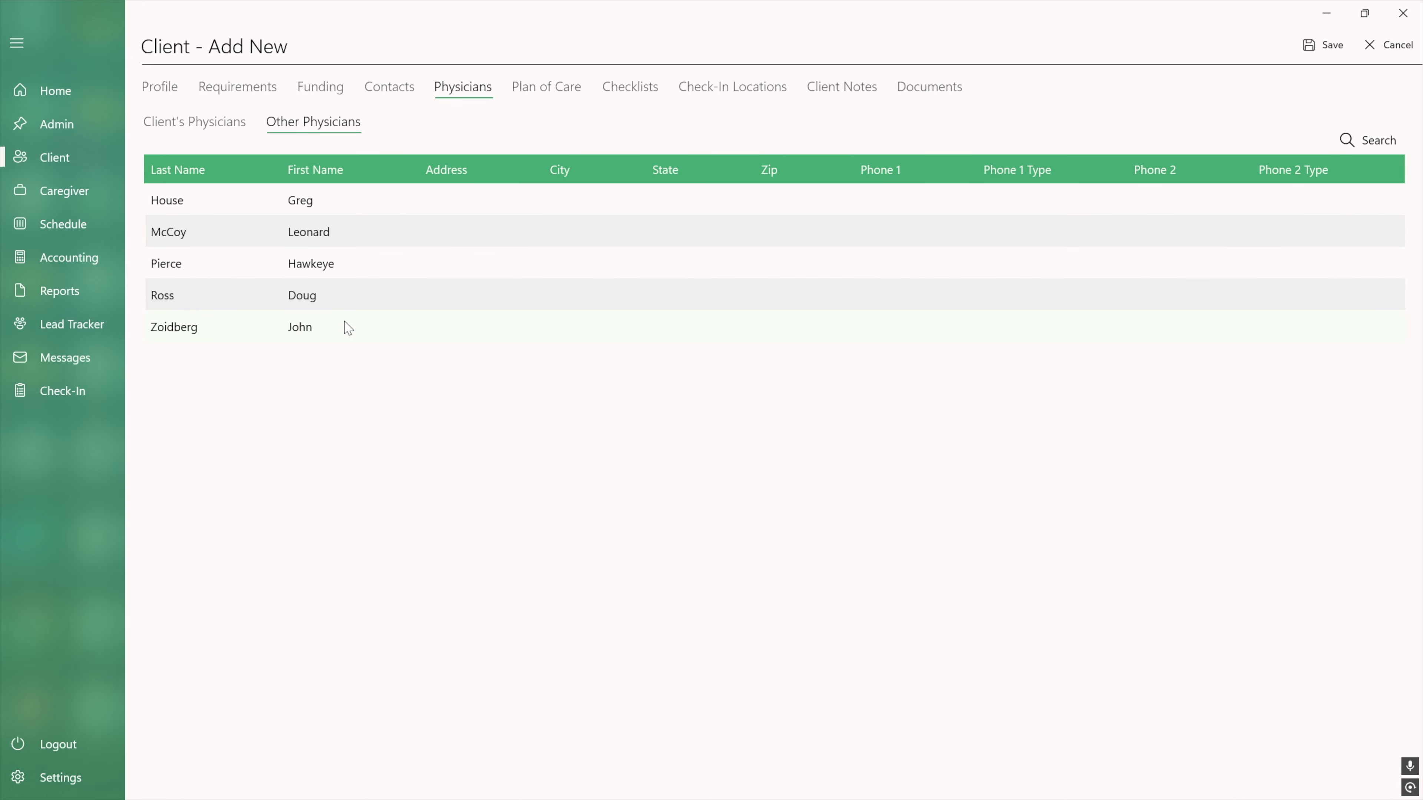
{"action": "double_click", "coordinate": [336, 330]}
{"action": "double_click", "coordinate": [338, 264]}
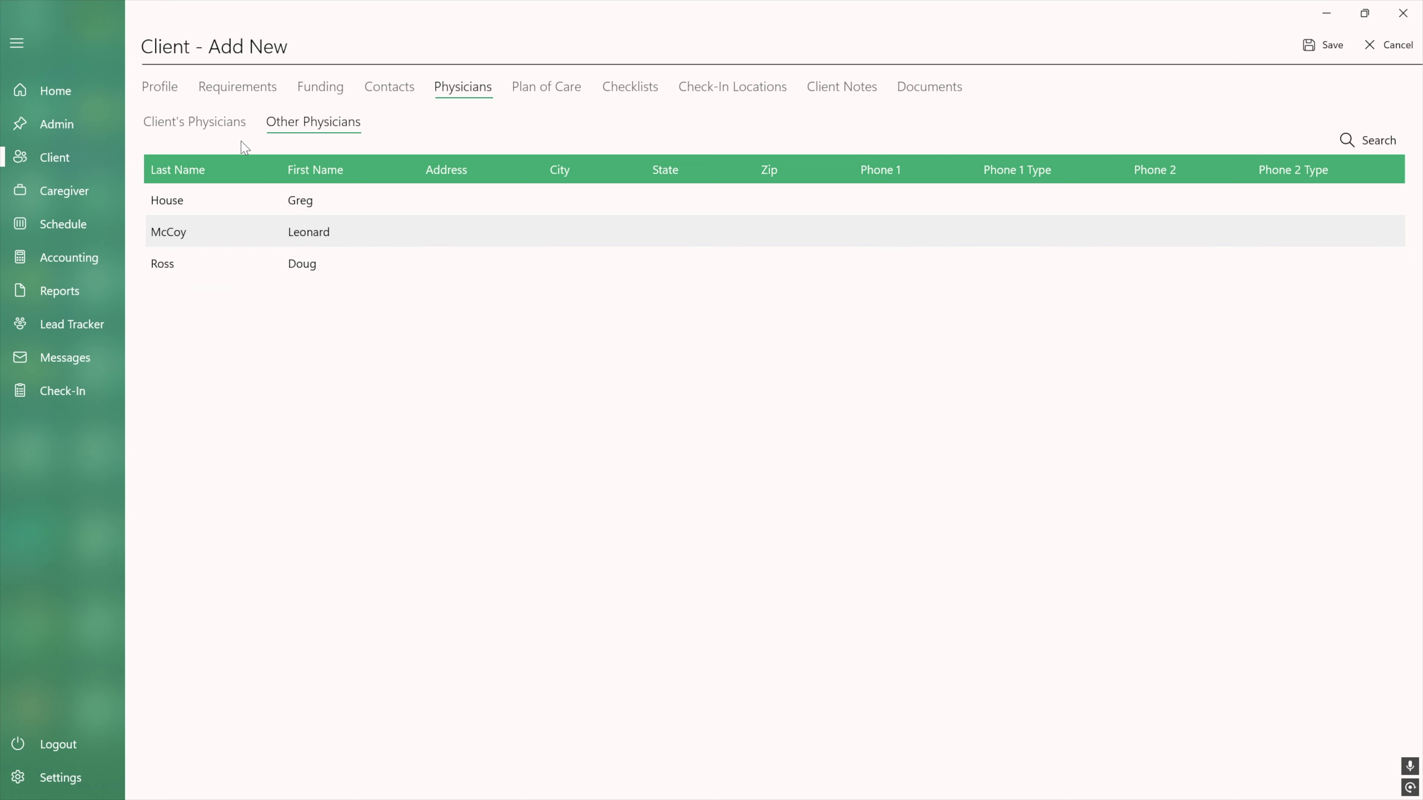
{"action": "left_click", "coordinate": [222, 128]}
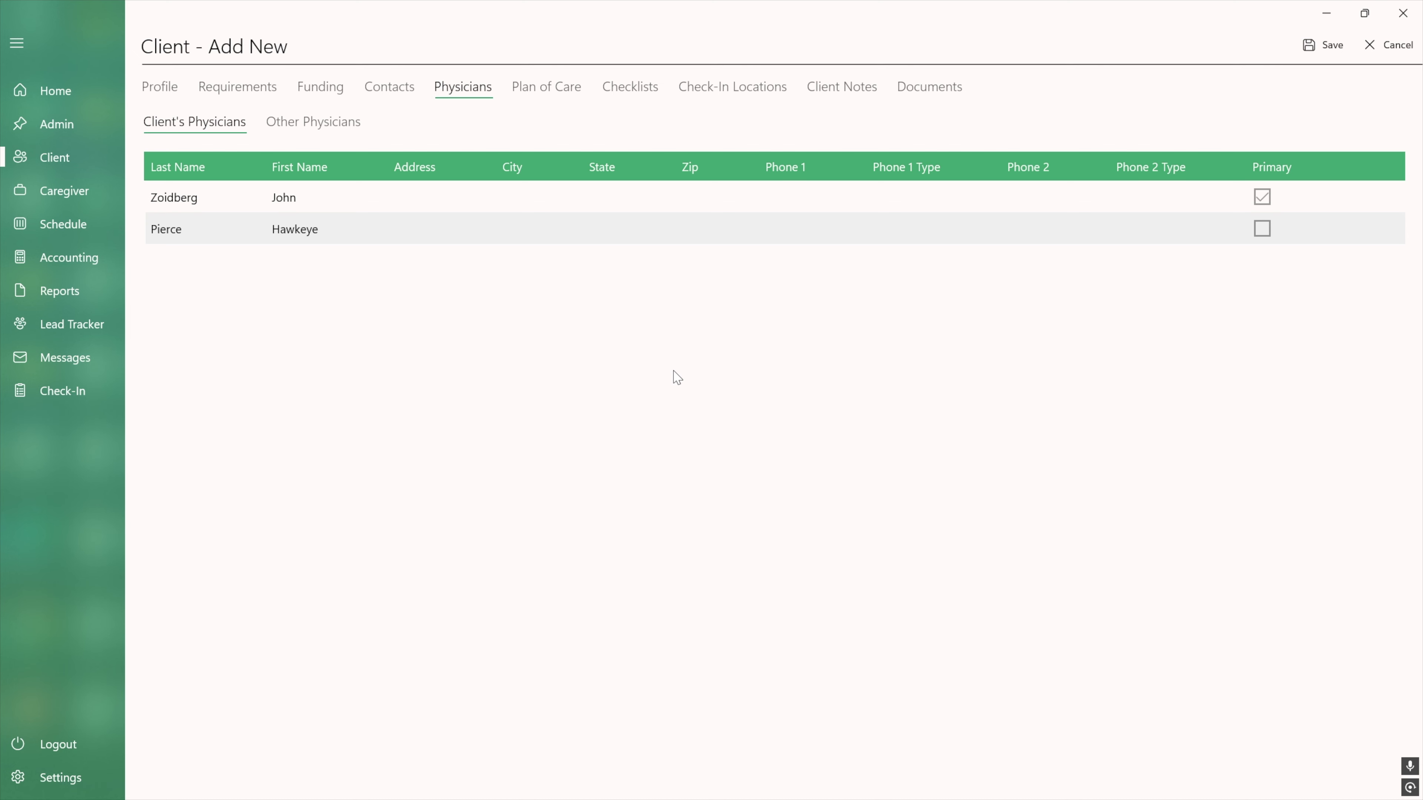
- Enter "This is visible to the caregiver." as the plan of care description and "Just for the office" as other client information
{"action": "left_click", "coordinate": [551, 95]}
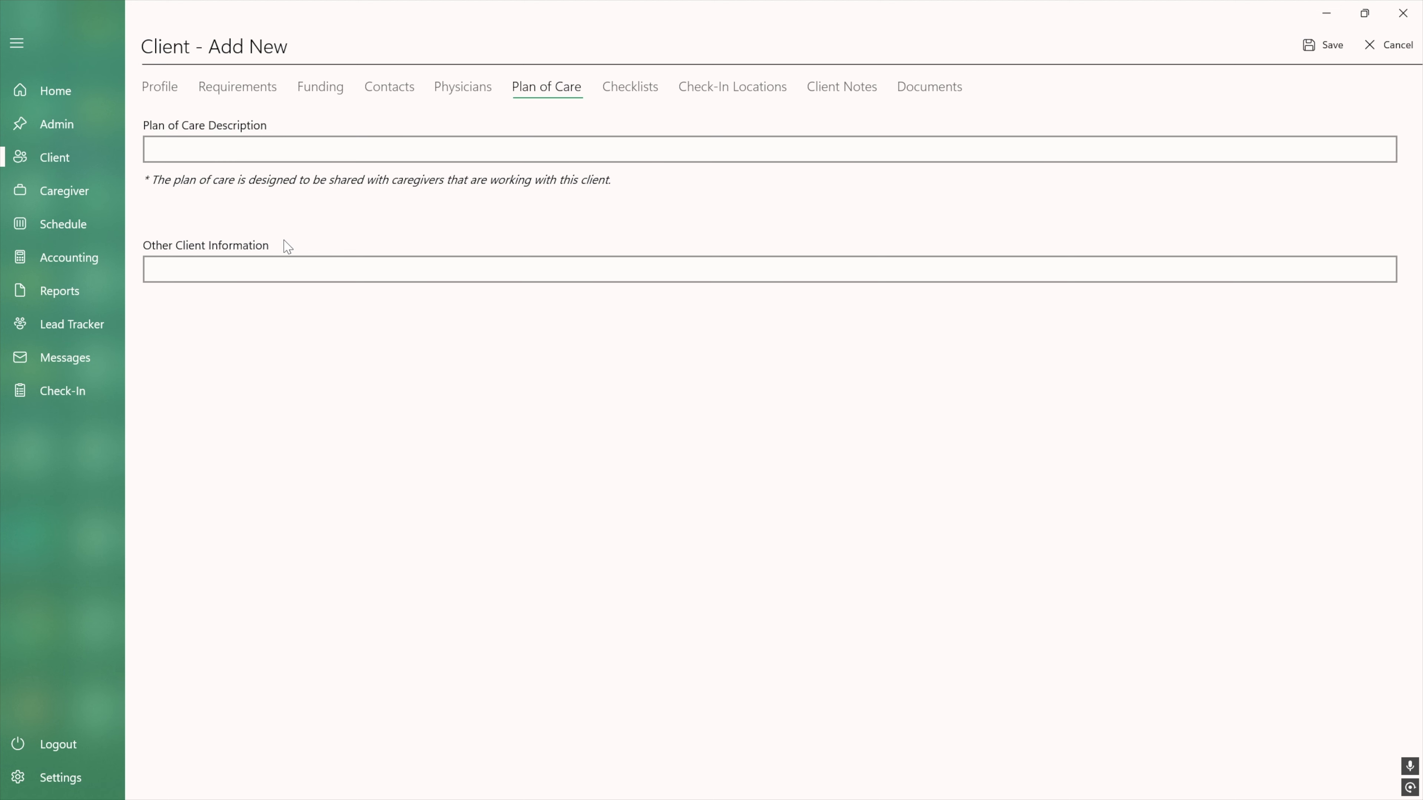
{"action": "left_click", "coordinate": [275, 150]}
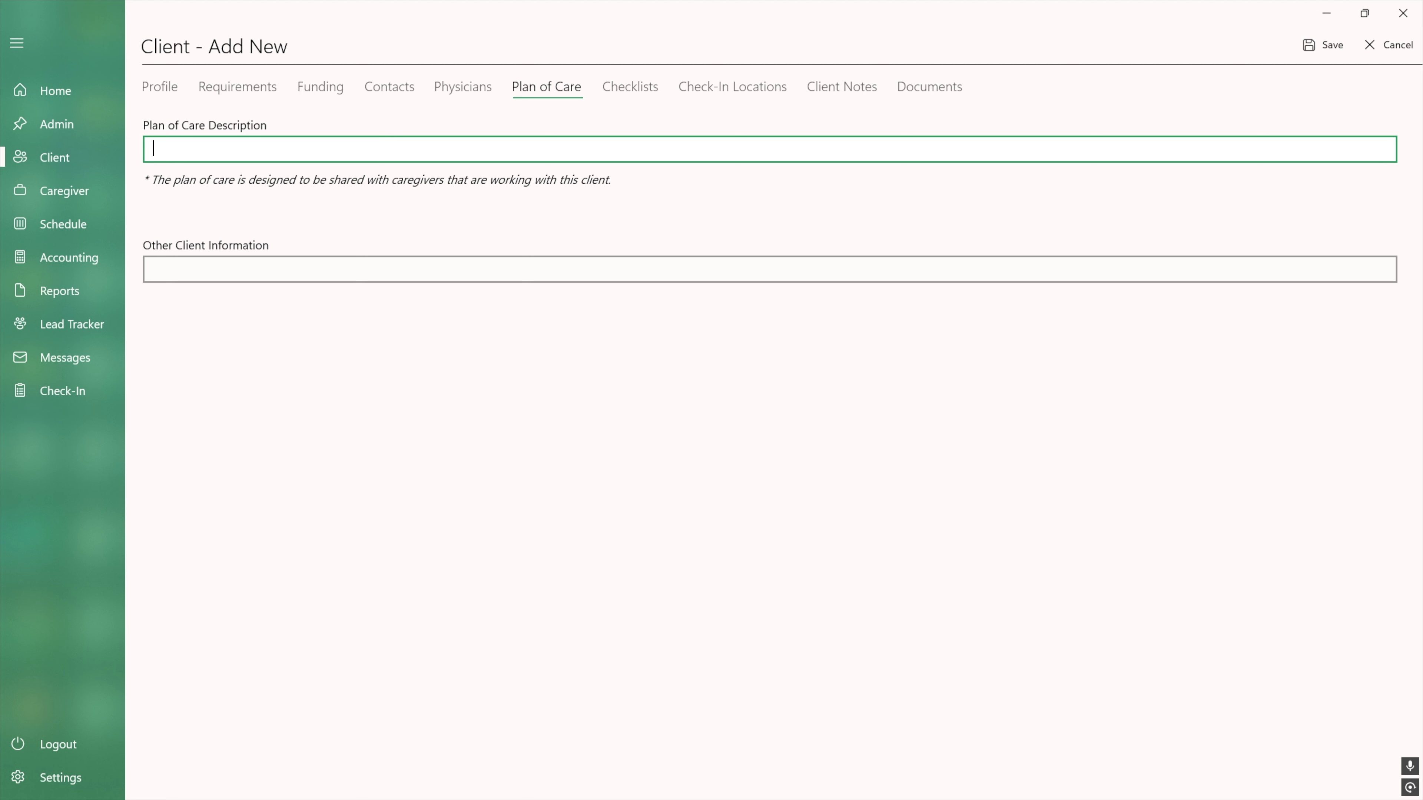
{"action": "type", "text": "This is visible to the caregiver."}
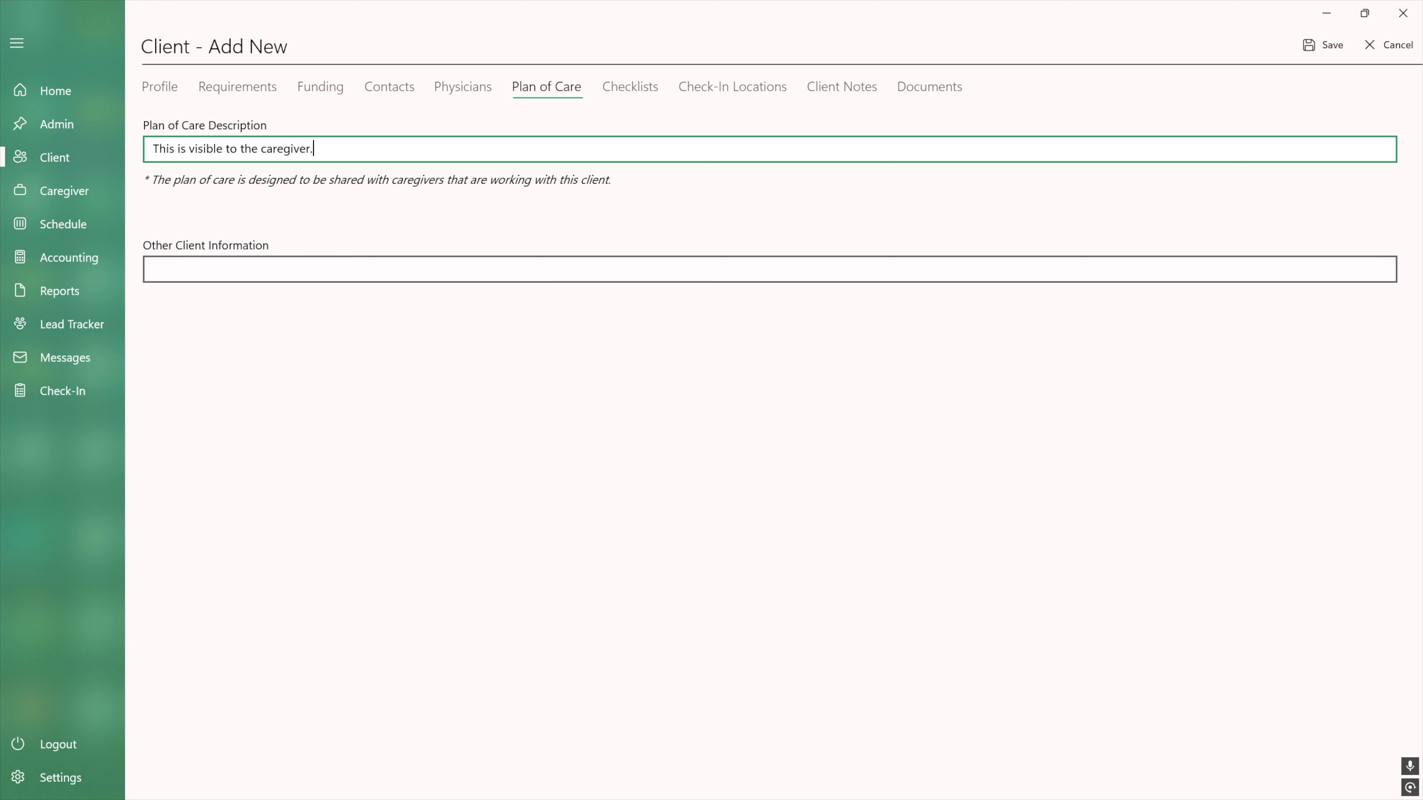
{"action": "left_click", "coordinate": [154, 269]}
{"action": "type", "text": "Ju"}
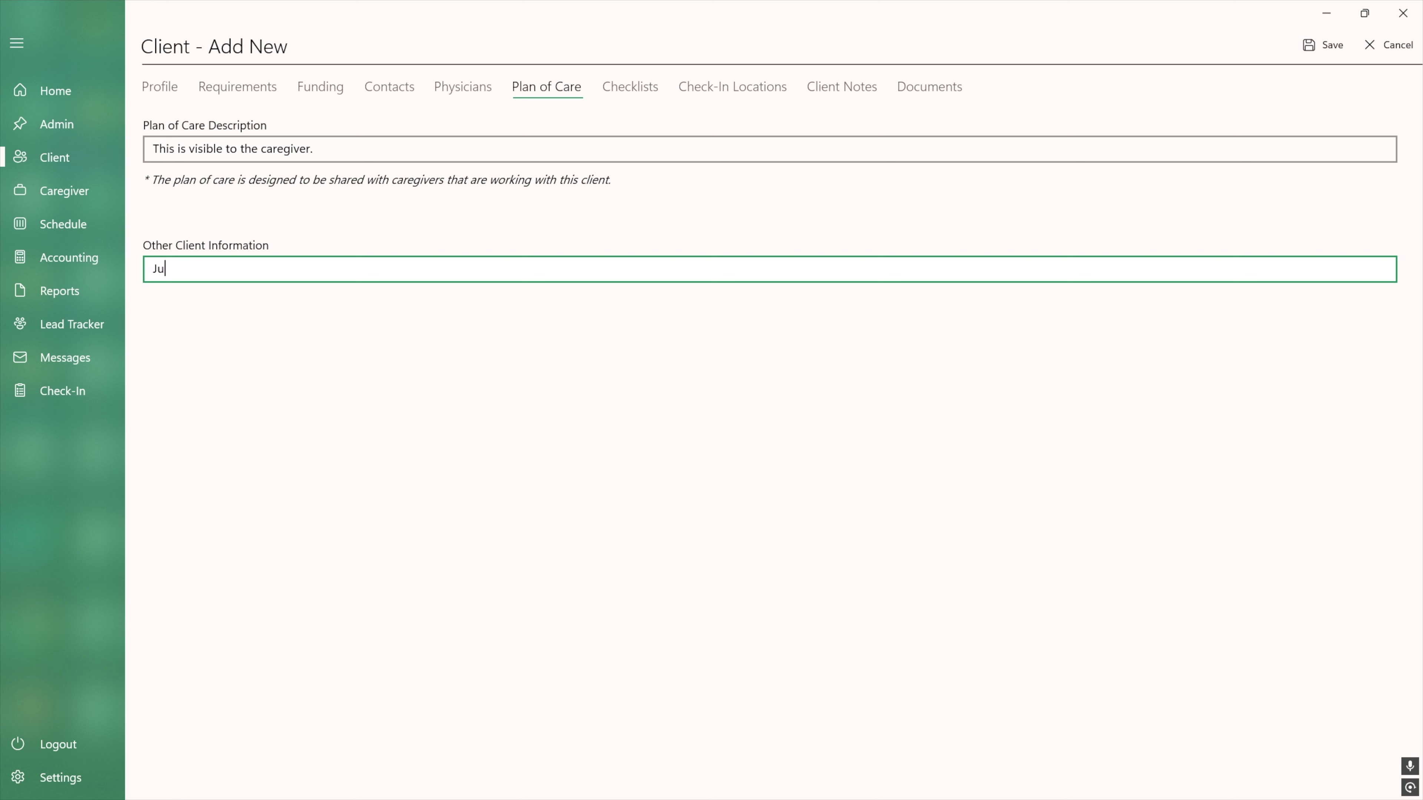
{"action": "type", "text": "st for the office"}
{"action": "left_click", "coordinate": [480, 390]}
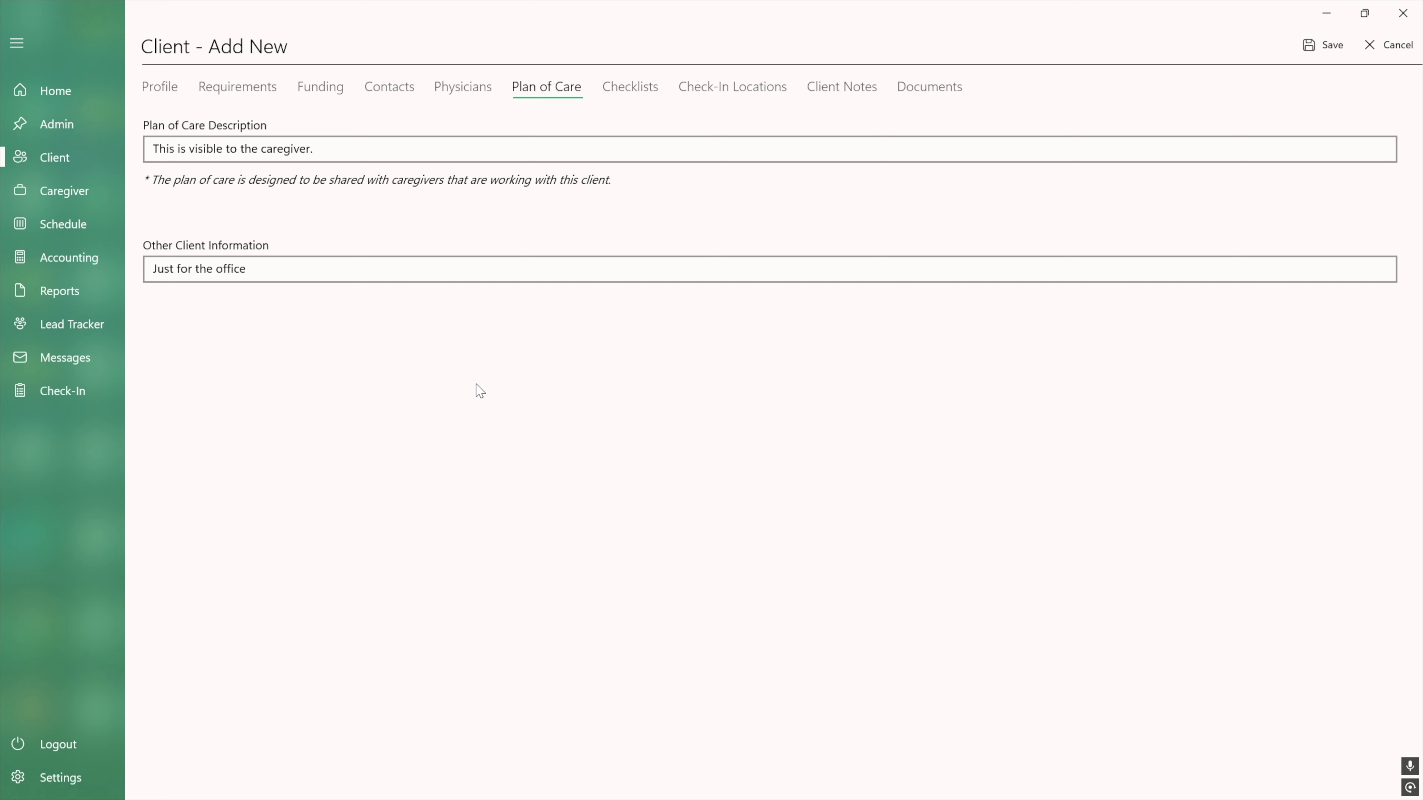
- Try using a custom hourly checklist for the client and look through the available hourly checklists
{"action": "left_click", "coordinate": [639, 96]}
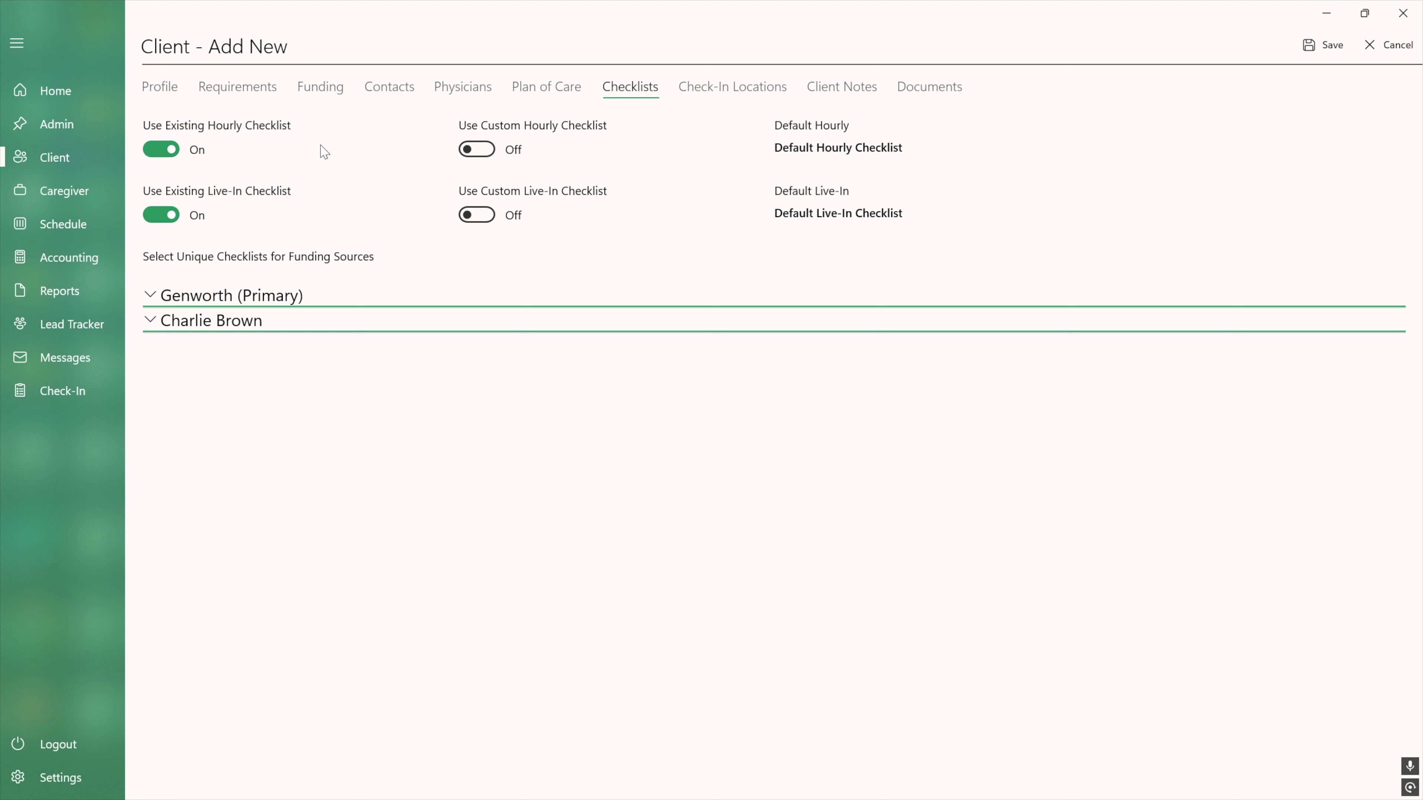
{"action": "left_click", "coordinate": [484, 149]}
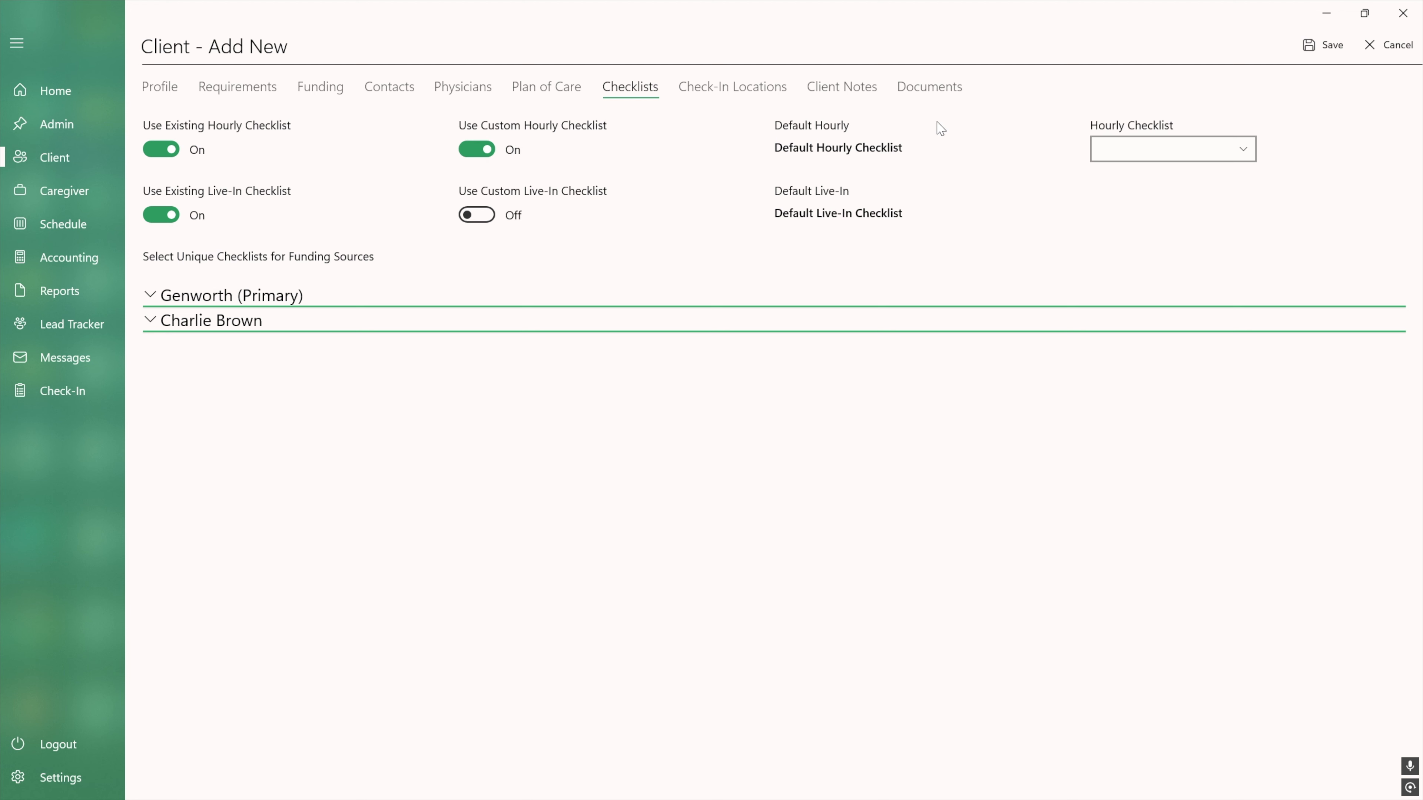
{"action": "left_click", "coordinate": [1123, 145]}
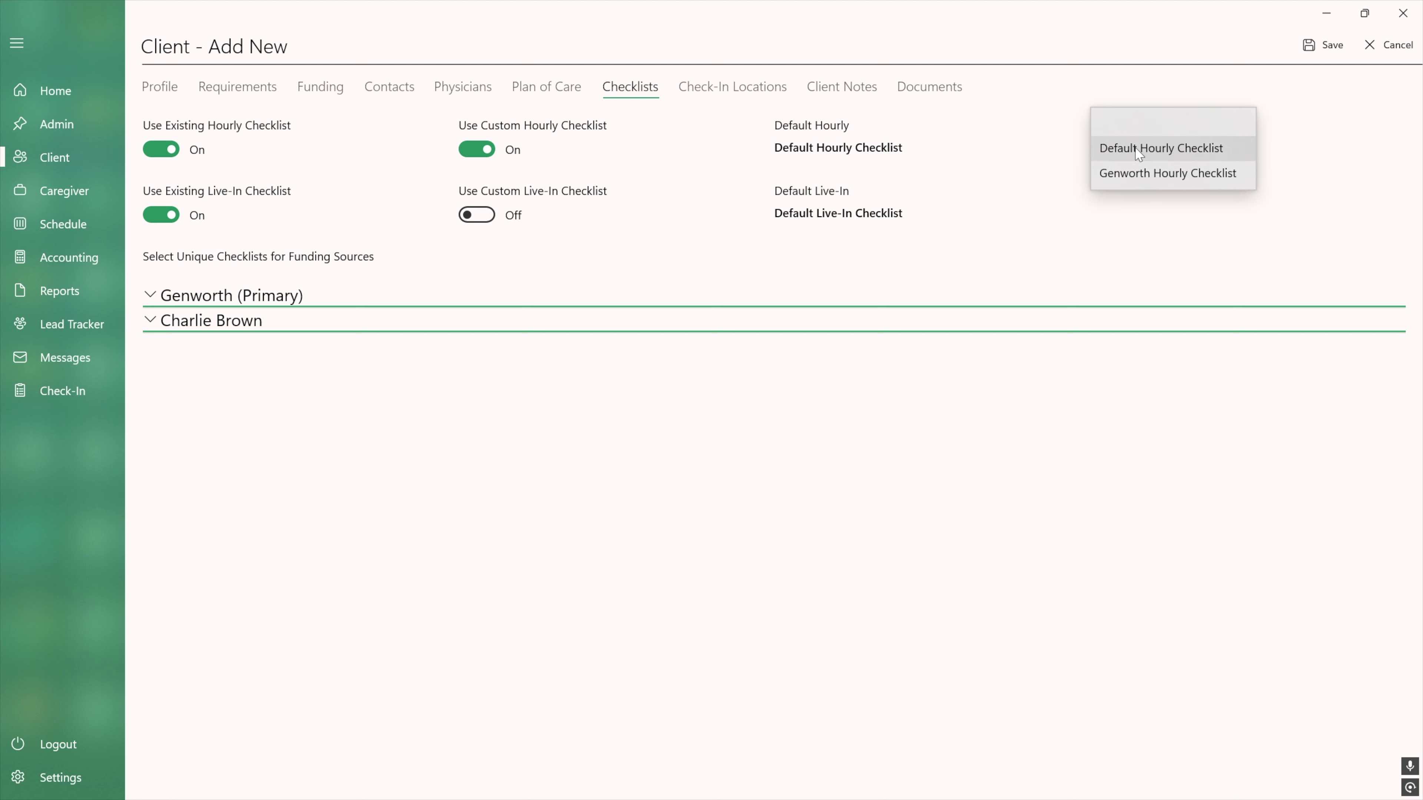
{"action": "left_click", "coordinate": [1011, 140]}
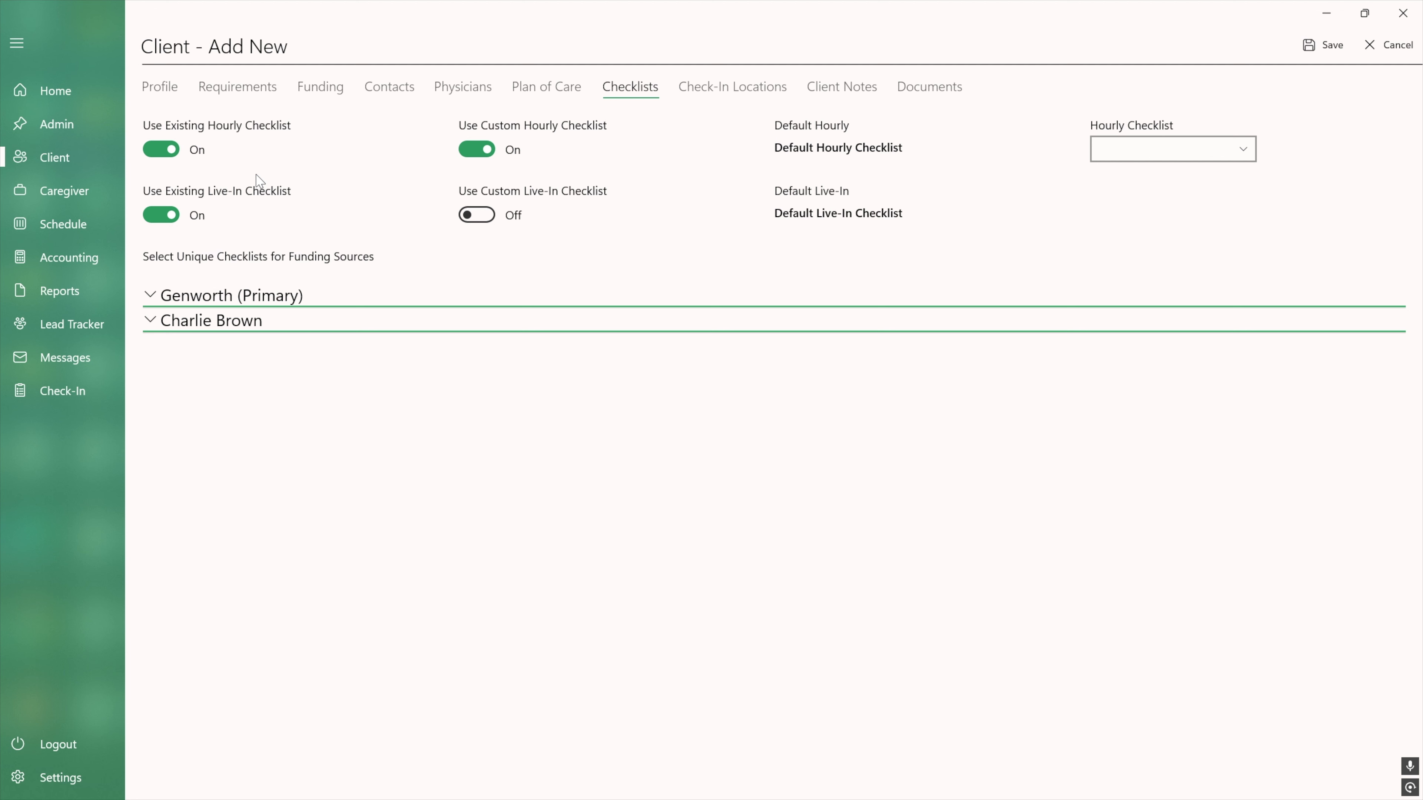
- Turn off the existing hourly checklist and build a client-specific one with the items "Make breakfast" and "Assist with bathing"
{"action": "left_click", "coordinate": [160, 149]}
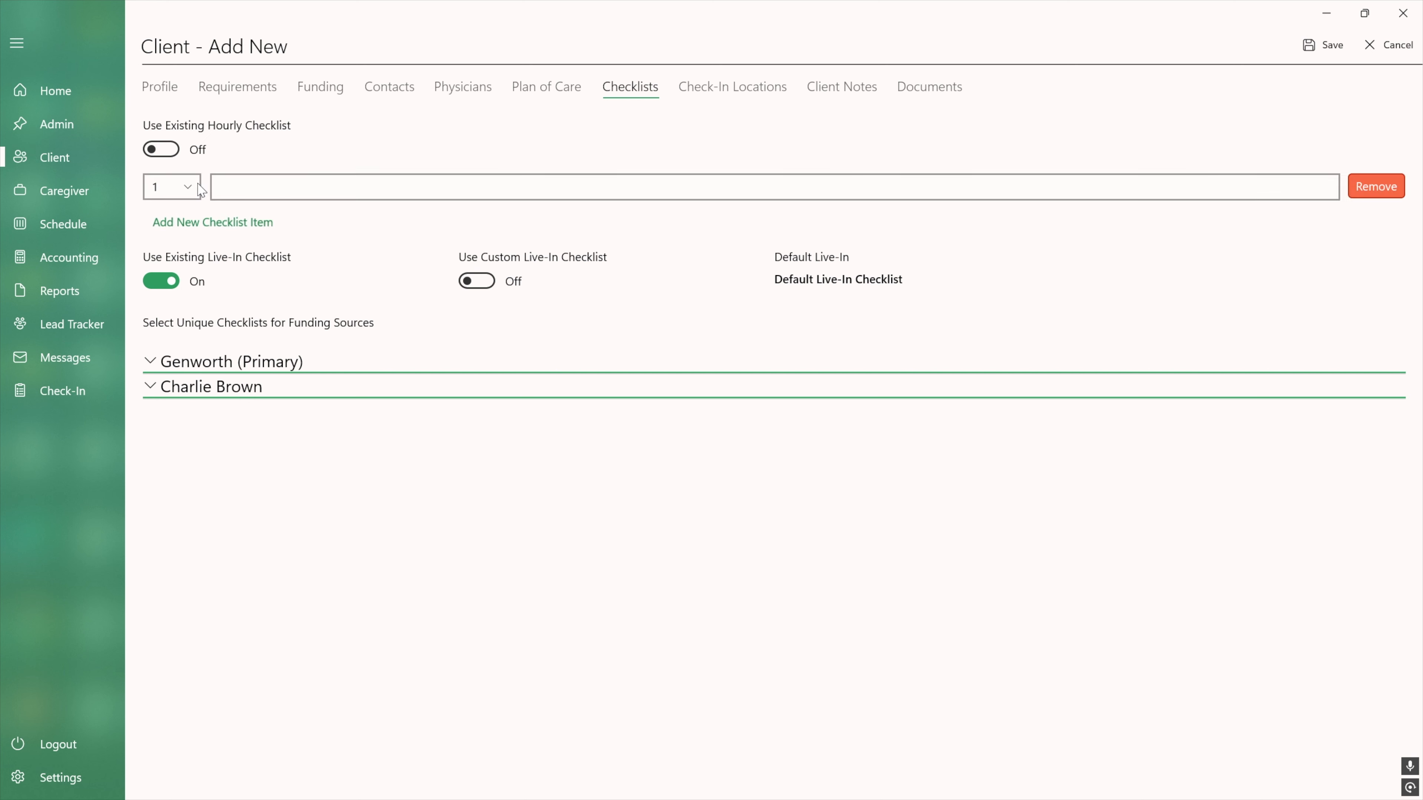
{"action": "type", "text": "Make breakfast"}
{"action": "left_click", "coordinate": [213, 223]}
{"action": "type", "text": "Assist with bathing"}
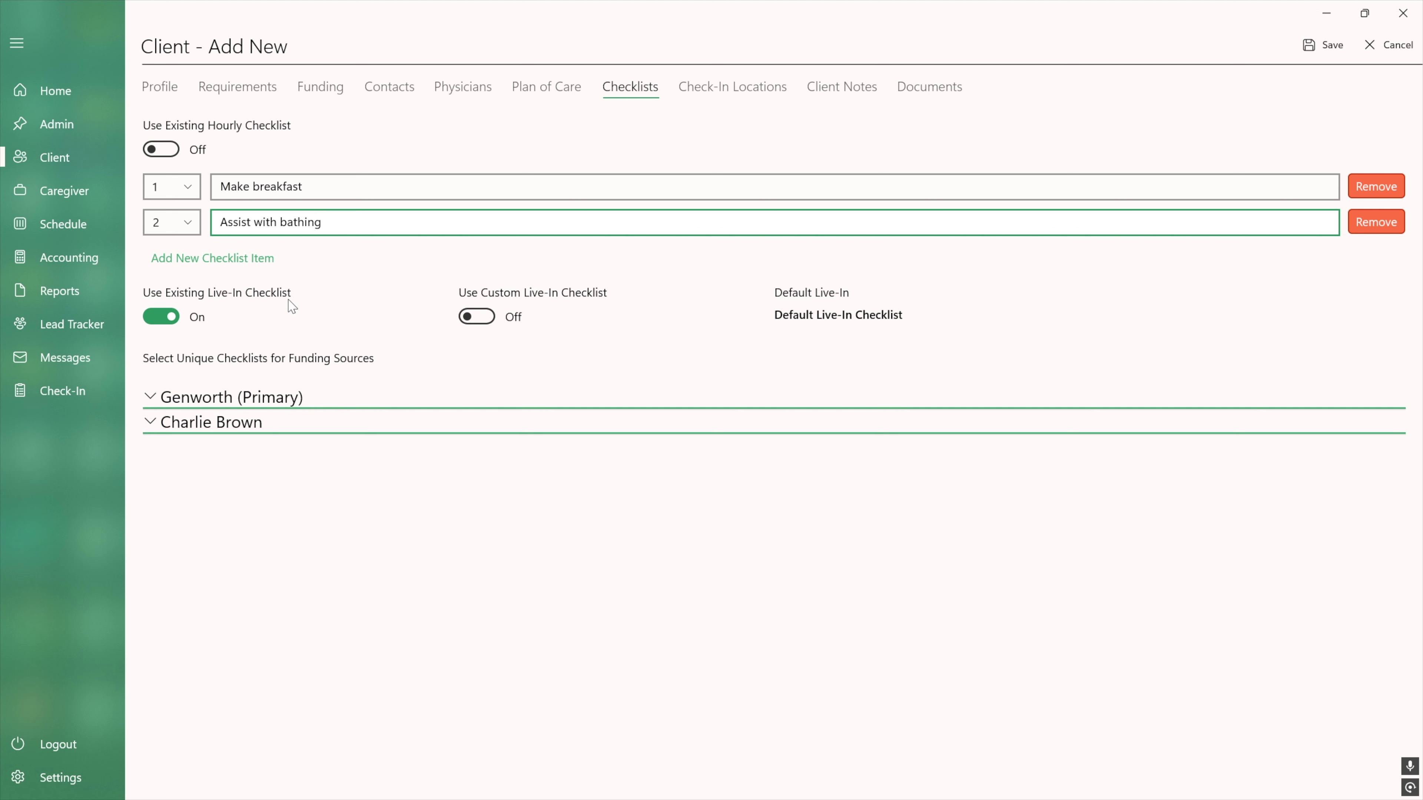
- Replace the client hourly checklist for the Genworth funding source with the custom Genworth Hourly Checklist
{"action": "left_click", "coordinate": [235, 398]}
{"action": "left_click", "coordinate": [160, 456]}
{"action": "left_click", "coordinate": [477, 456]}
{"action": "left_click", "coordinate": [1174, 455]}
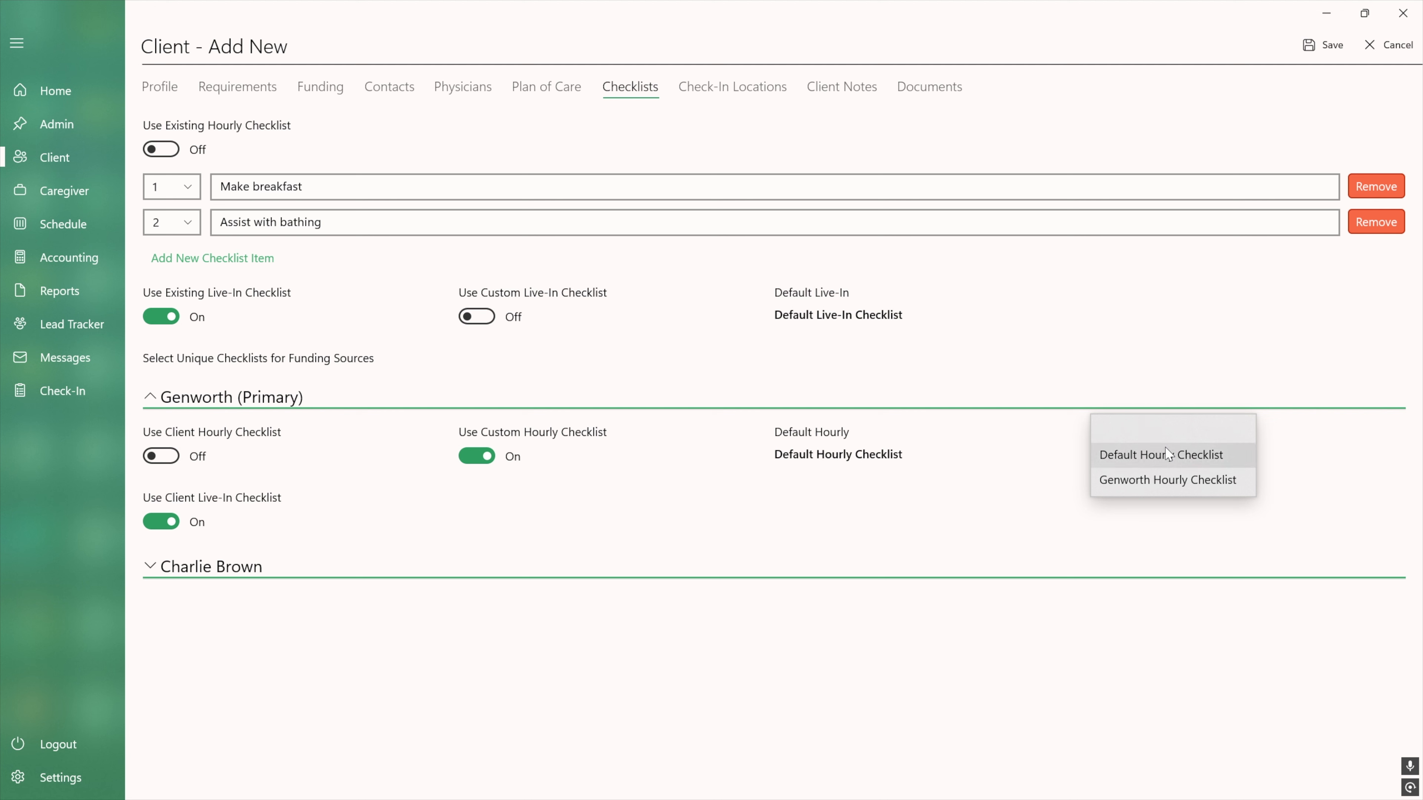
{"action": "left_click", "coordinate": [1166, 480]}
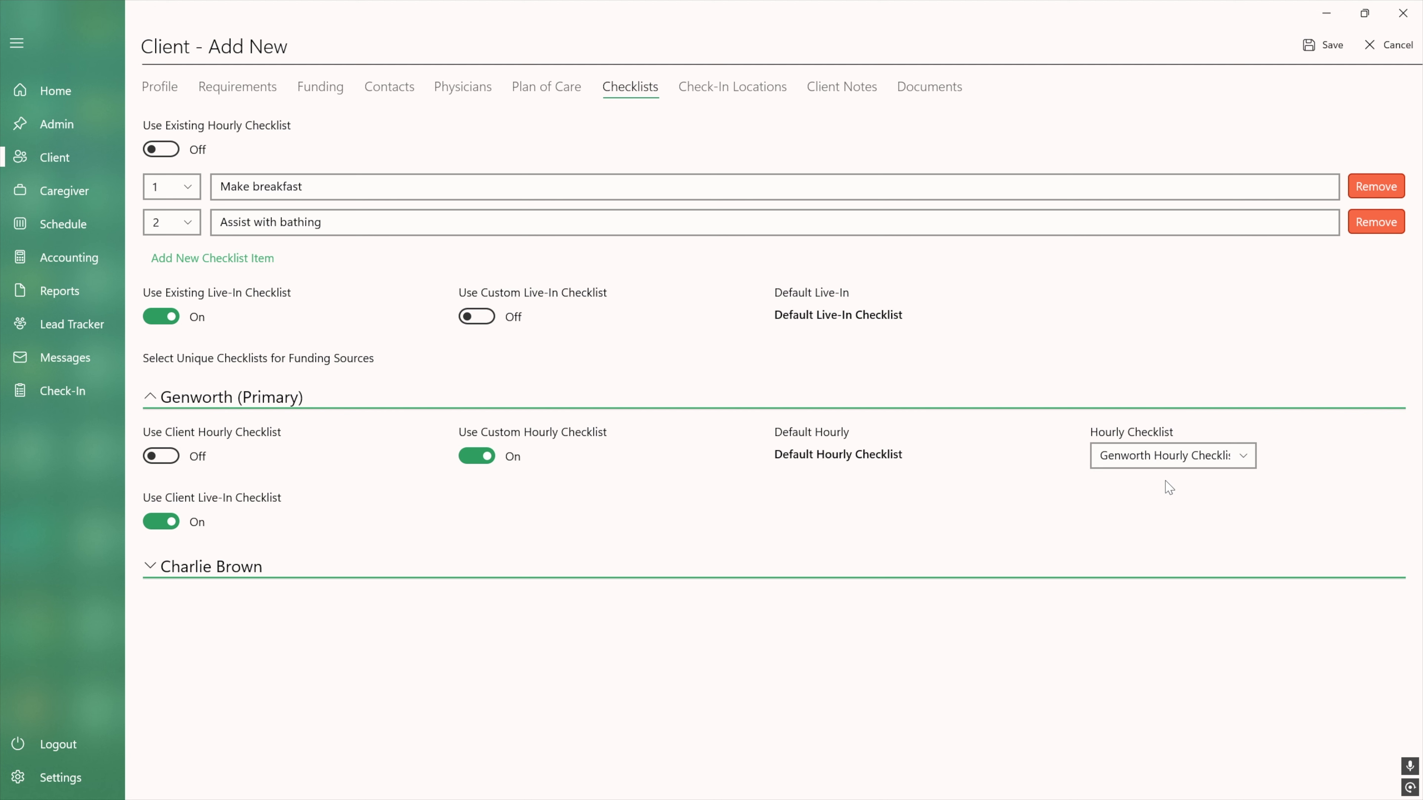
- Start an additional check-in location for the client and name it "Sister's House"
{"action": "left_click", "coordinate": [722, 88]}
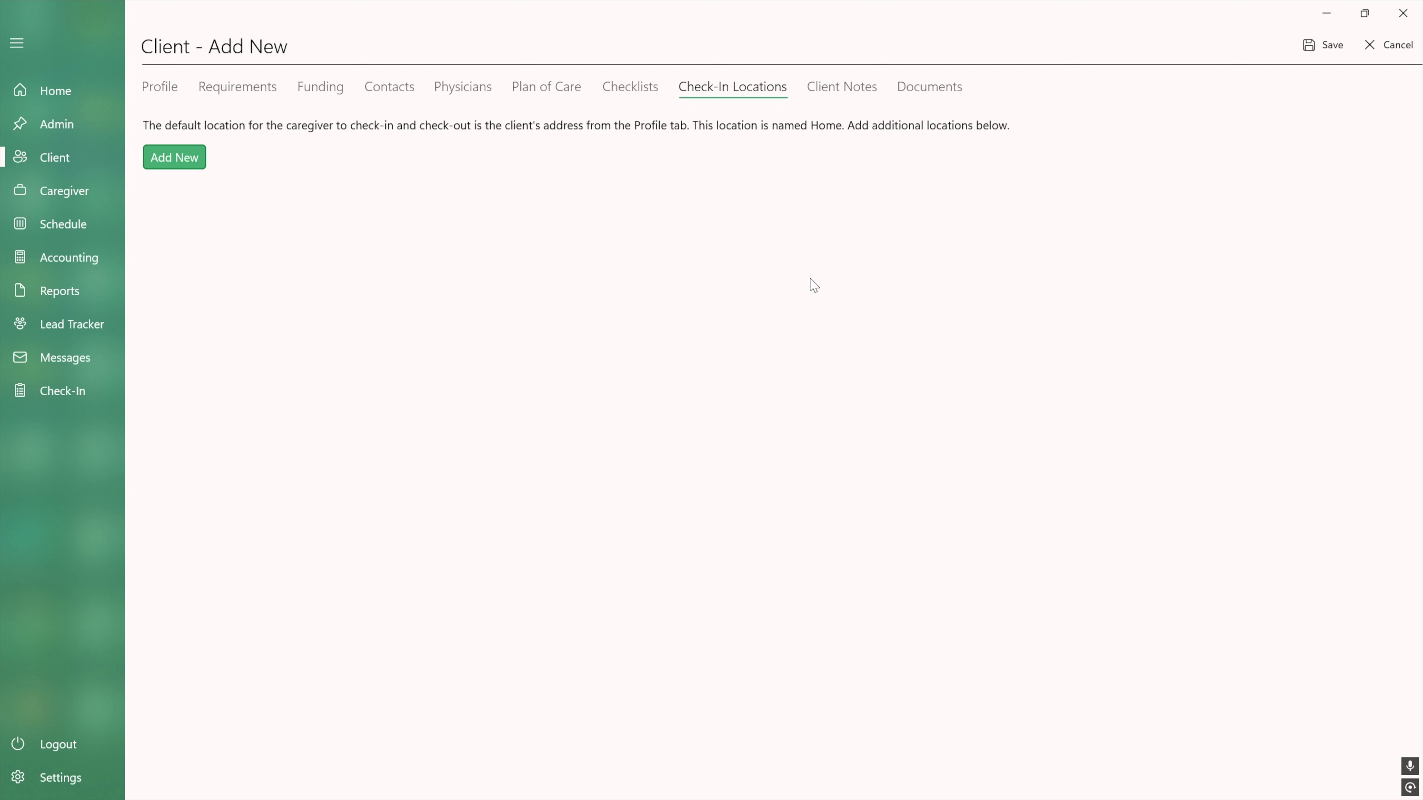
{"action": "left_click", "coordinate": [174, 158]}
{"action": "type", "text": "Sister"}
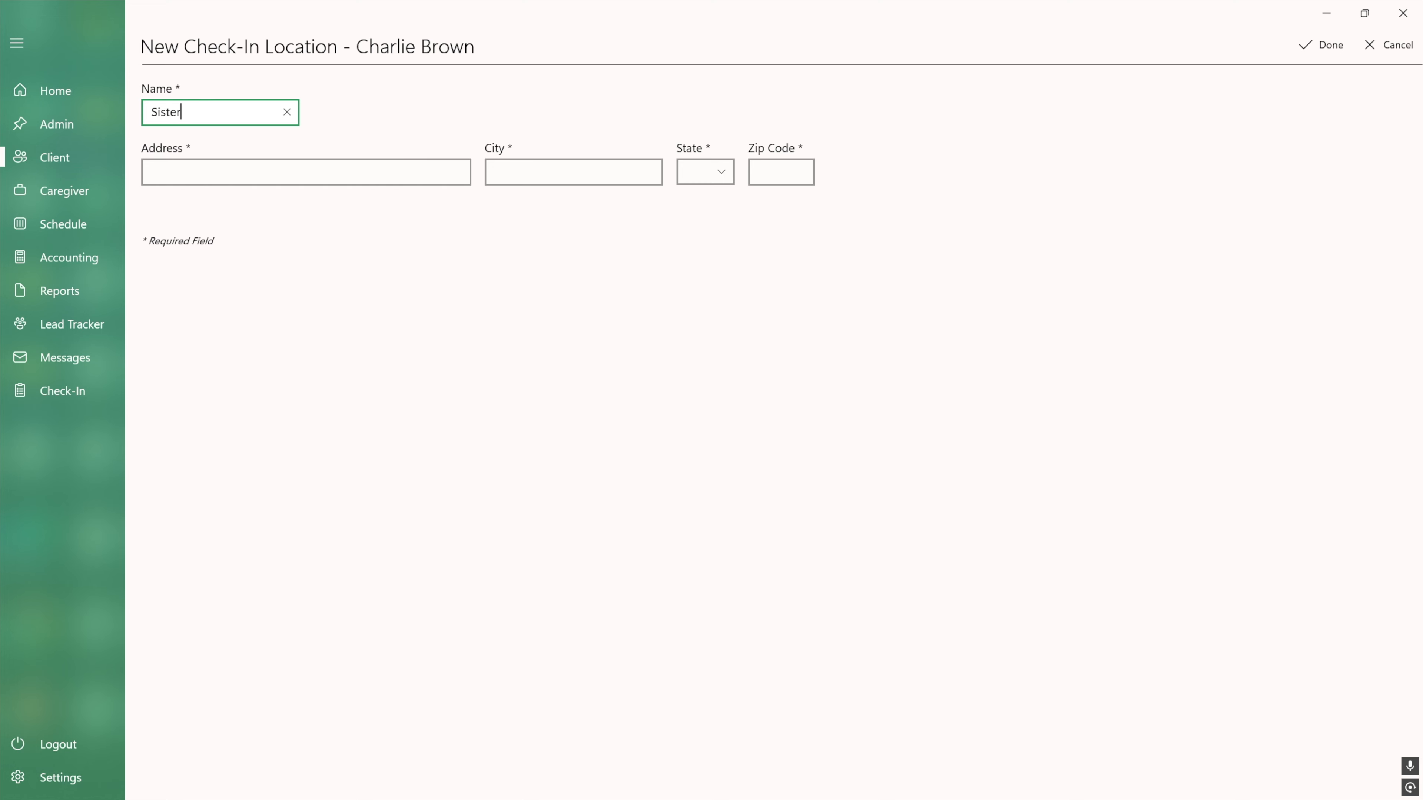
{"action": "type", "text": "'s House"}
{"action": "key", "text": "Tab"}
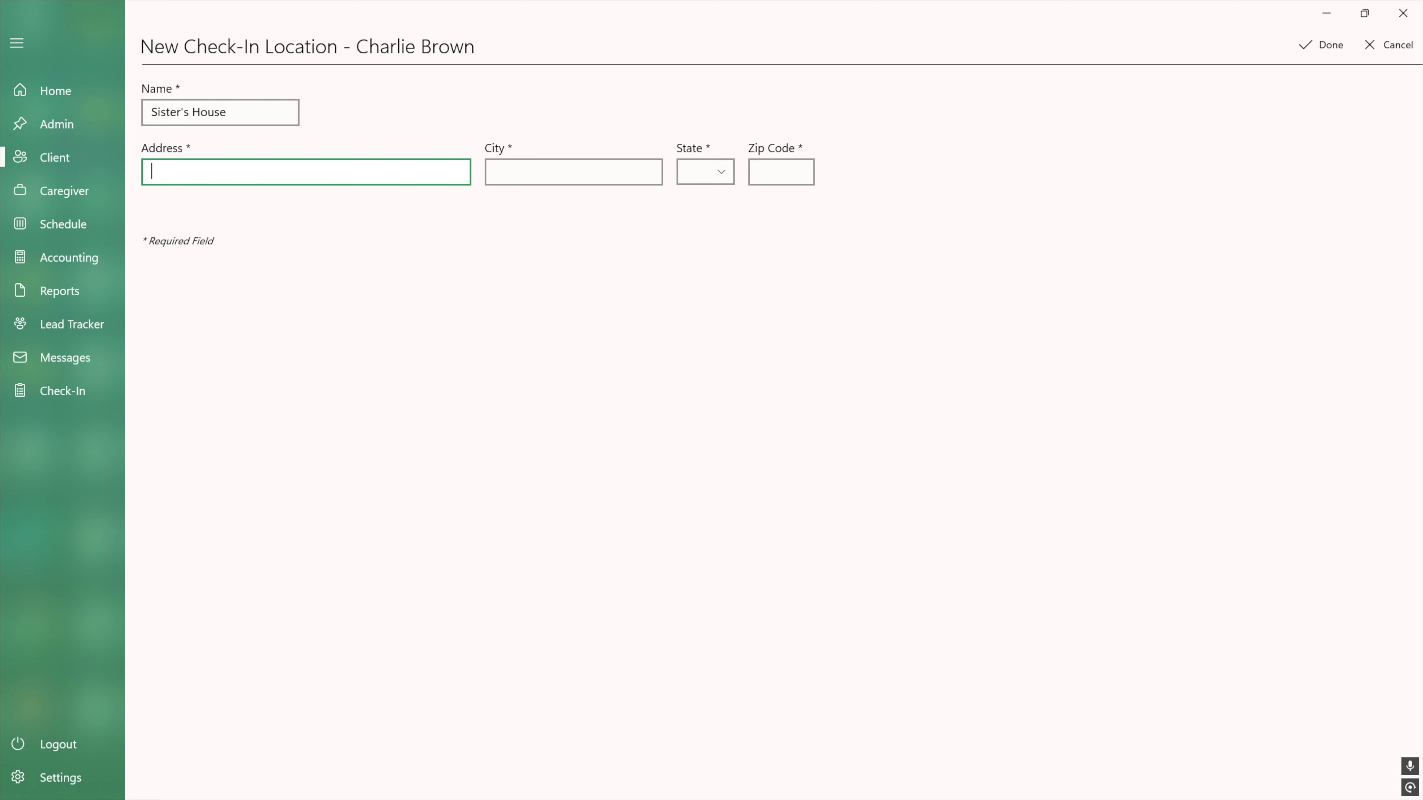
- Fill in the check-in location's street address, city, state and zip code, and add it to the client
{"action": "type", "text": "123 Any St"}
{"action": "key", "text": "Tab"}
{"action": "type", "text": "Atlanta"}
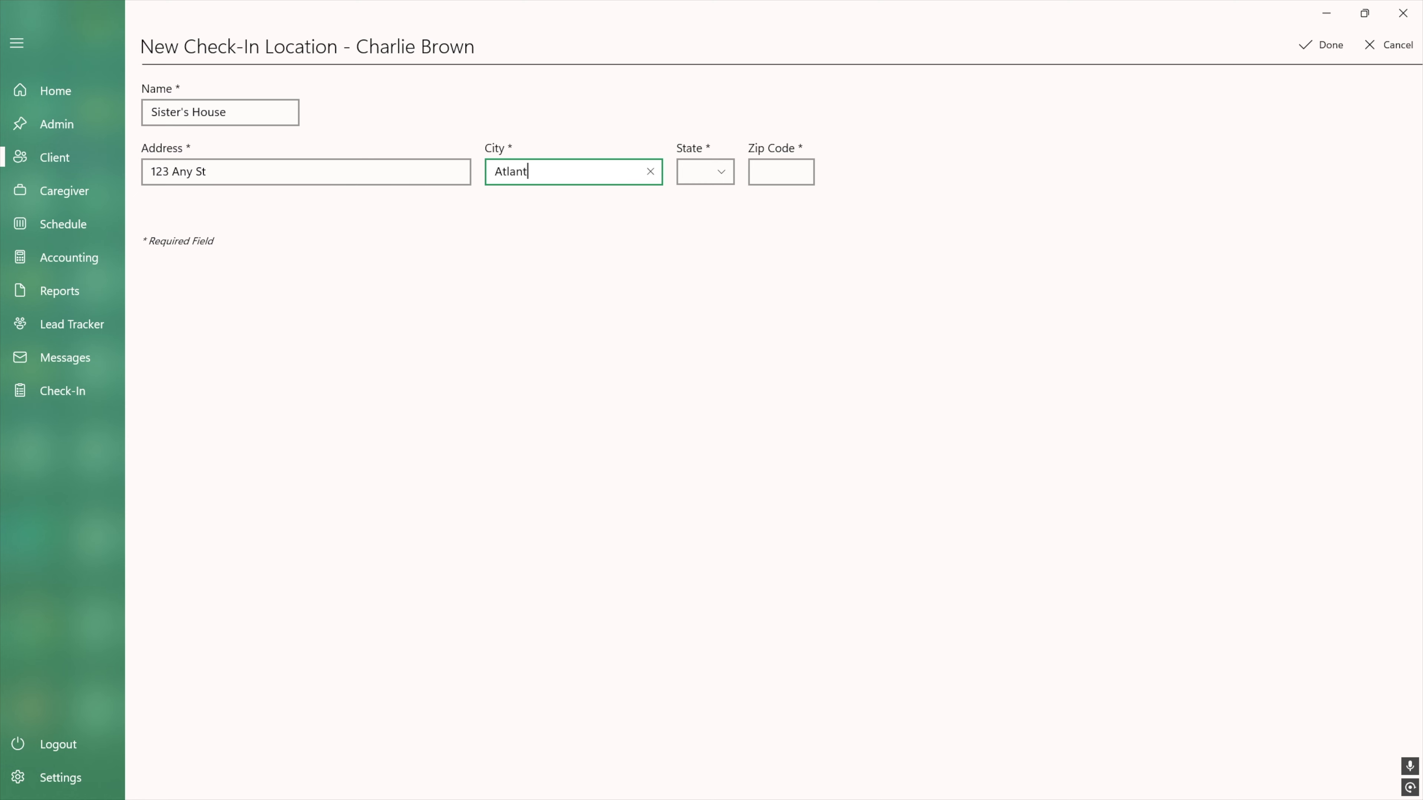
{"action": "key", "text": "Tab"}
{"action": "key", "text": "g"}
{"action": "key", "text": "Tab"}
{"action": "type", "text": "30327"}
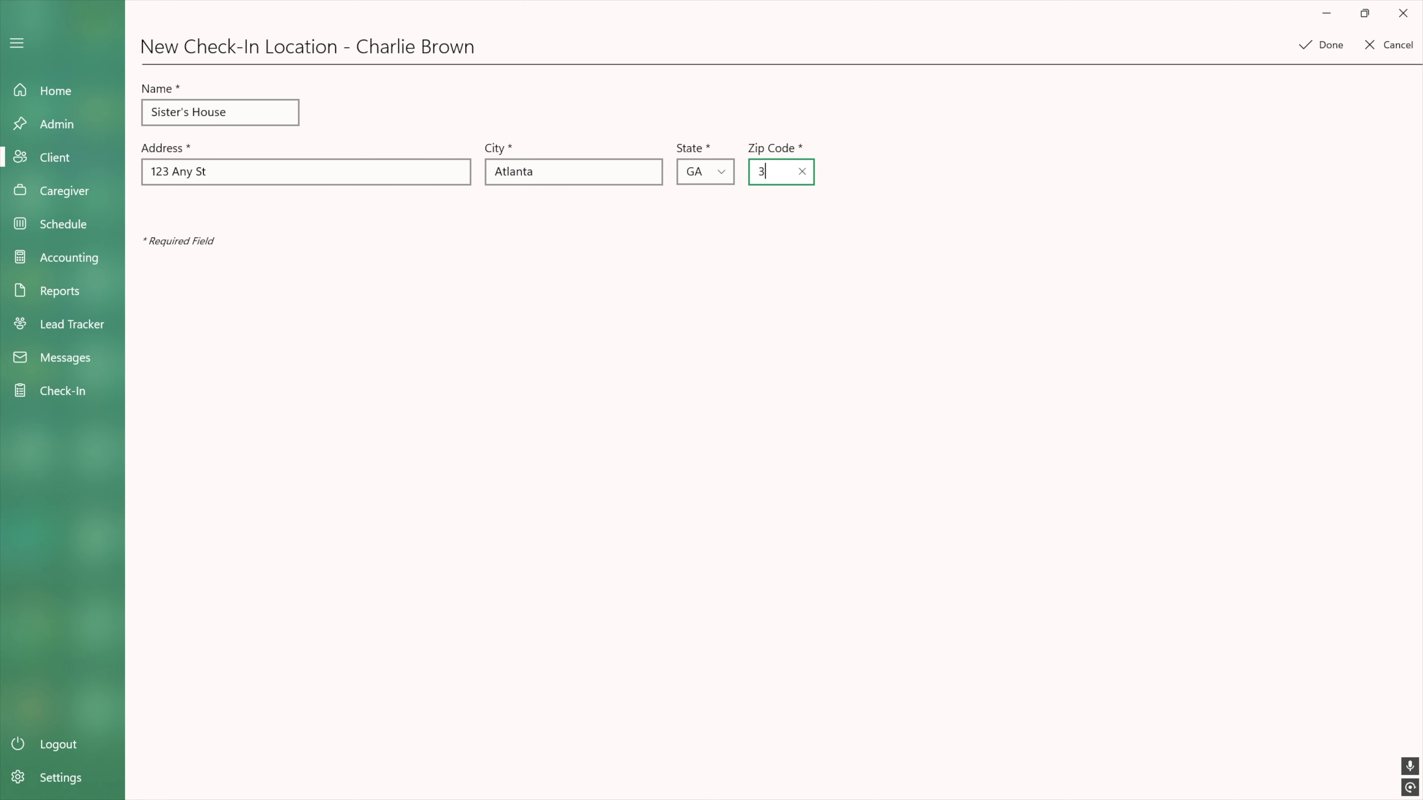
{"action": "left_click", "coordinate": [1321, 45]}
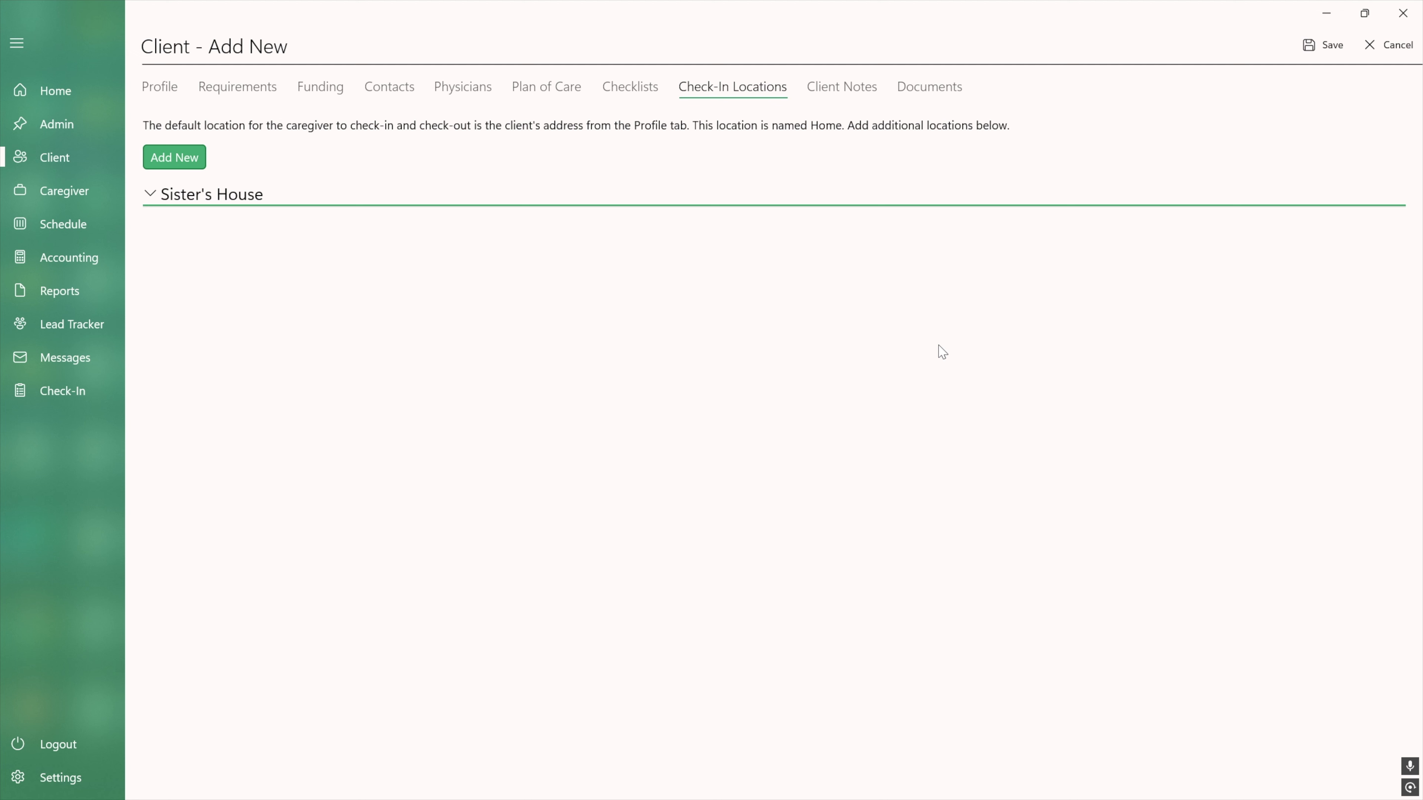
- Add the client note "This is the client's first note!" in the General category and view its change log
{"action": "left_click", "coordinate": [842, 86]}
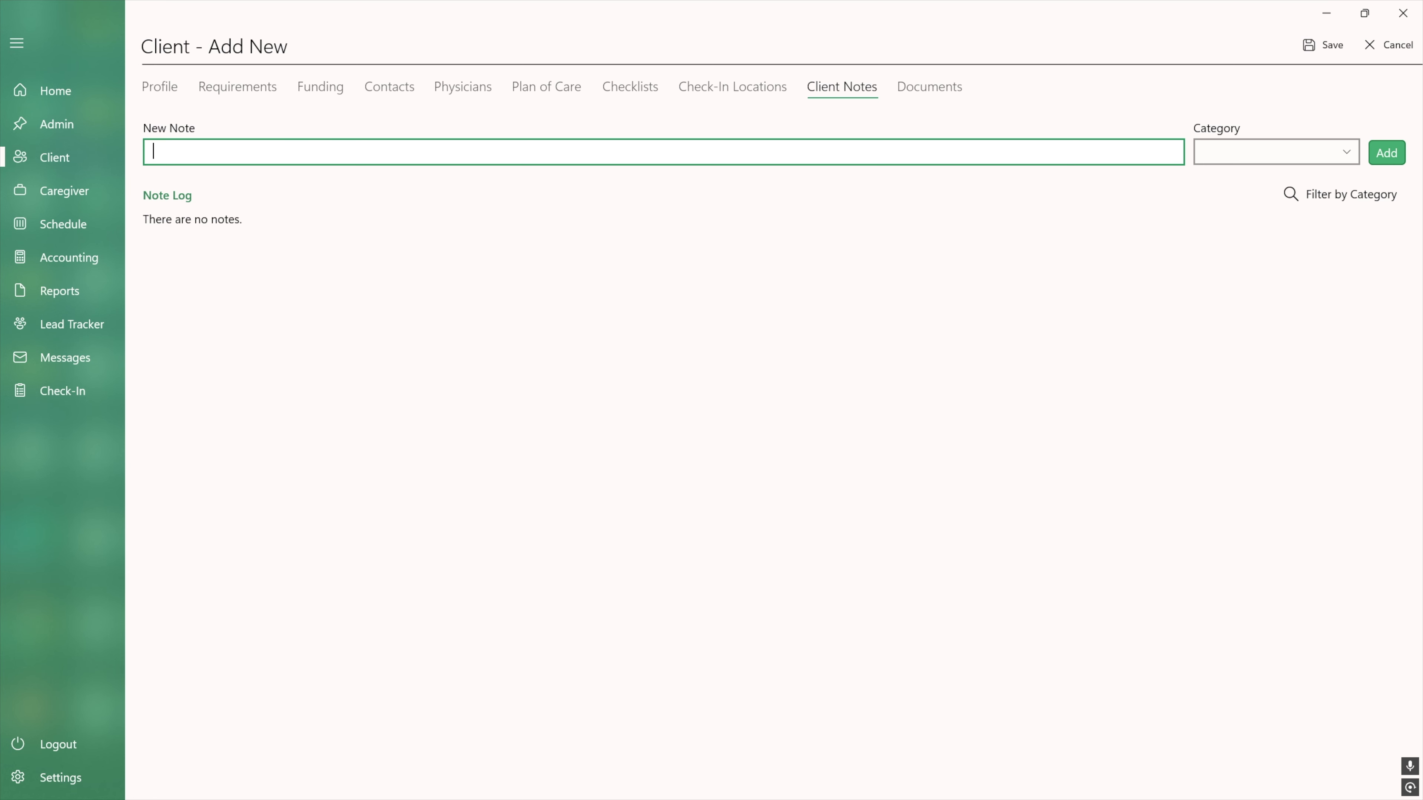
{"action": "type", "text": "This is the client's first note!"}
{"action": "left_click", "coordinate": [1277, 152]}
{"action": "left_click", "coordinate": [1233, 177]}
{"action": "left_click", "coordinate": [1387, 153]}
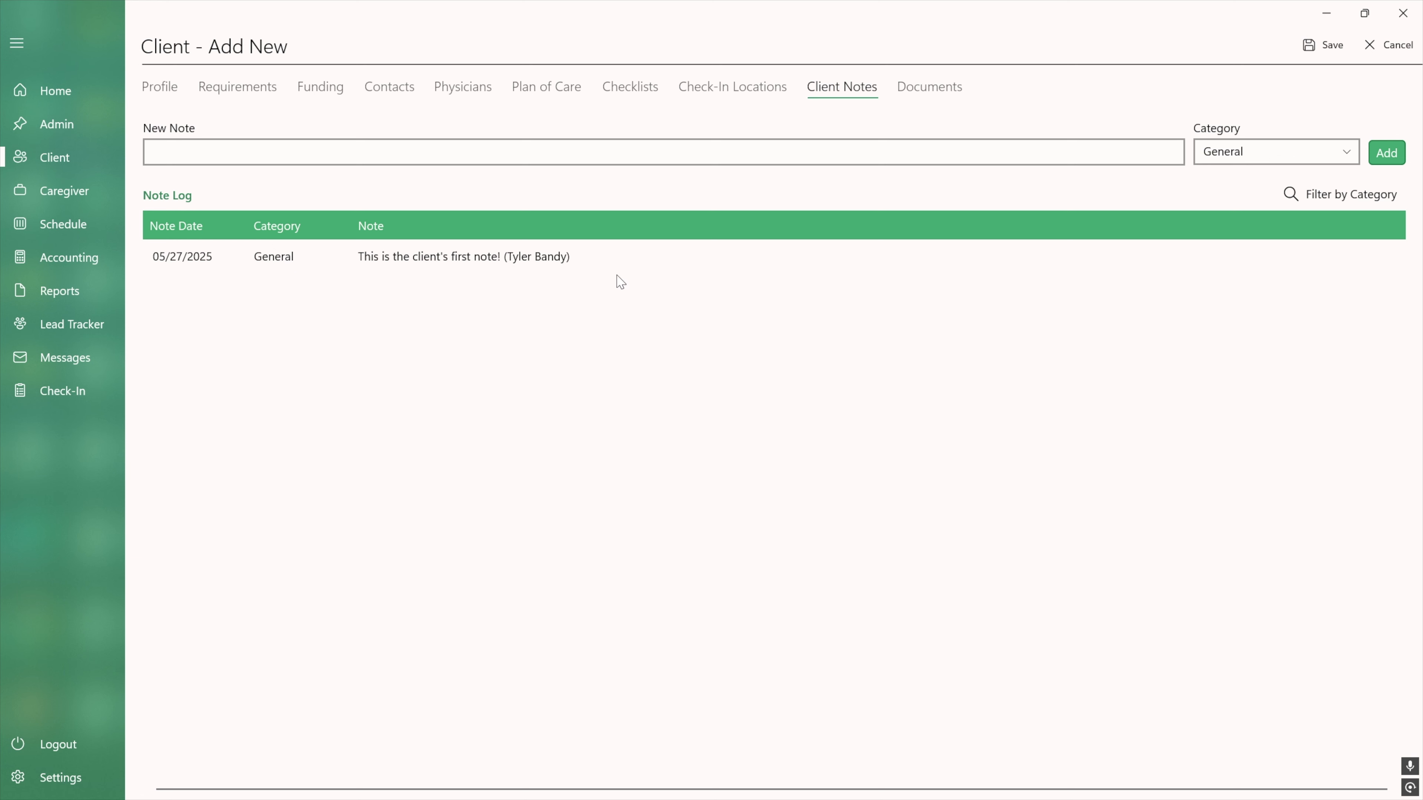
{"action": "double_click", "coordinate": [621, 265]}
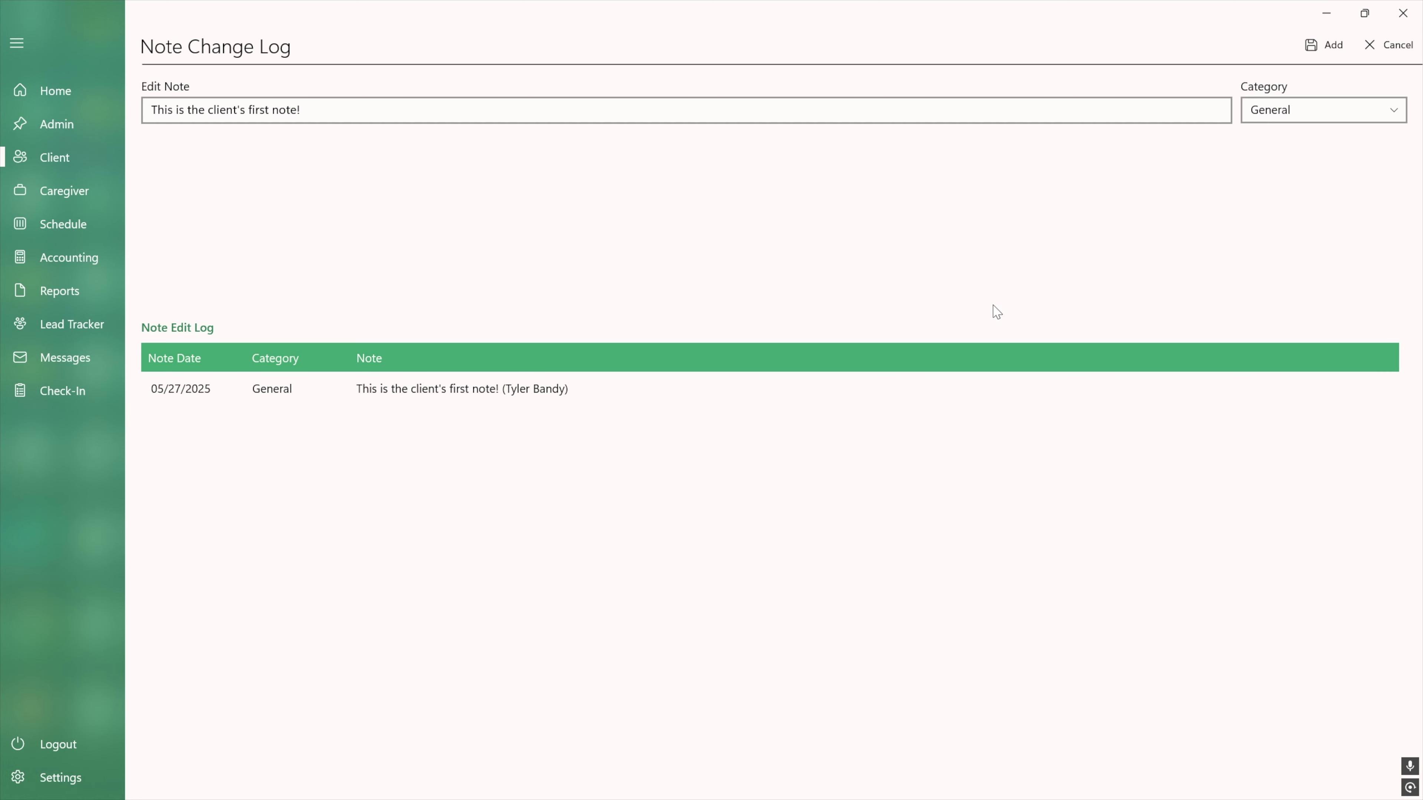
{"action": "left_click", "coordinate": [1409, 46]}
- Try to add a client document named "Questionnaire", looking at the image file selection without choosing a file
{"action": "left_click", "coordinate": [930, 87]}
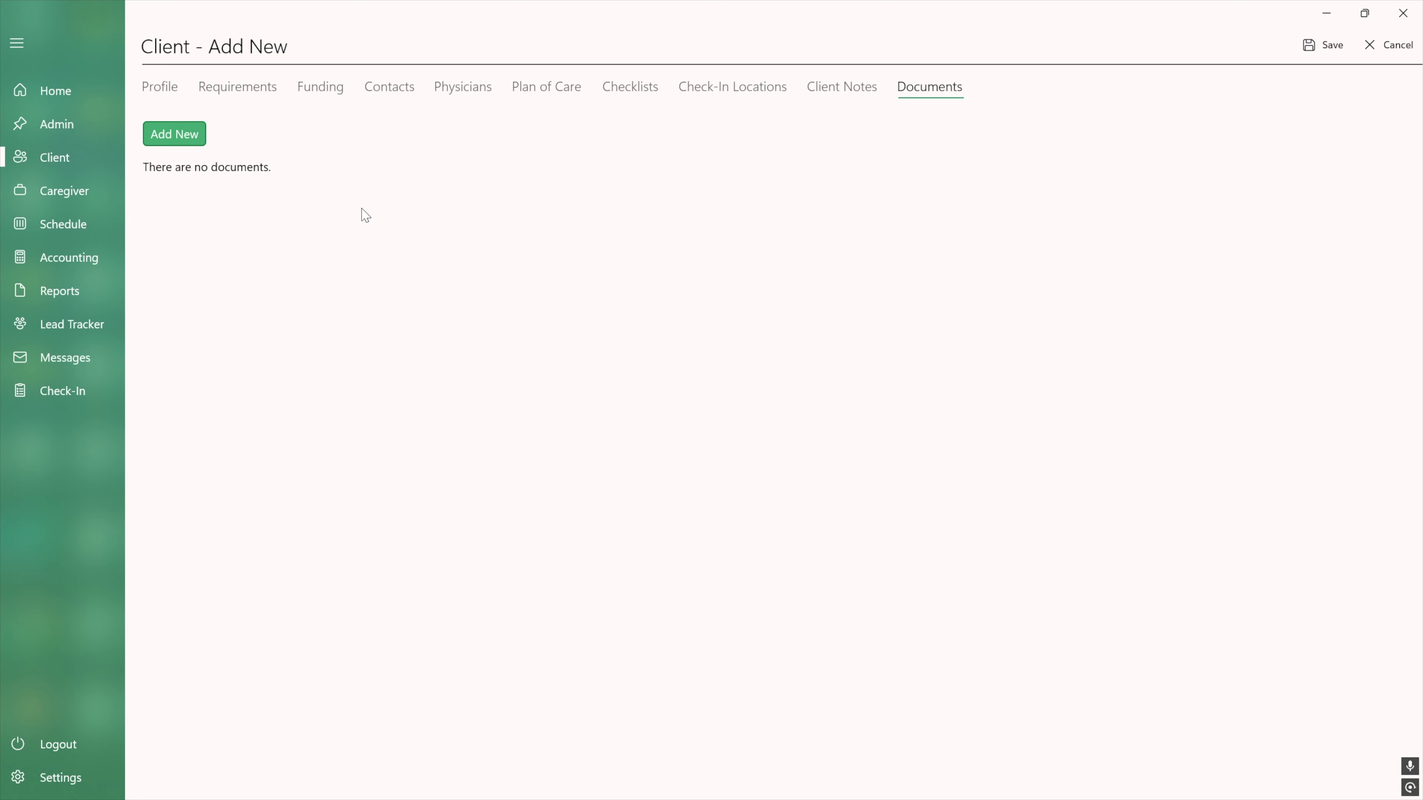
{"action": "left_click", "coordinate": [199, 140]}
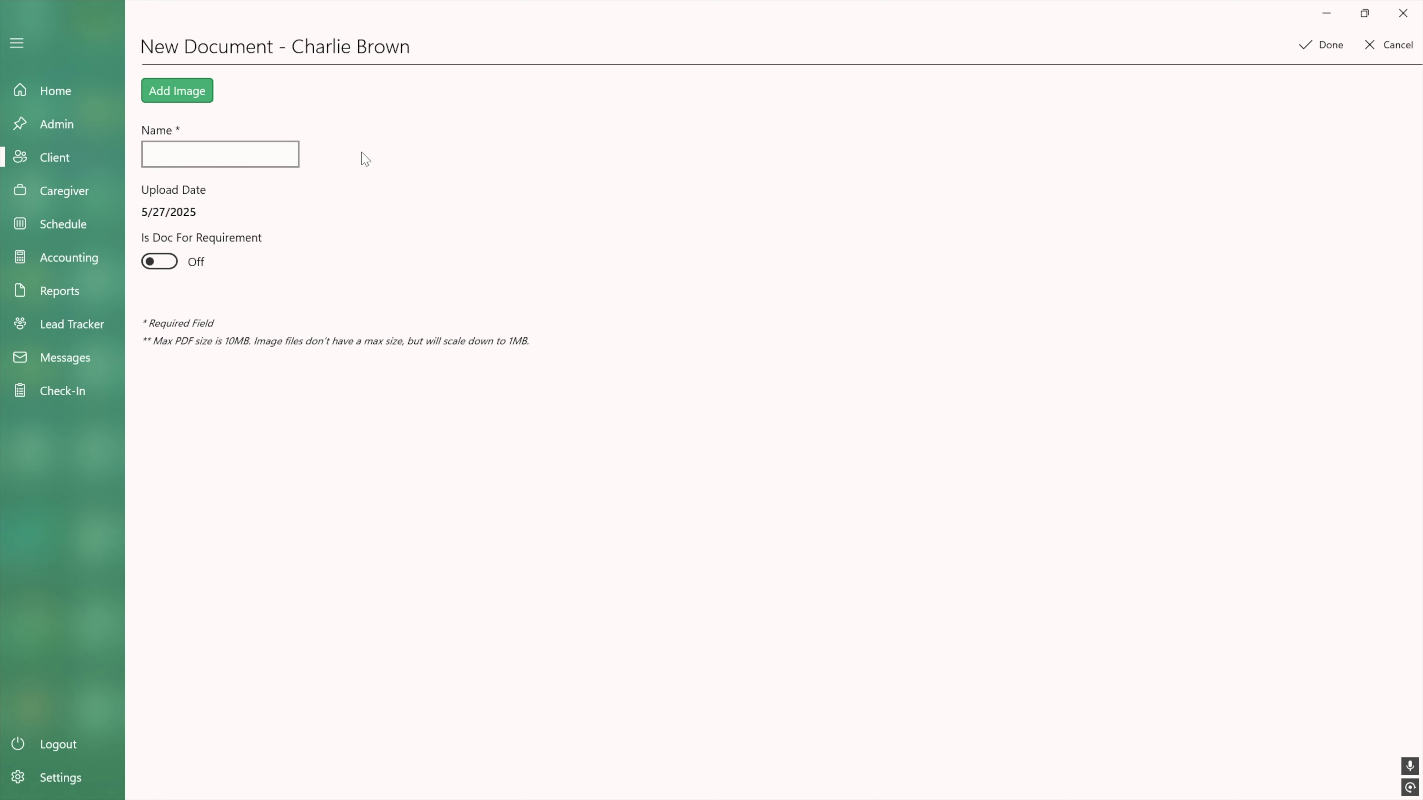
{"action": "left_click", "coordinate": [206, 91]}
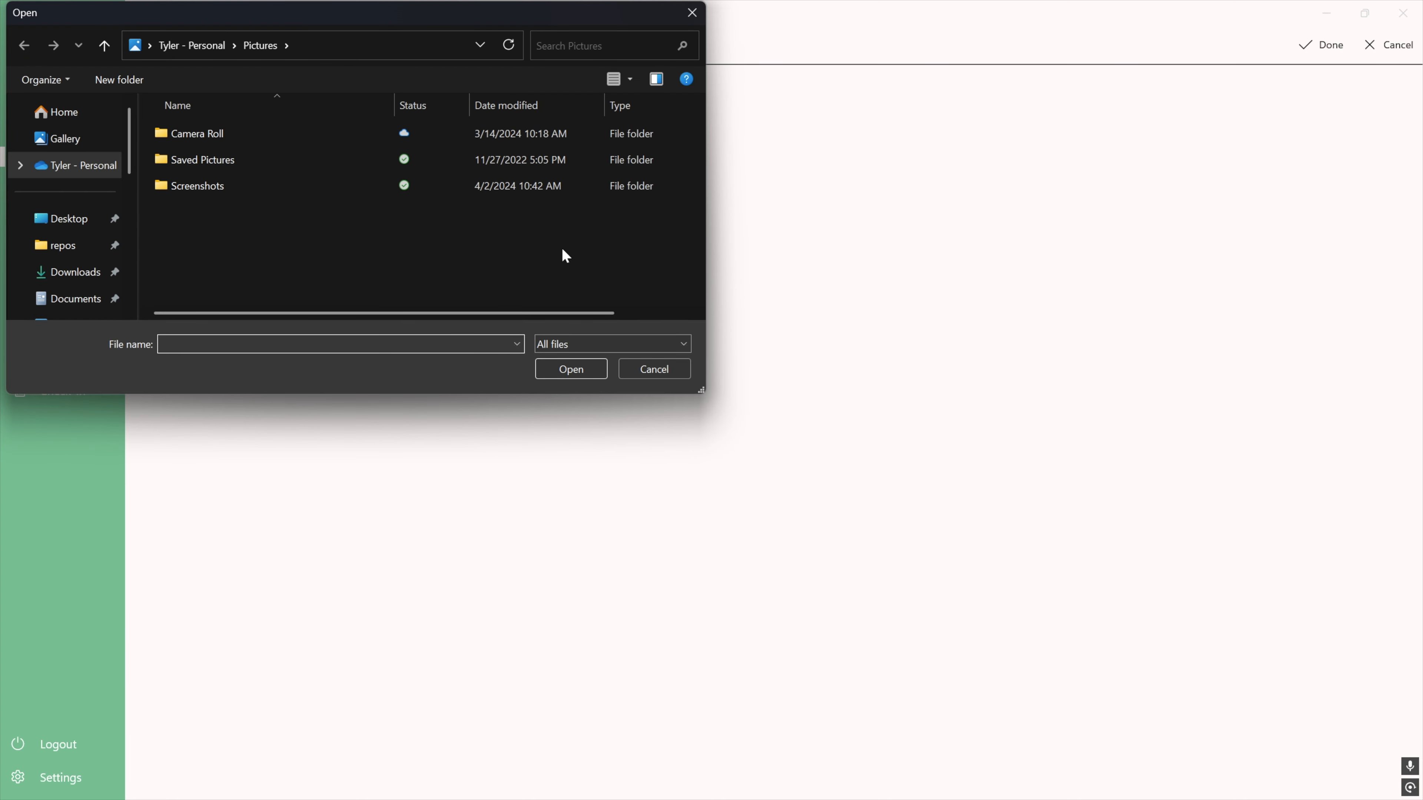
{"action": "left_click", "coordinate": [667, 369]}
{"action": "left_click", "coordinate": [261, 160]}
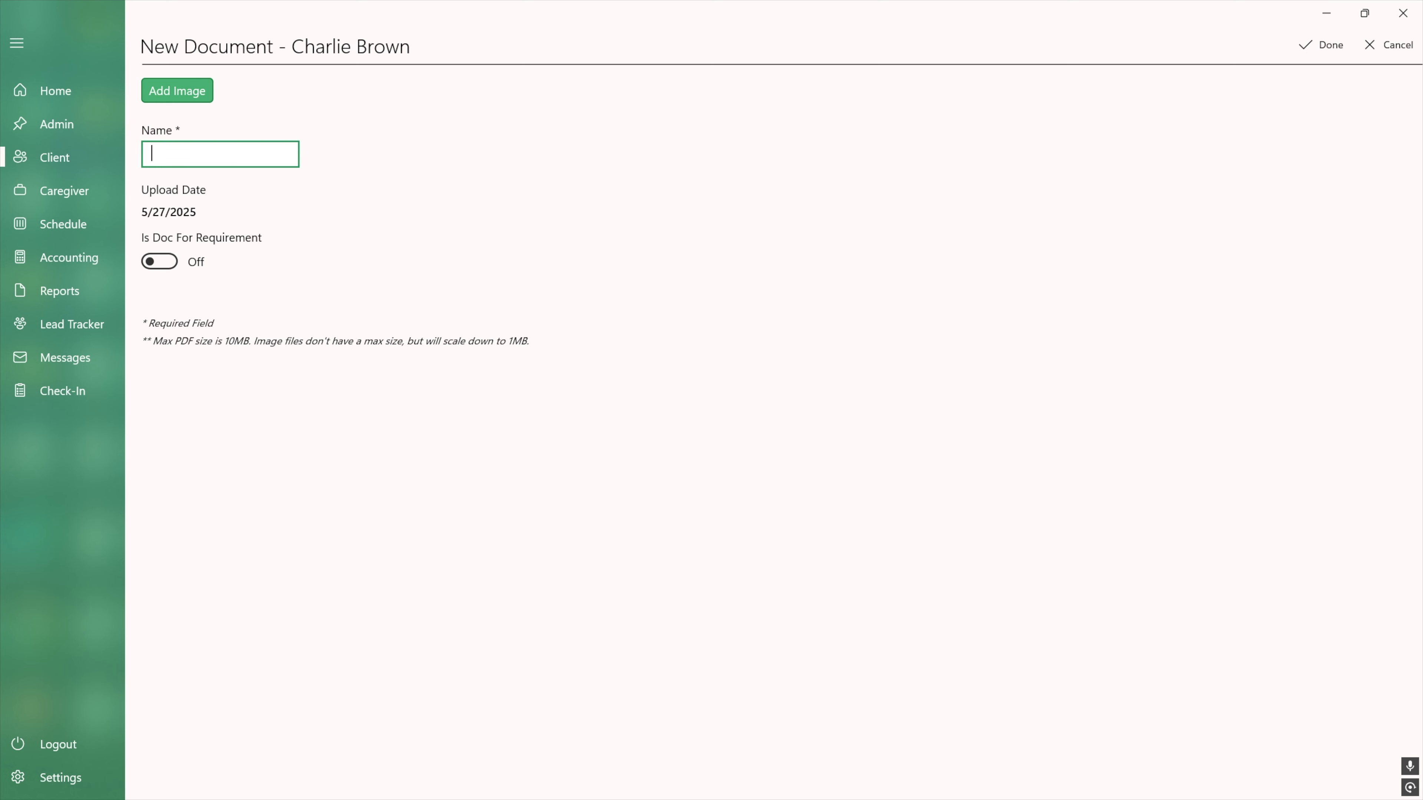
{"action": "type", "text": "Questionnaire"}
{"action": "left_click", "coordinate": [587, 214]}
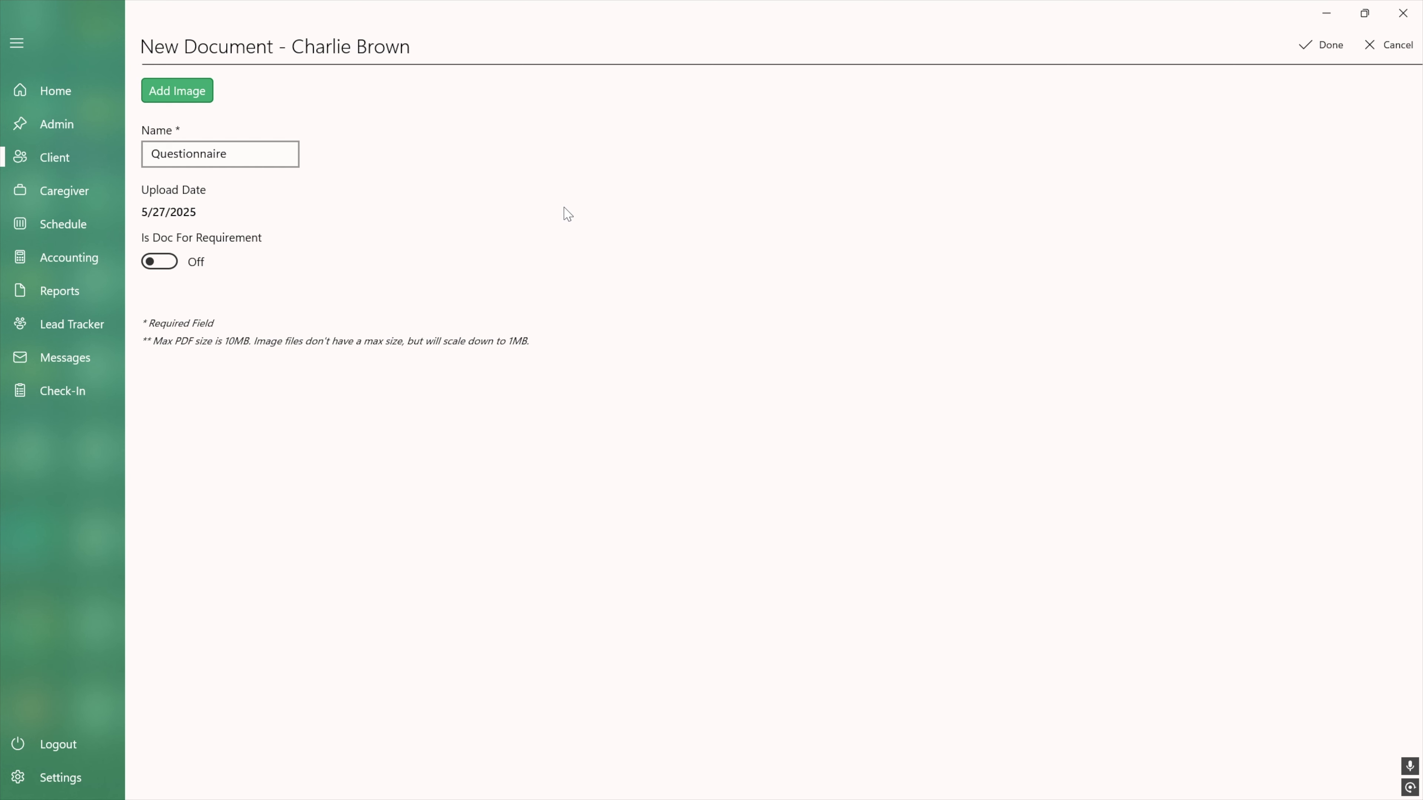
- Try marking the document as one for a requirement, turn that option off again and leave the new document form
{"action": "left_click", "coordinate": [159, 261]}
{"action": "left_click", "coordinate": [377, 261]}
{"action": "left_click", "coordinate": [562, 245]}
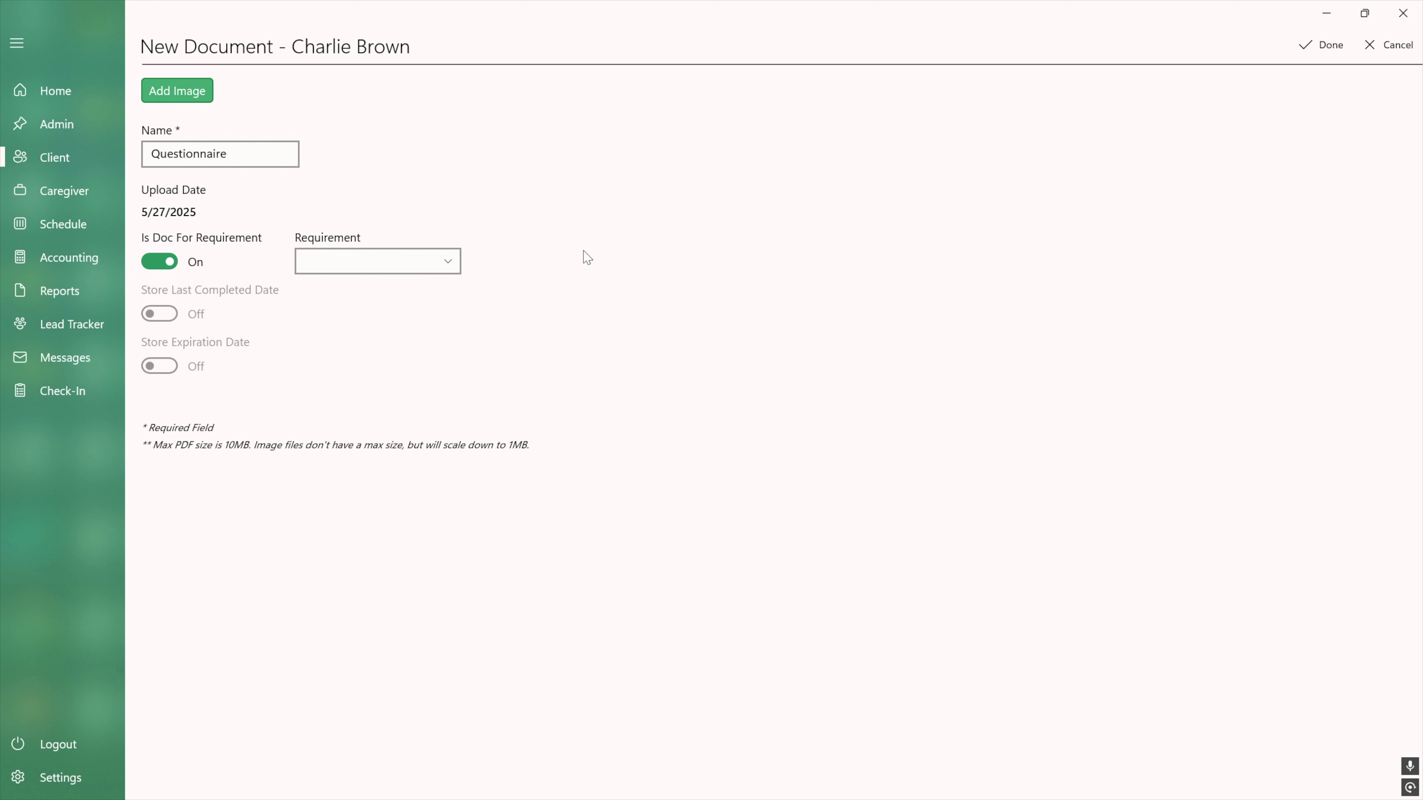
{"action": "left_click", "coordinate": [164, 263]}
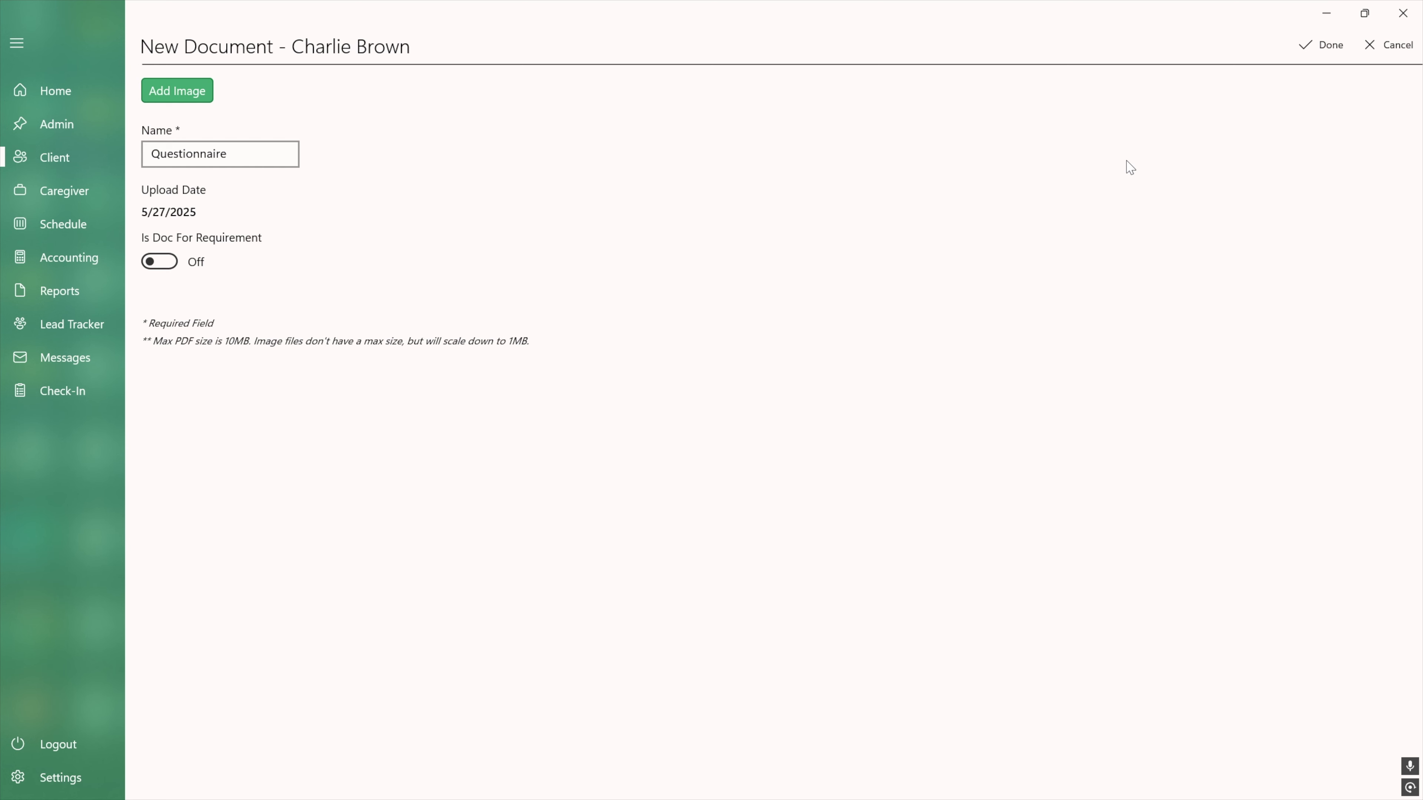
{"action": "left_click", "coordinate": [1321, 44]}
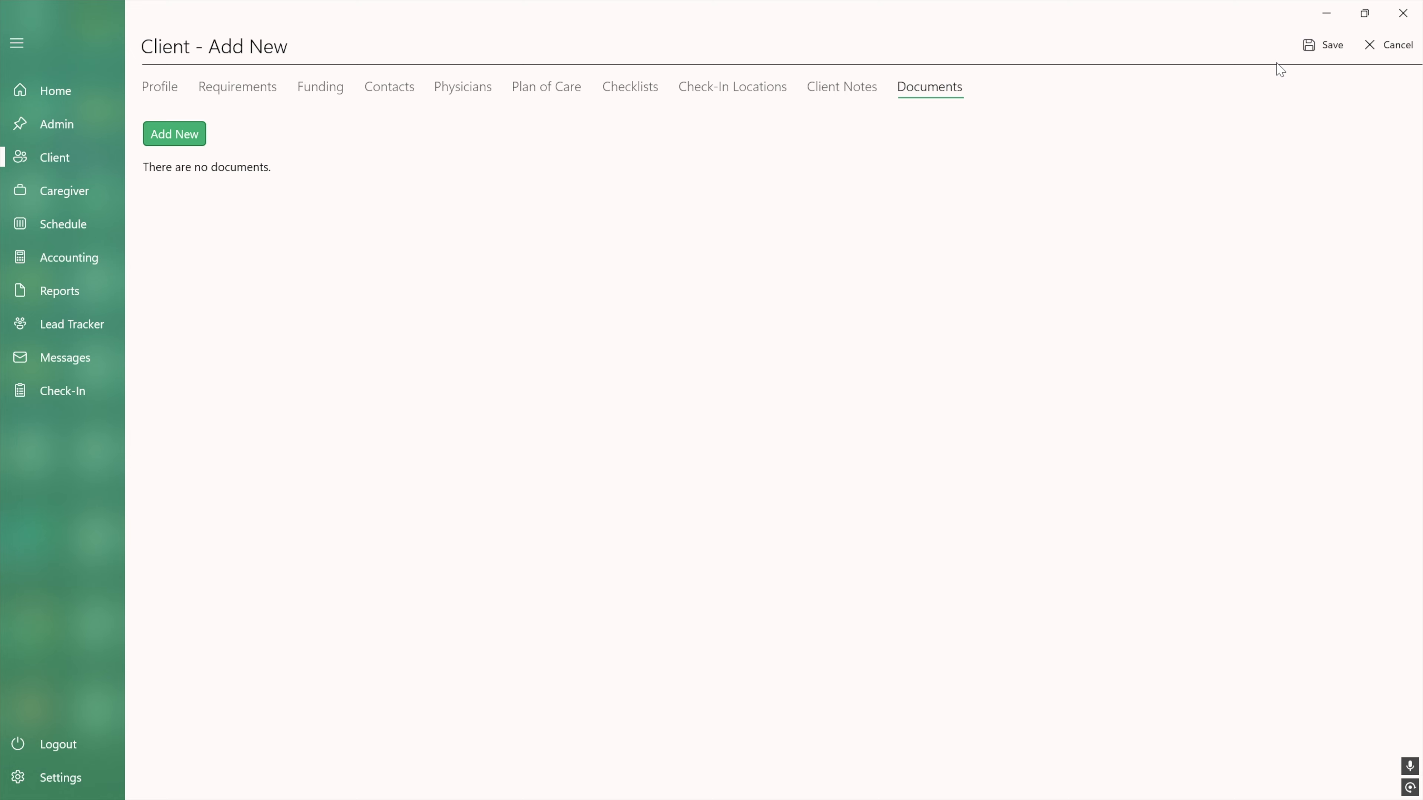
- Save the new client and reopen the saved record from the client list
{"action": "left_click", "coordinate": [1315, 48]}
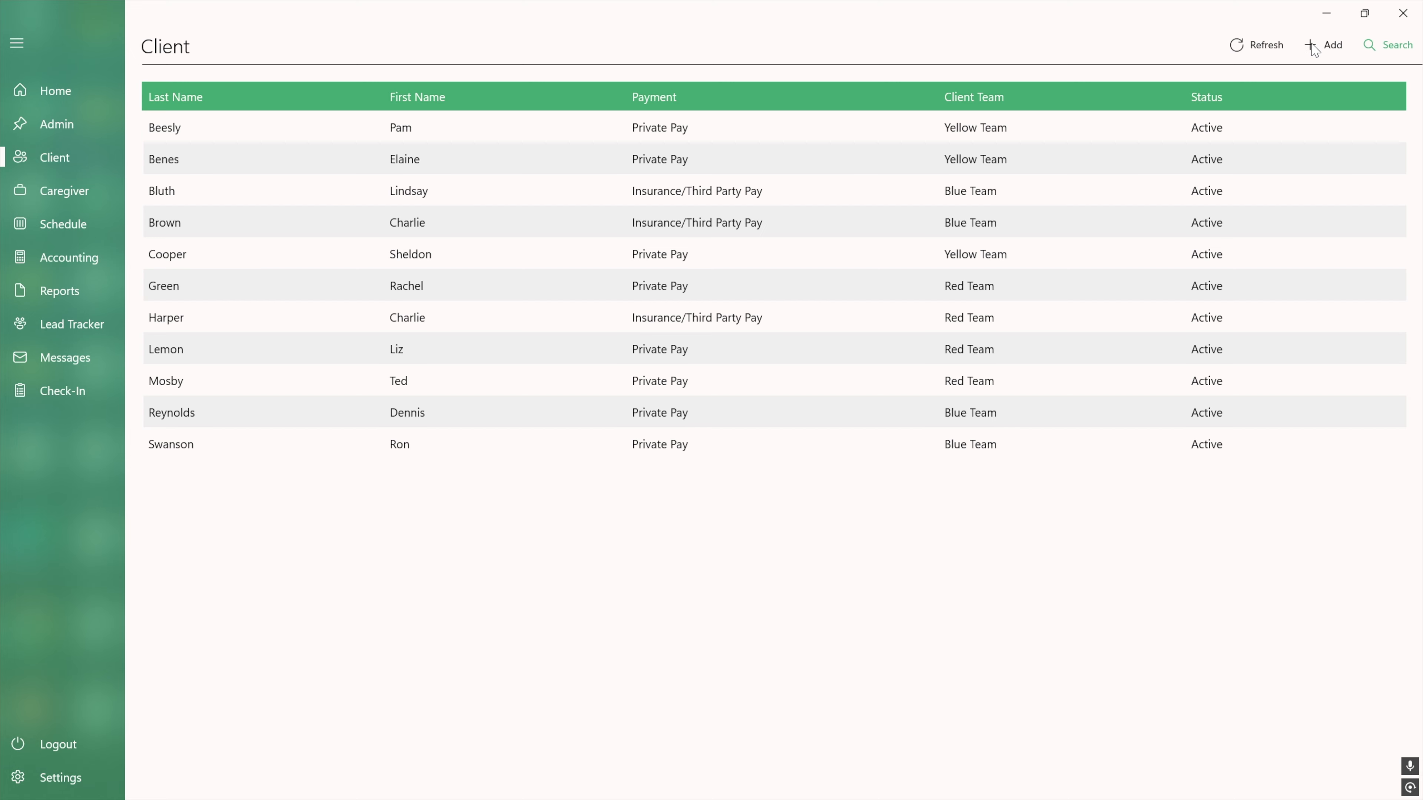
{"action": "left_click", "coordinate": [672, 223]}
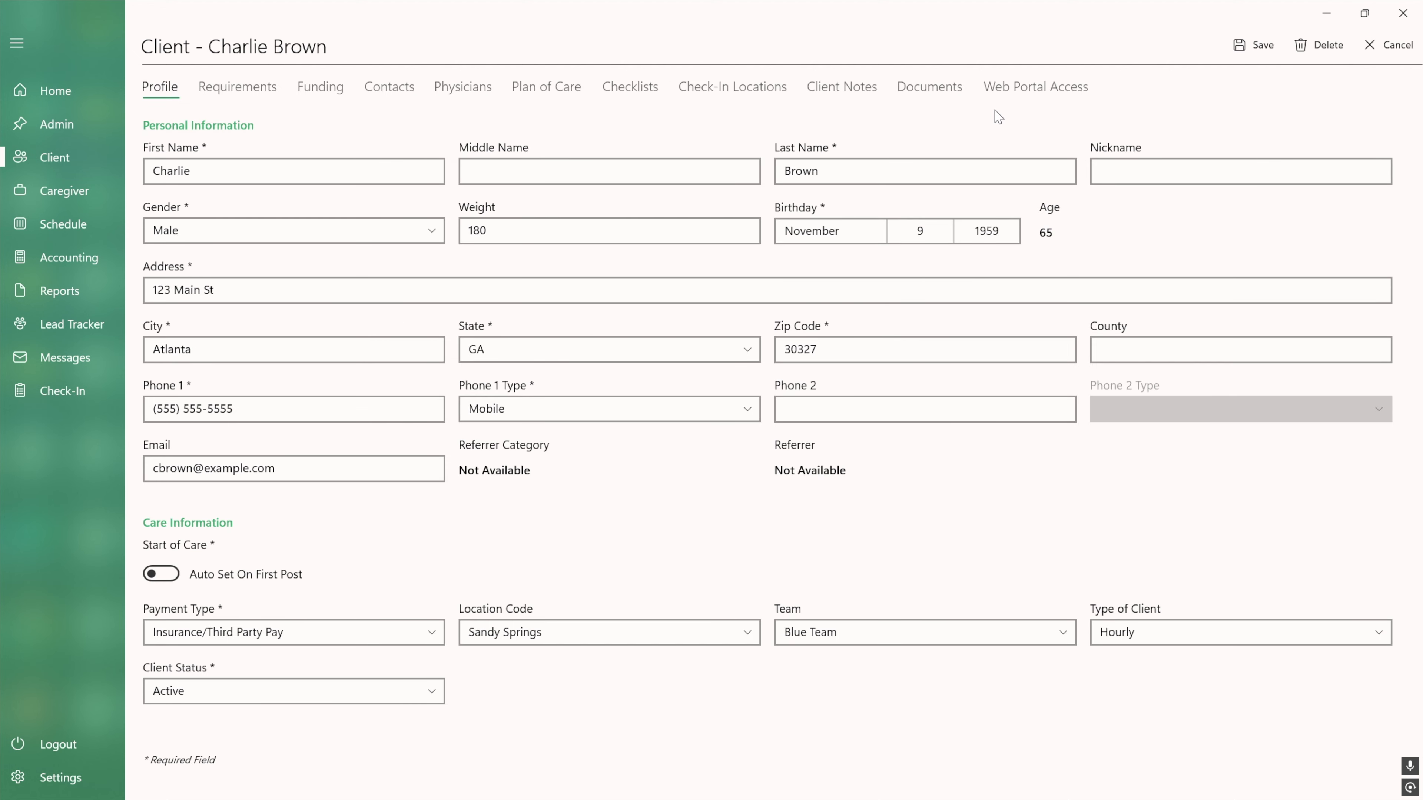
- Activate web portal access for both the client with Schedule and Payment access and the contact with Schedule Only access
{"action": "left_click", "coordinate": [1032, 90]}
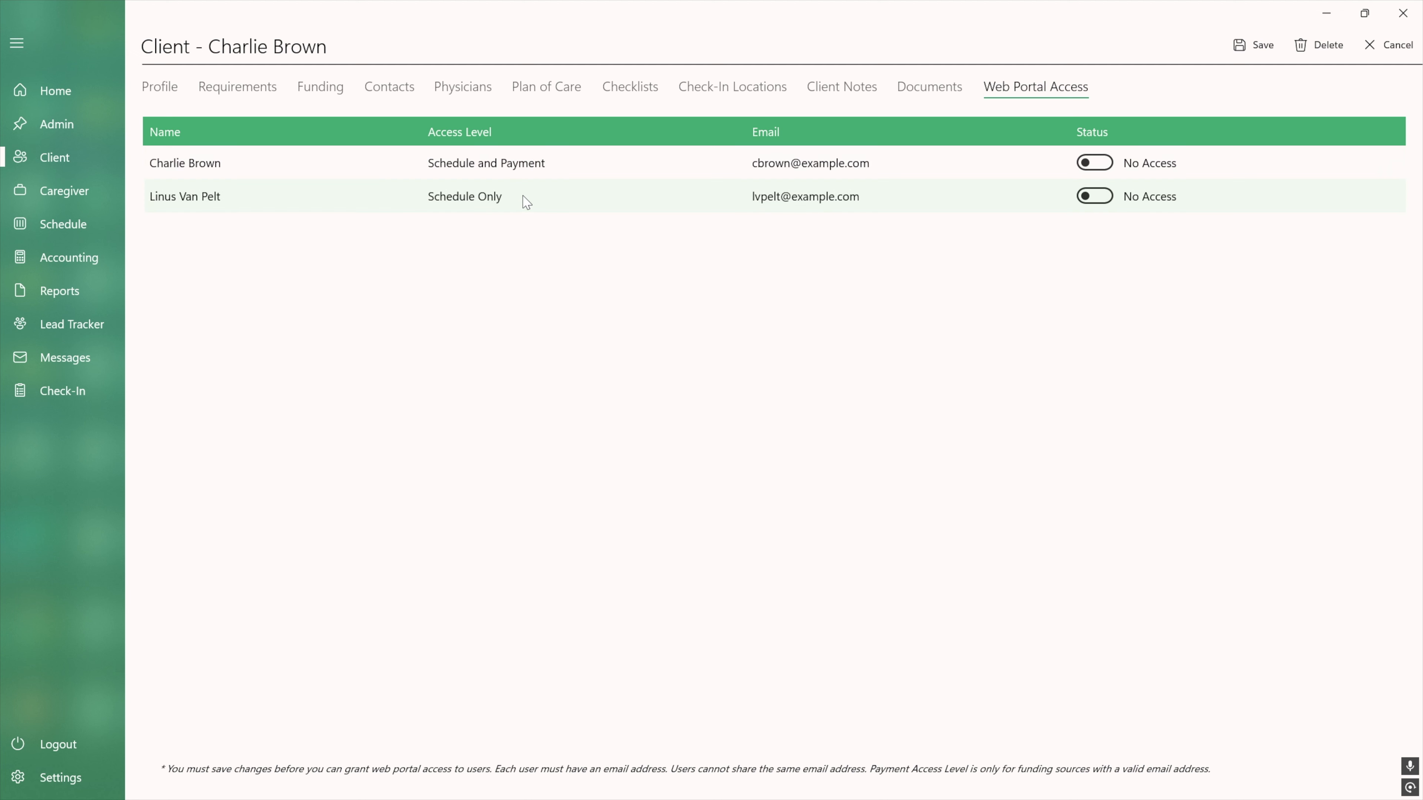
{"action": "left_click", "coordinate": [1095, 163]}
{"action": "left_click", "coordinate": [1094, 195]}
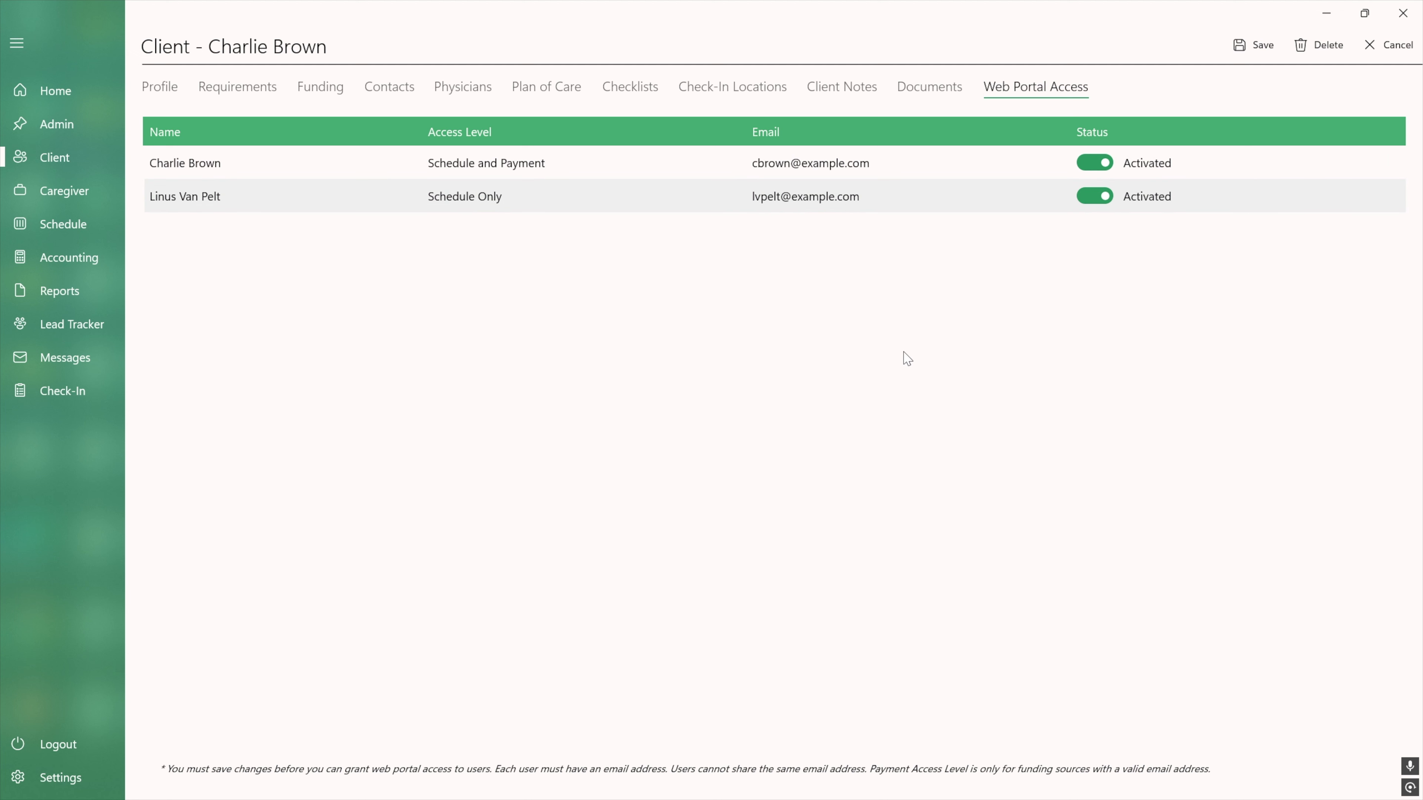